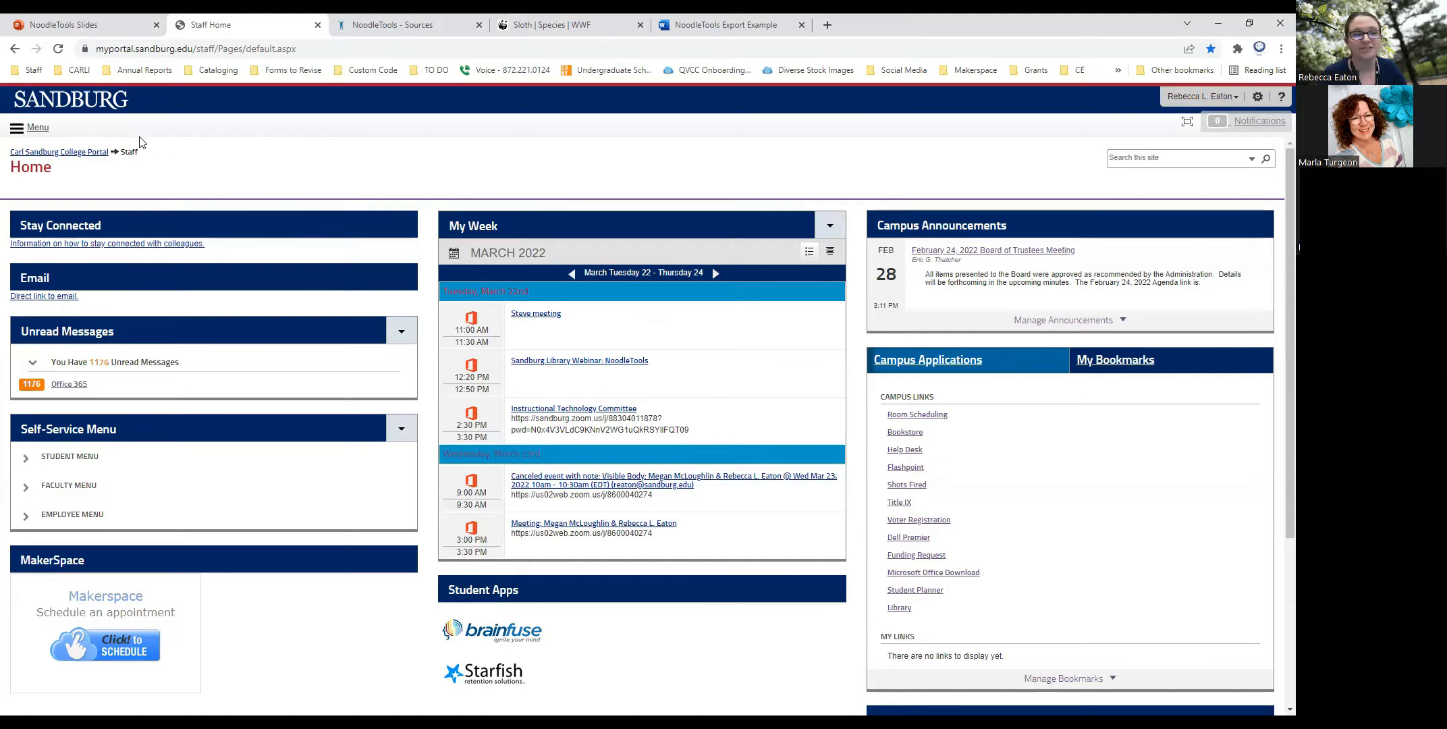
- Open NoodleTools from the "Need help with citations?" section of the portal's Library Databases page
click(17, 128)
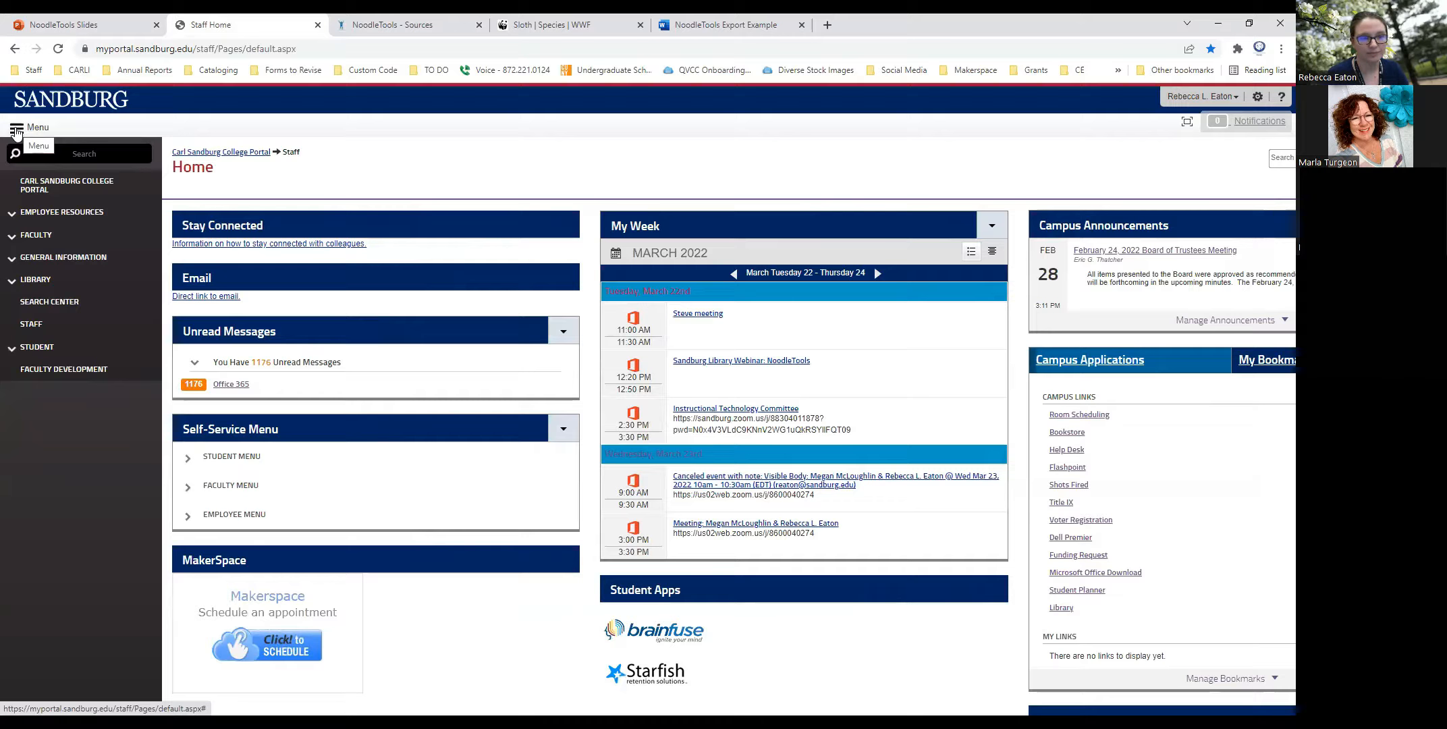
click(38, 282)
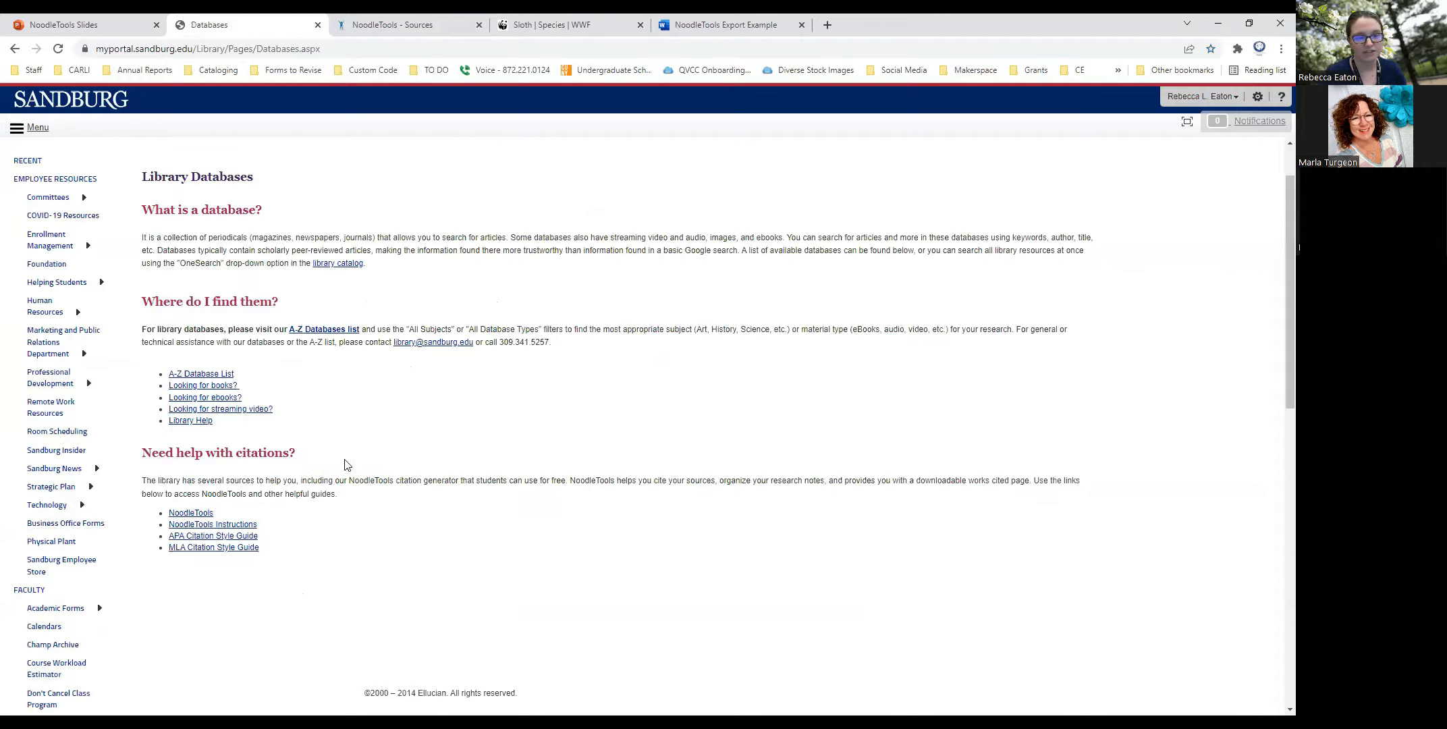
drag(298, 454, 141, 454)
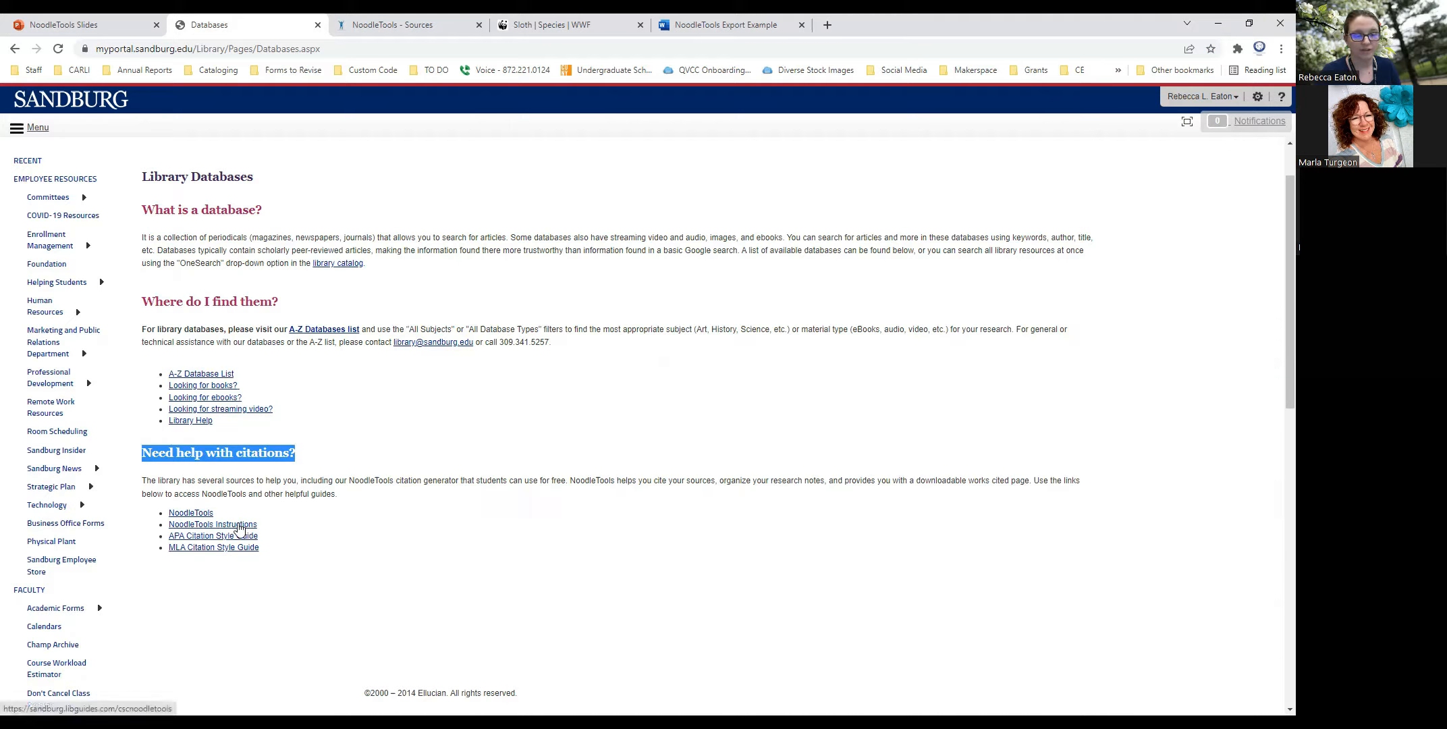
click(273, 513)
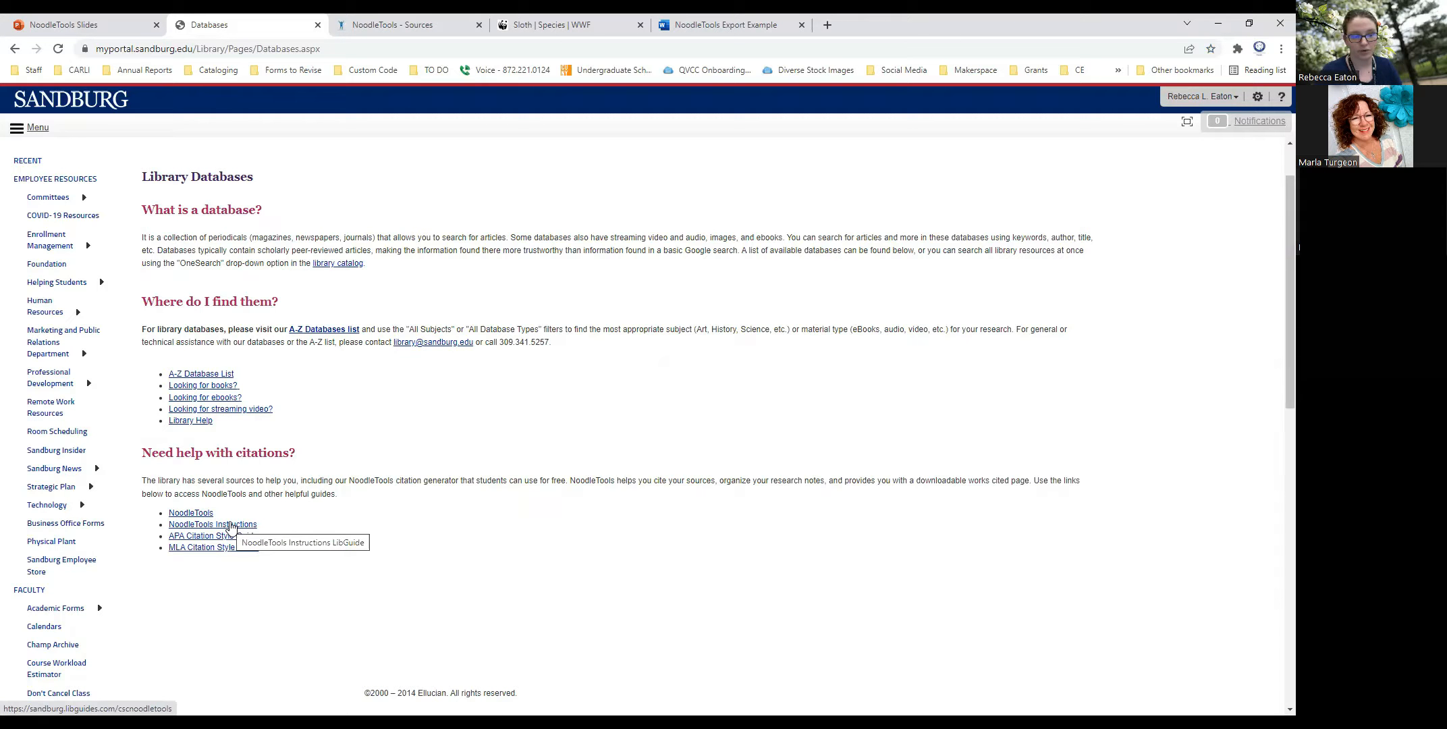
click(191, 512)
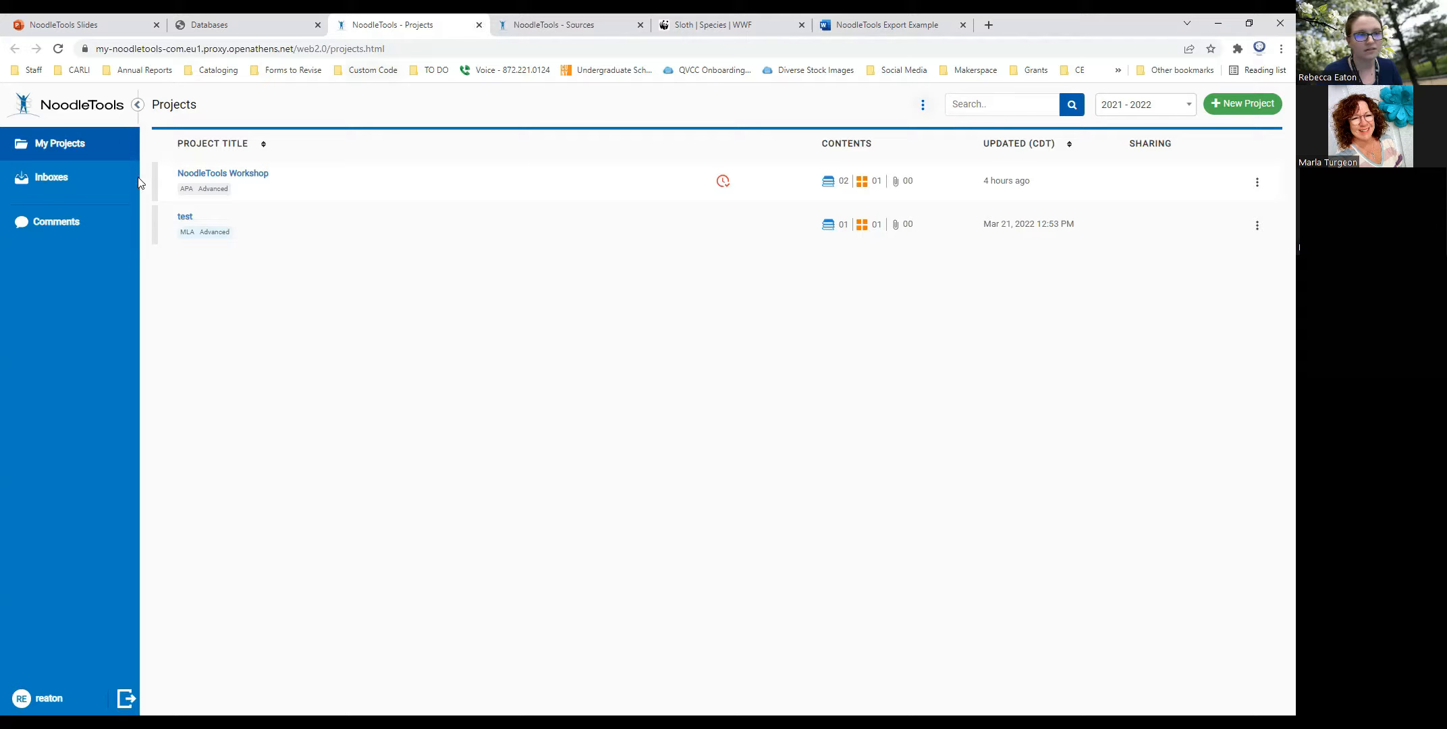
- Close the newly opened NoodleTools projects page and sign out of the session already open on the Sources page
click(137, 104)
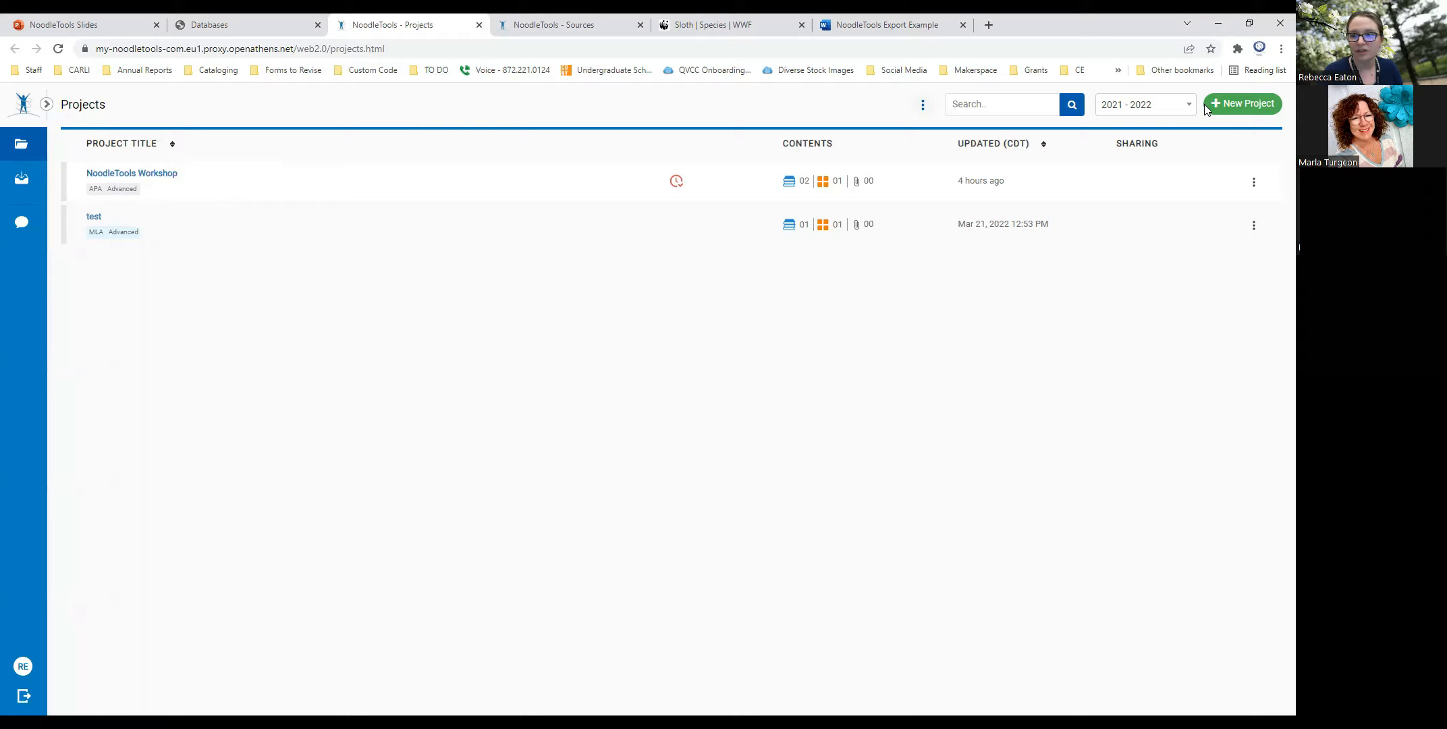
click(923, 105)
click(975, 342)
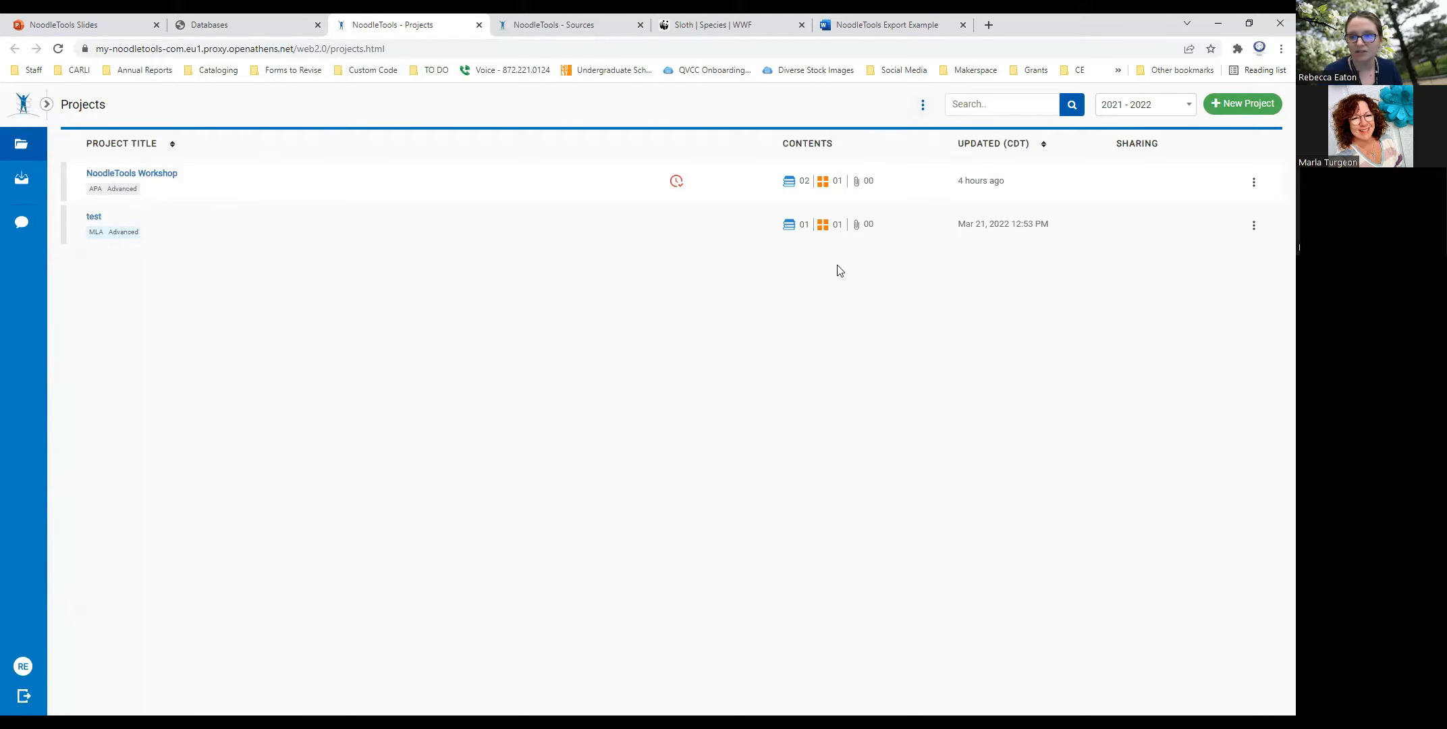
click(479, 25)
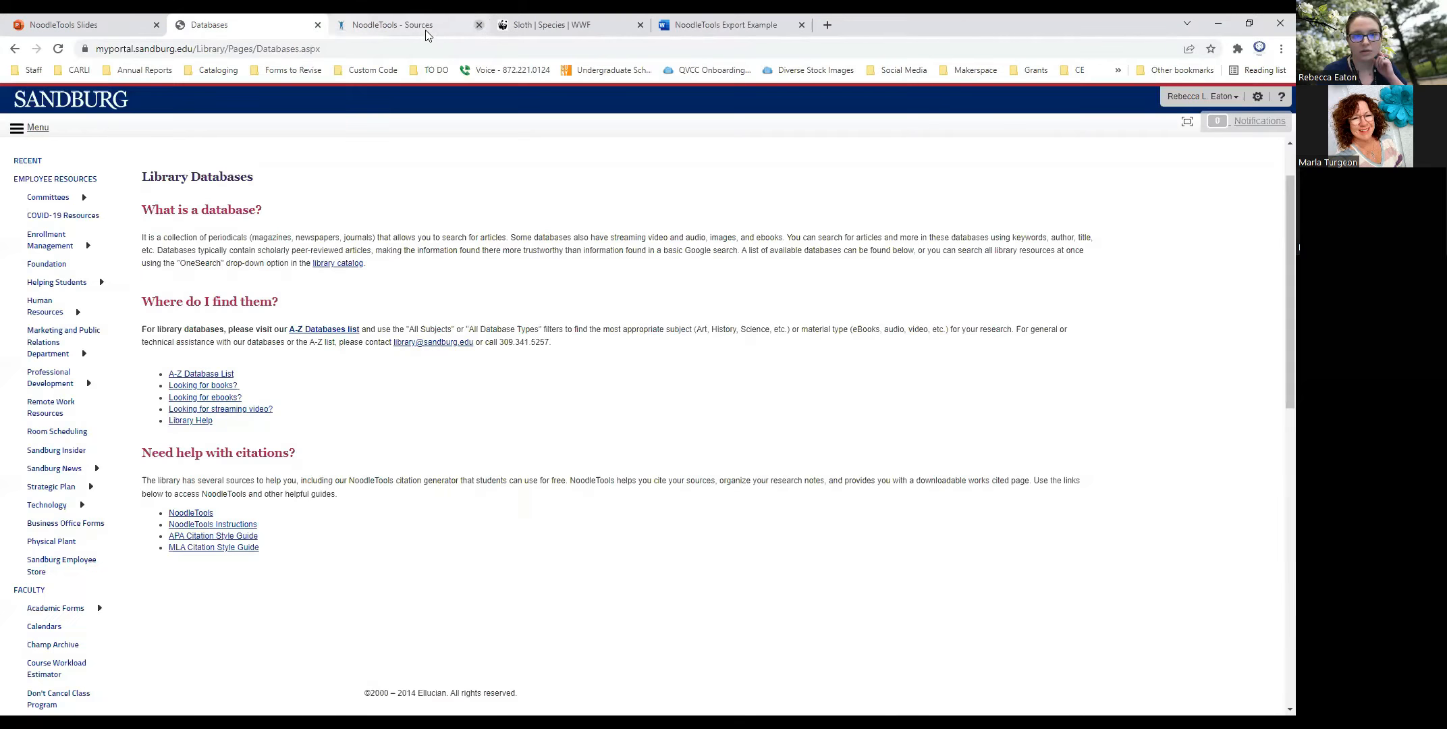
click(429, 30)
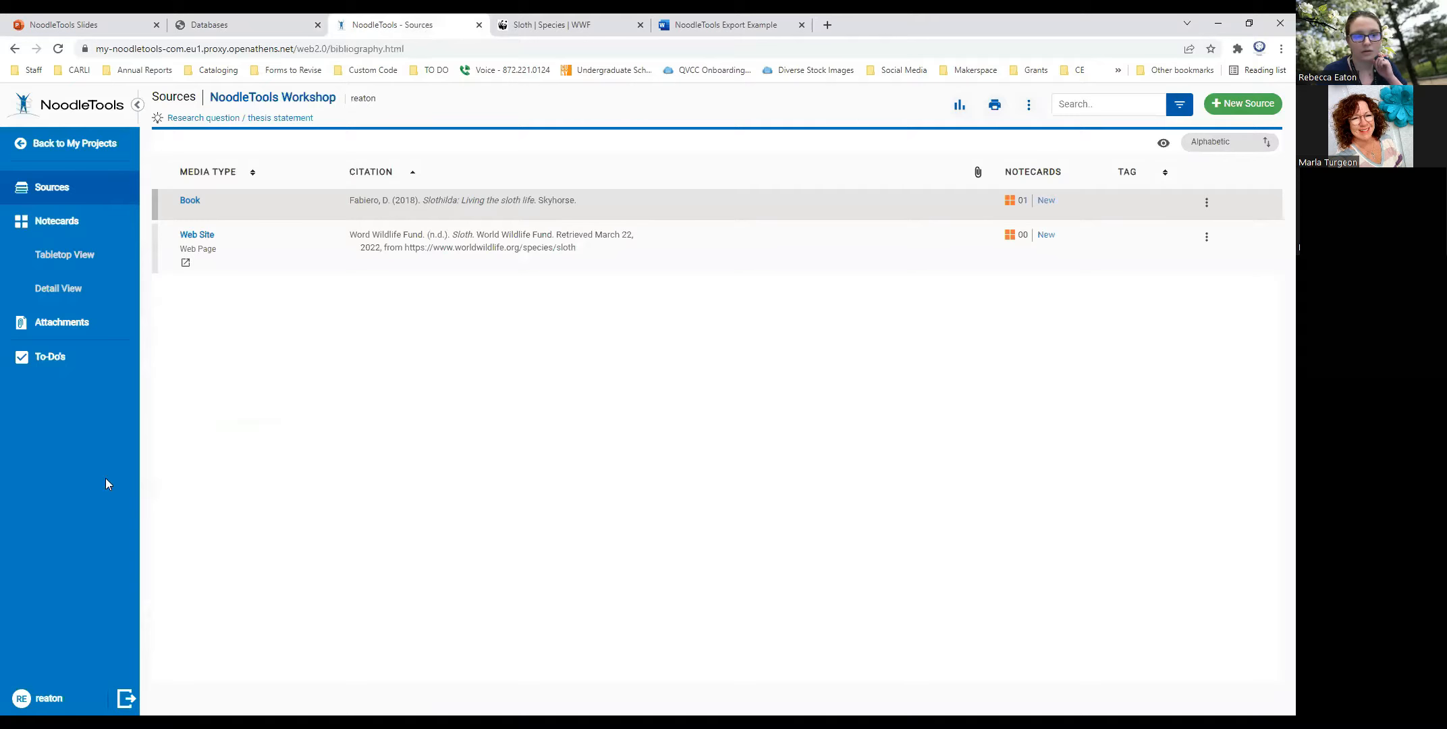
click(56, 699)
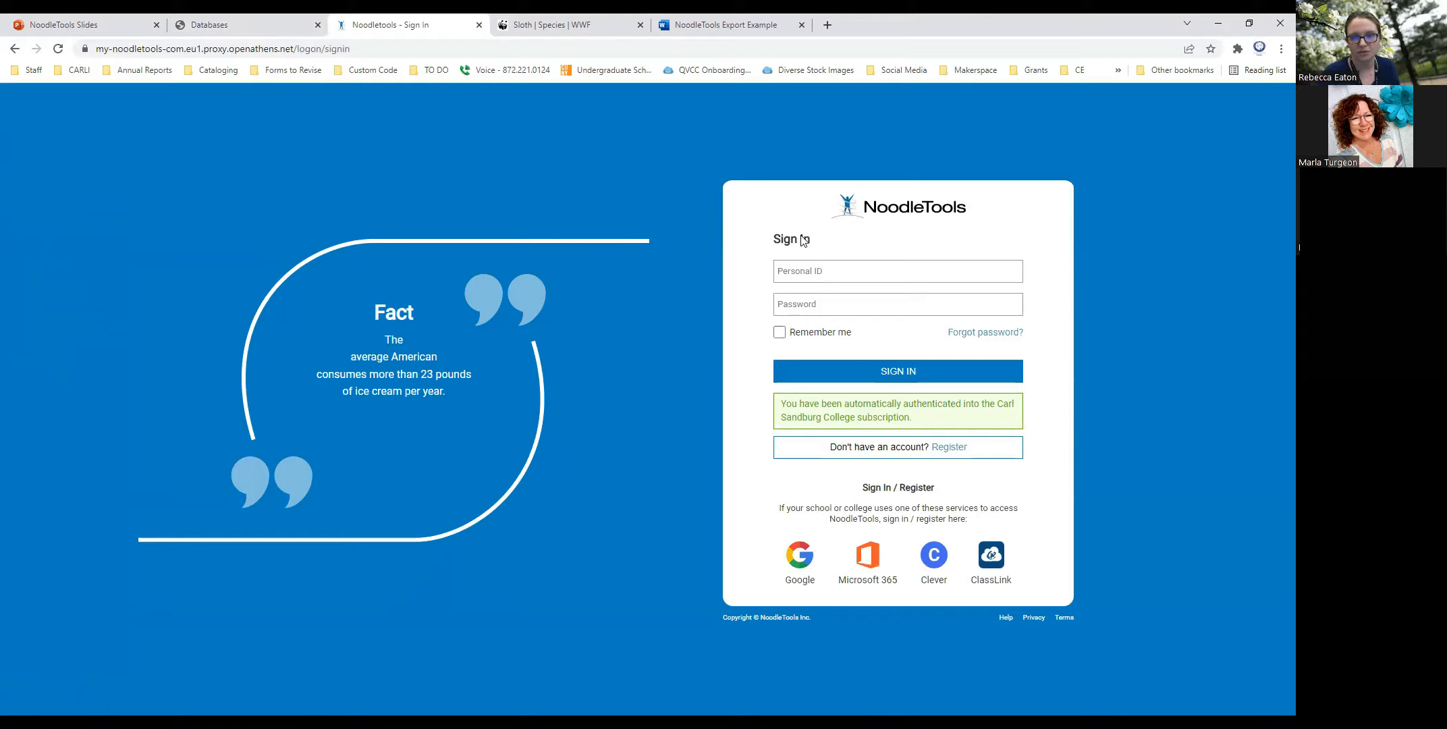
- Examine the sign-in form's Personal ID field and the notice about the college subscription
click(829, 272)
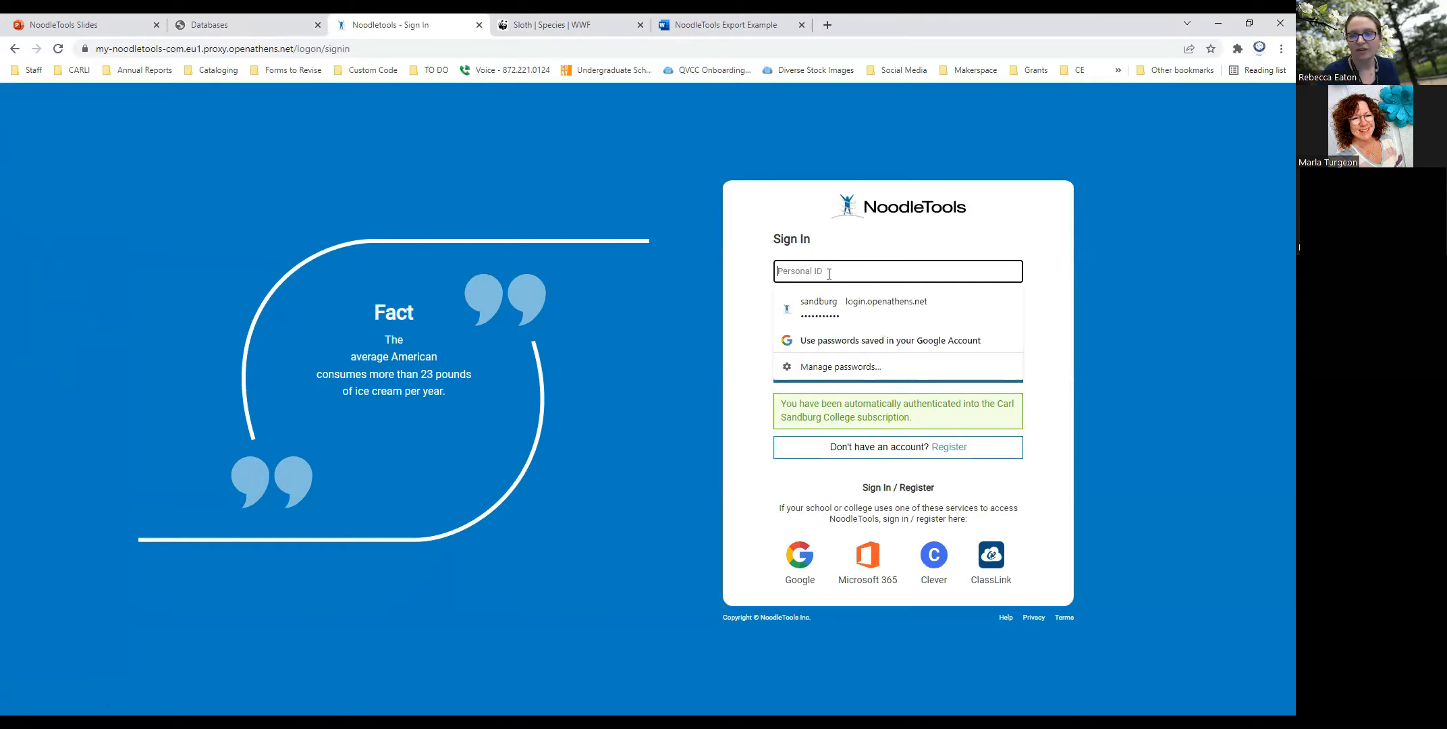
click(792, 235)
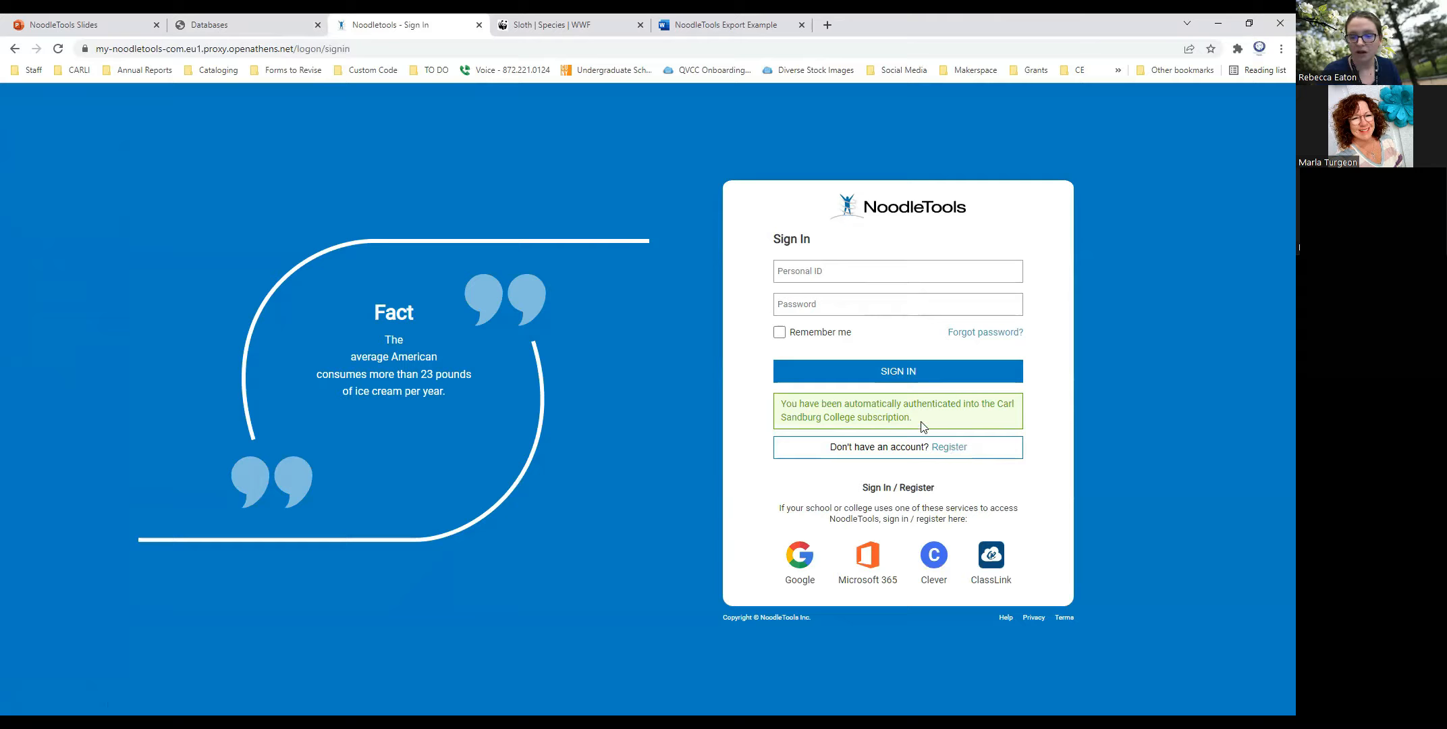
drag(911, 417, 780, 403)
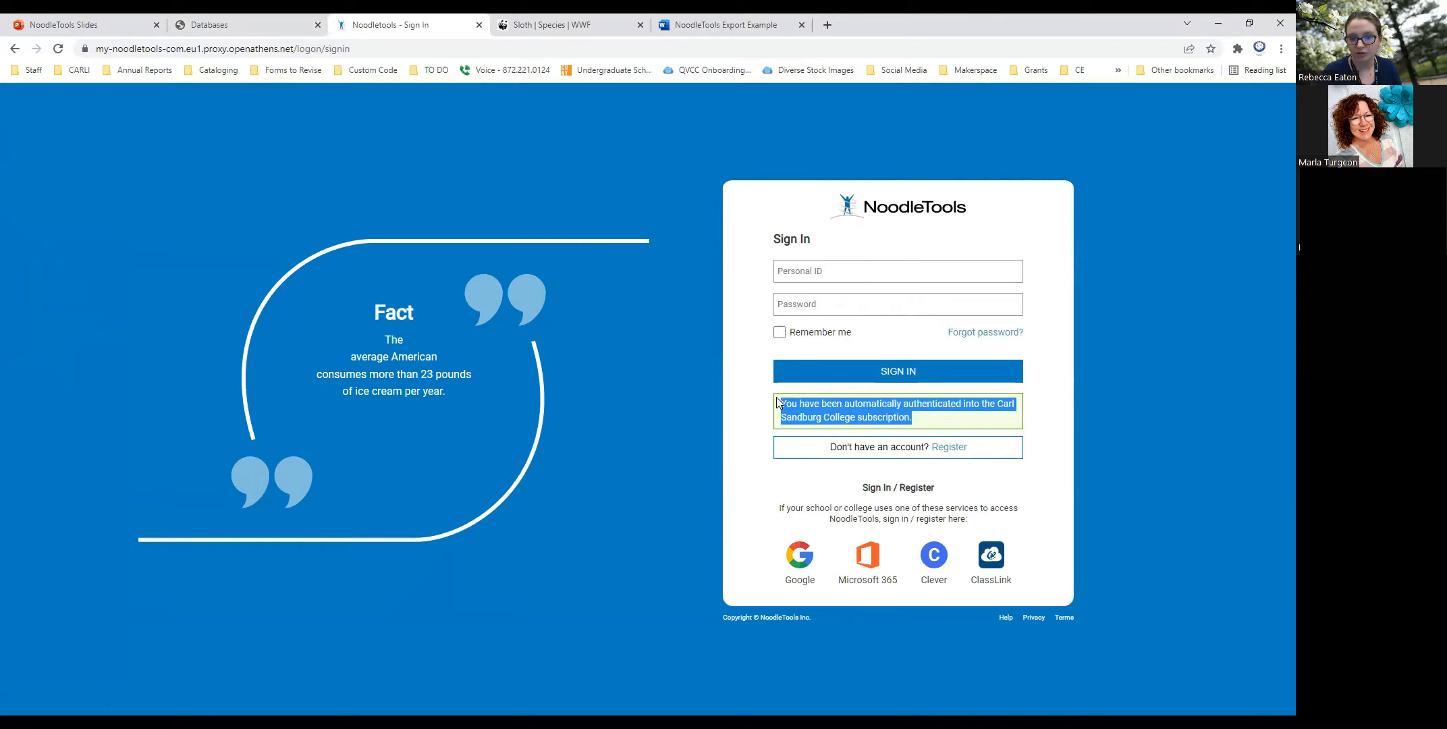
click(935, 416)
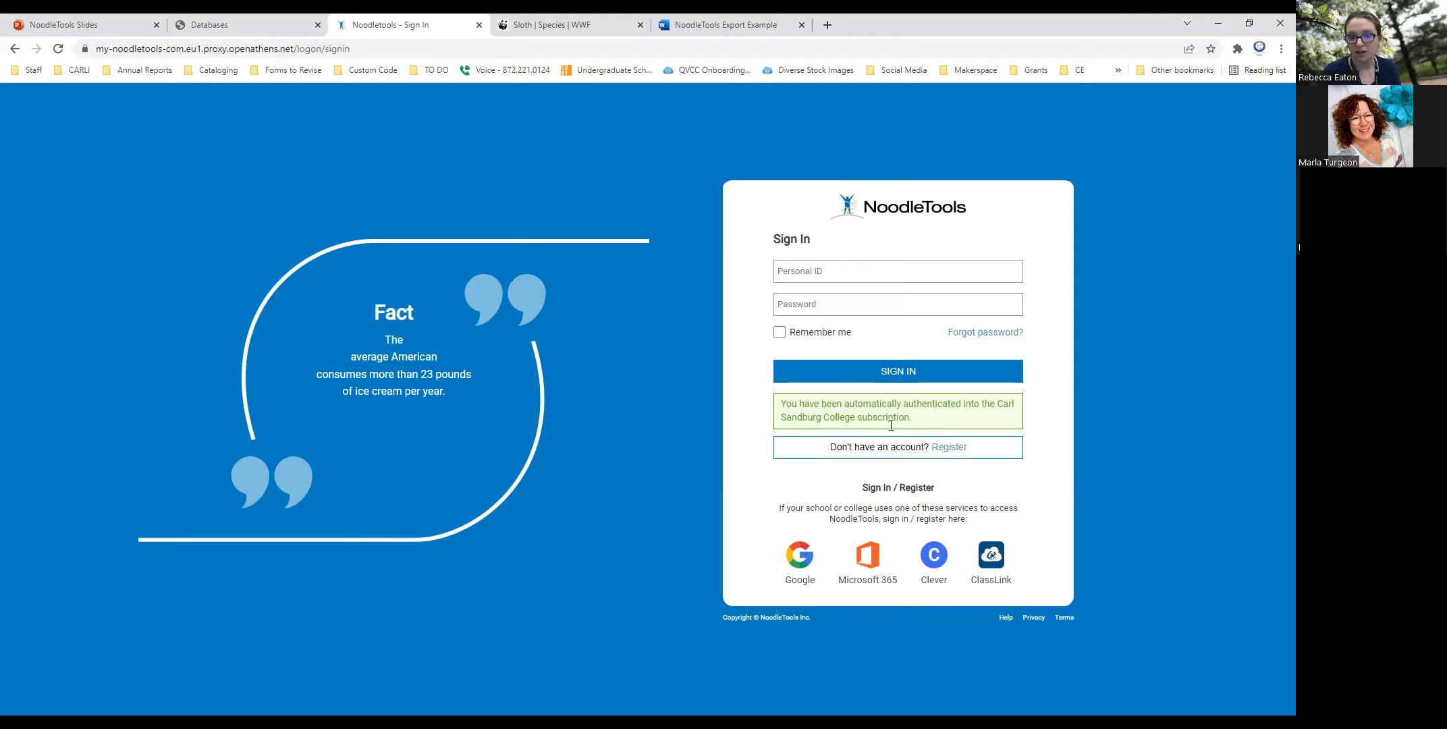
- View the new user registration form and its expected graduation year options, and return to the sign-in page
click(951, 450)
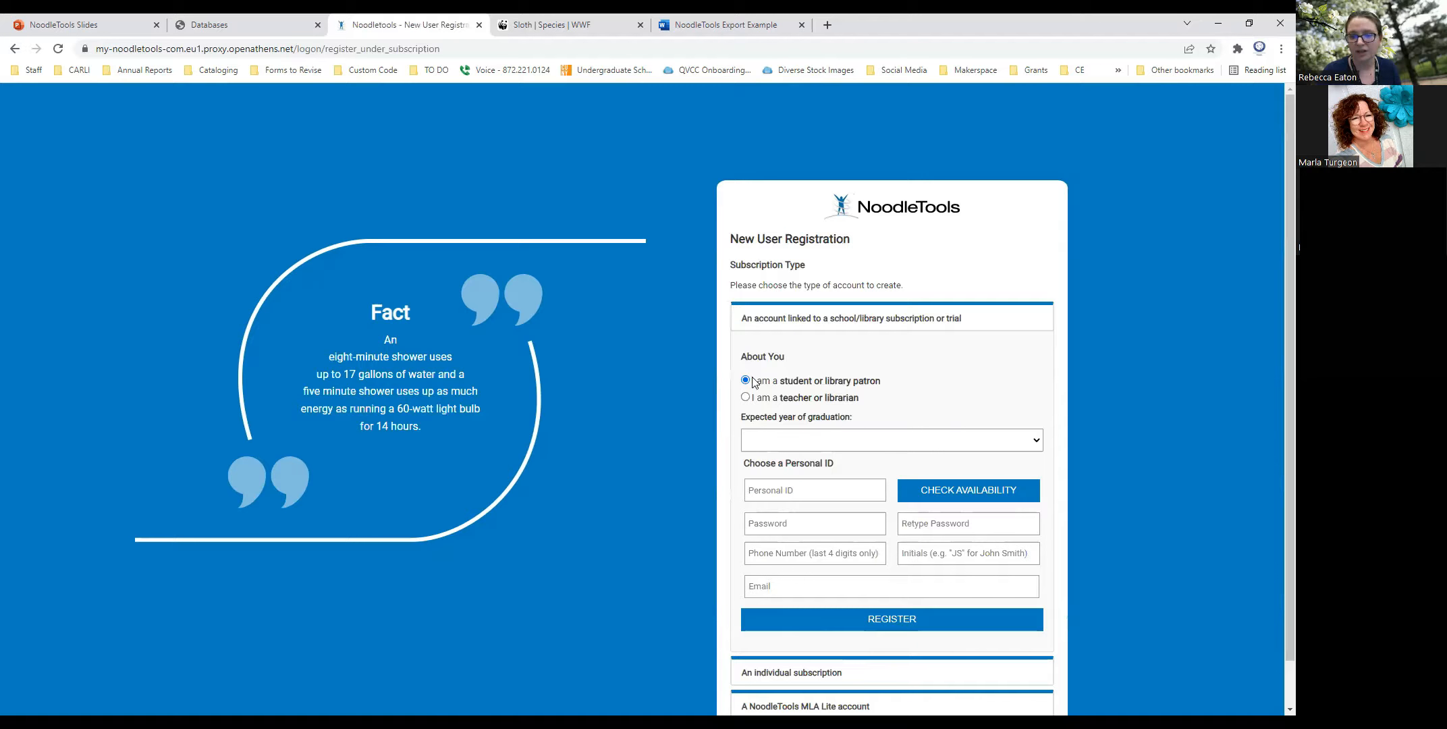
scroll(930, 361, down, 1)
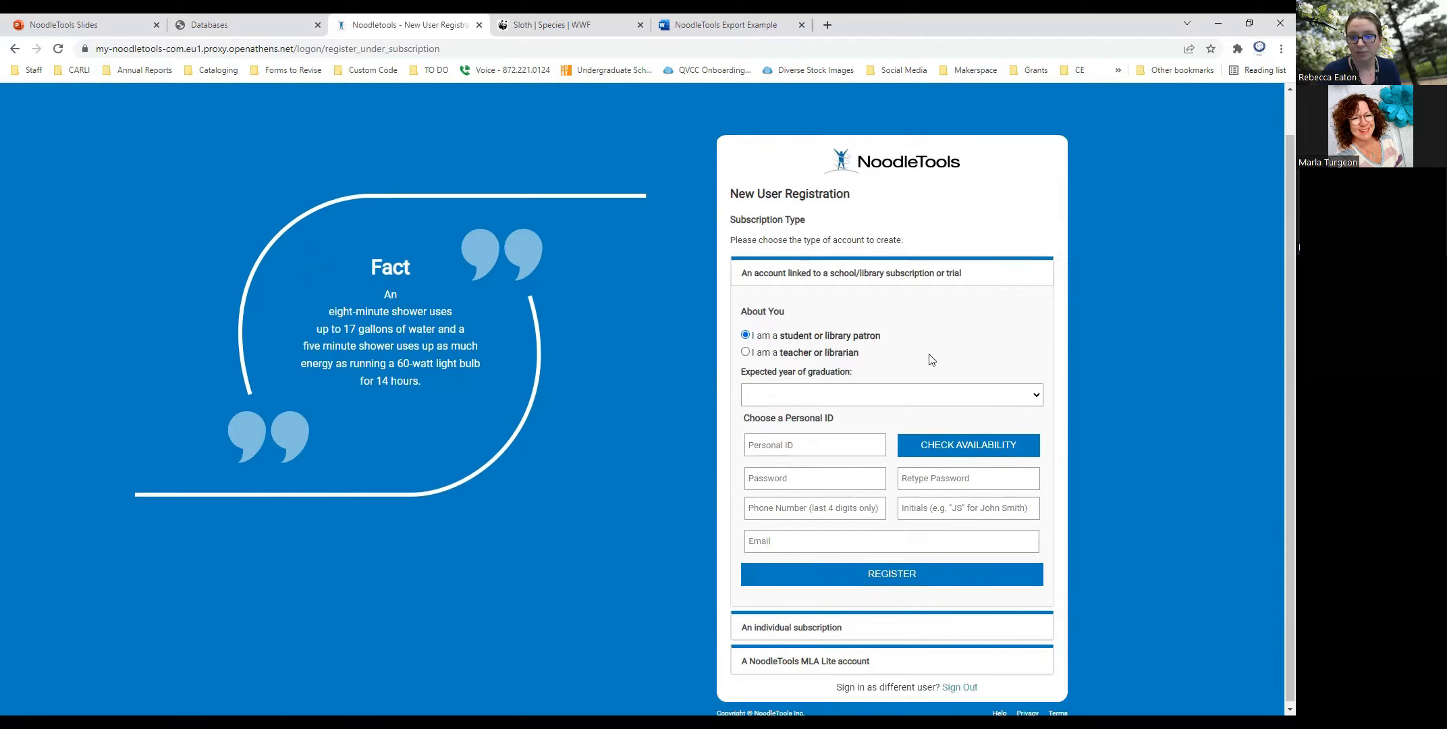
click(1037, 397)
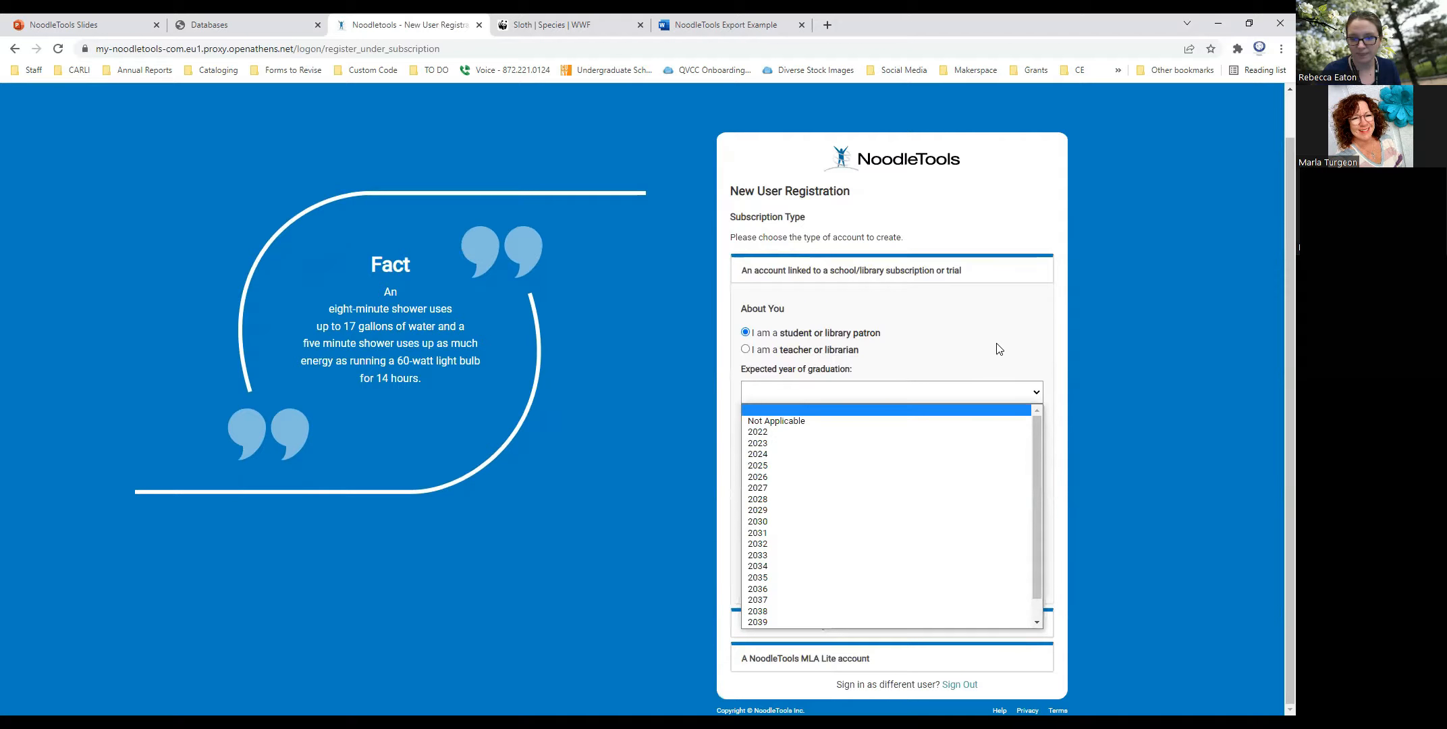
click(973, 413)
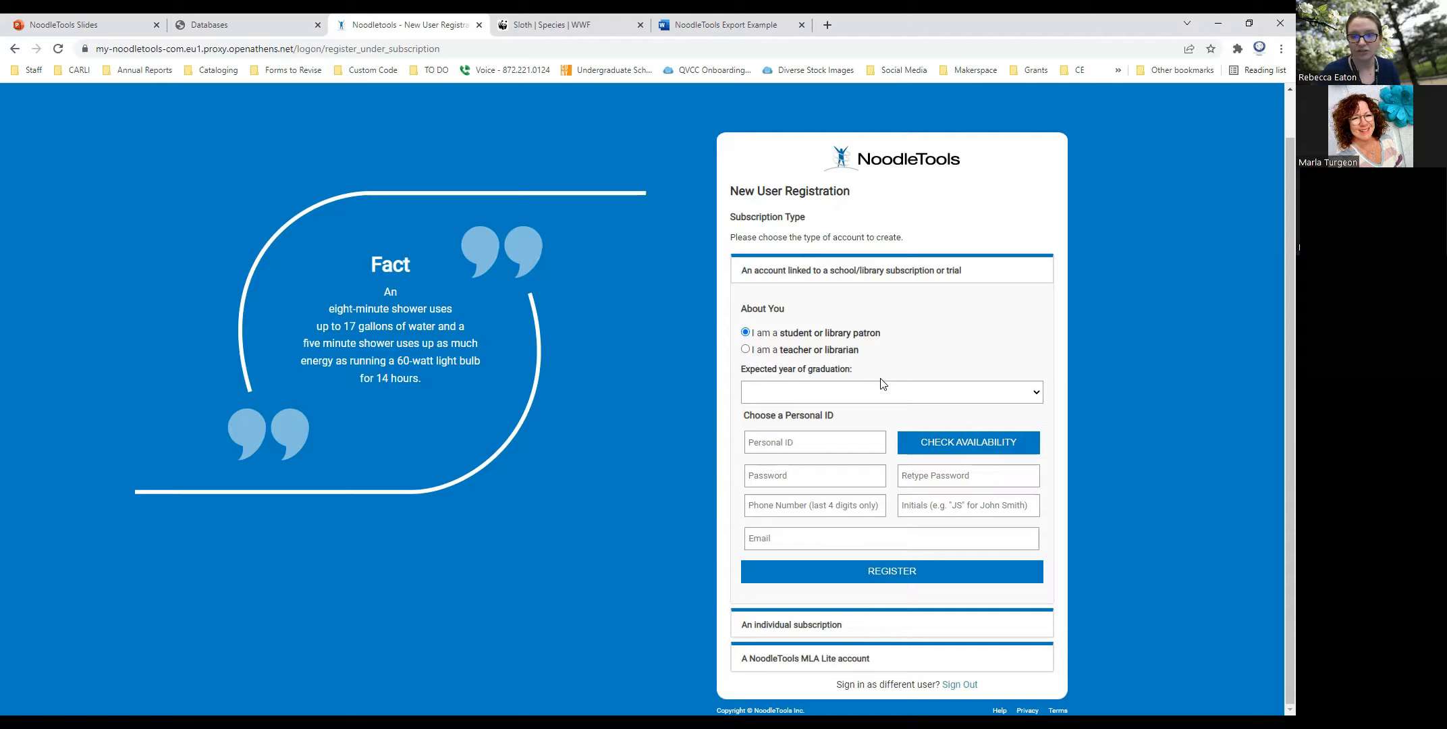
click(15, 49)
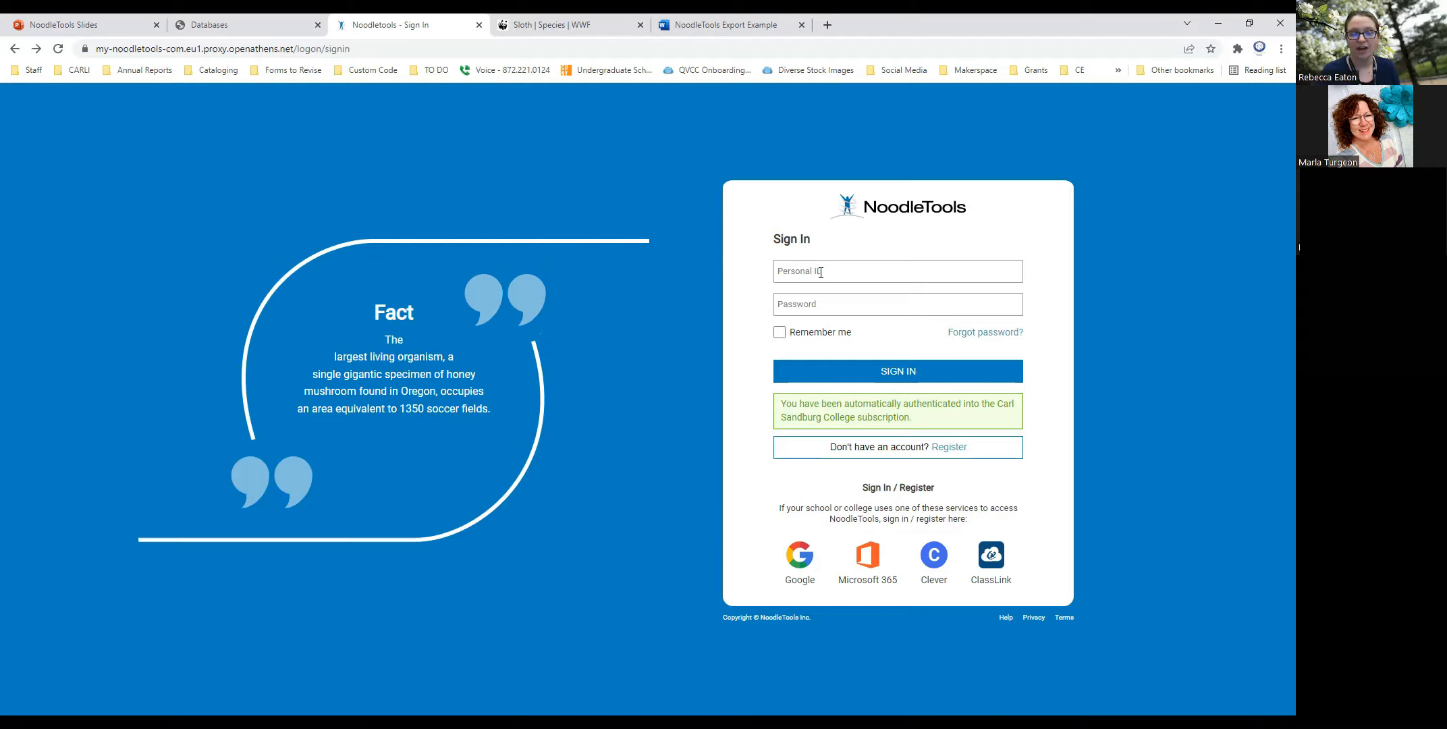
- Sign in to NoodleTools with the account's personal ID and password
click(821, 271)
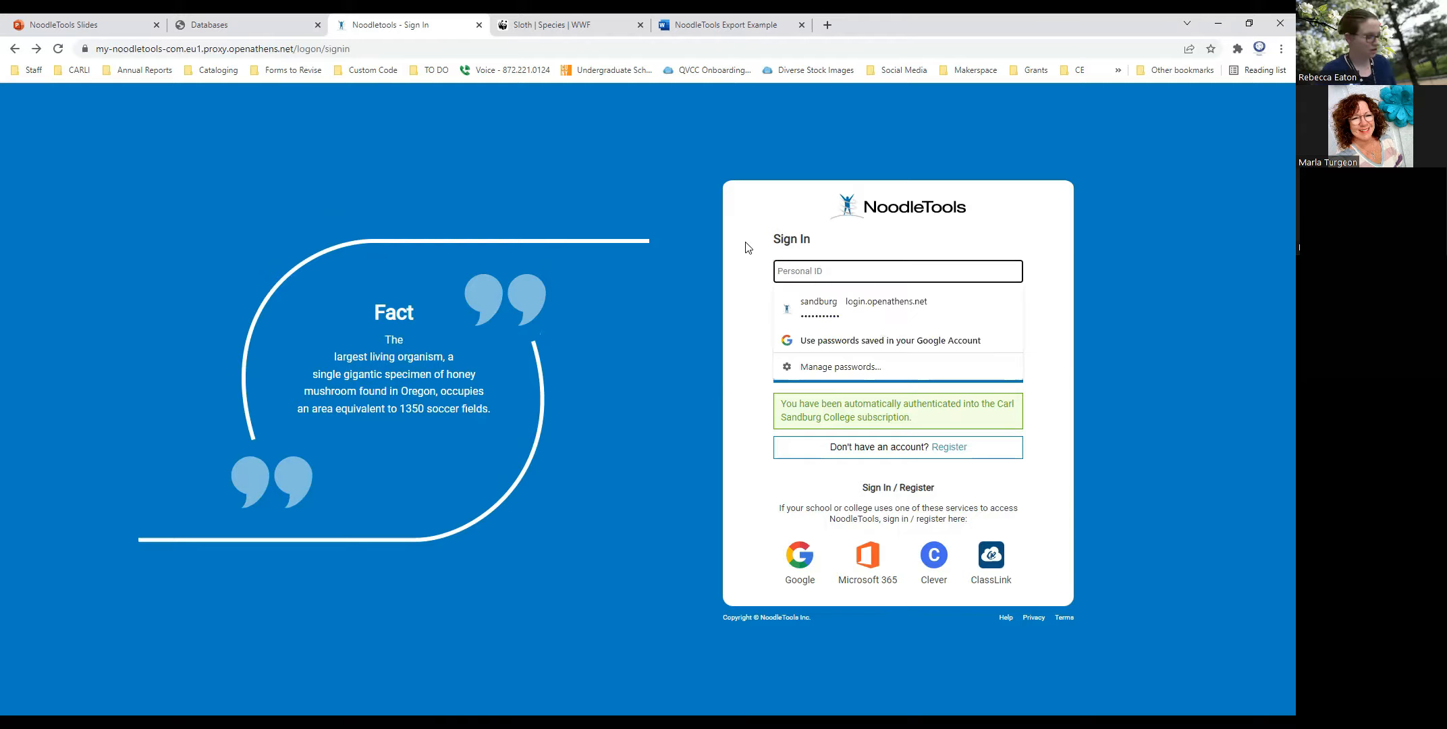
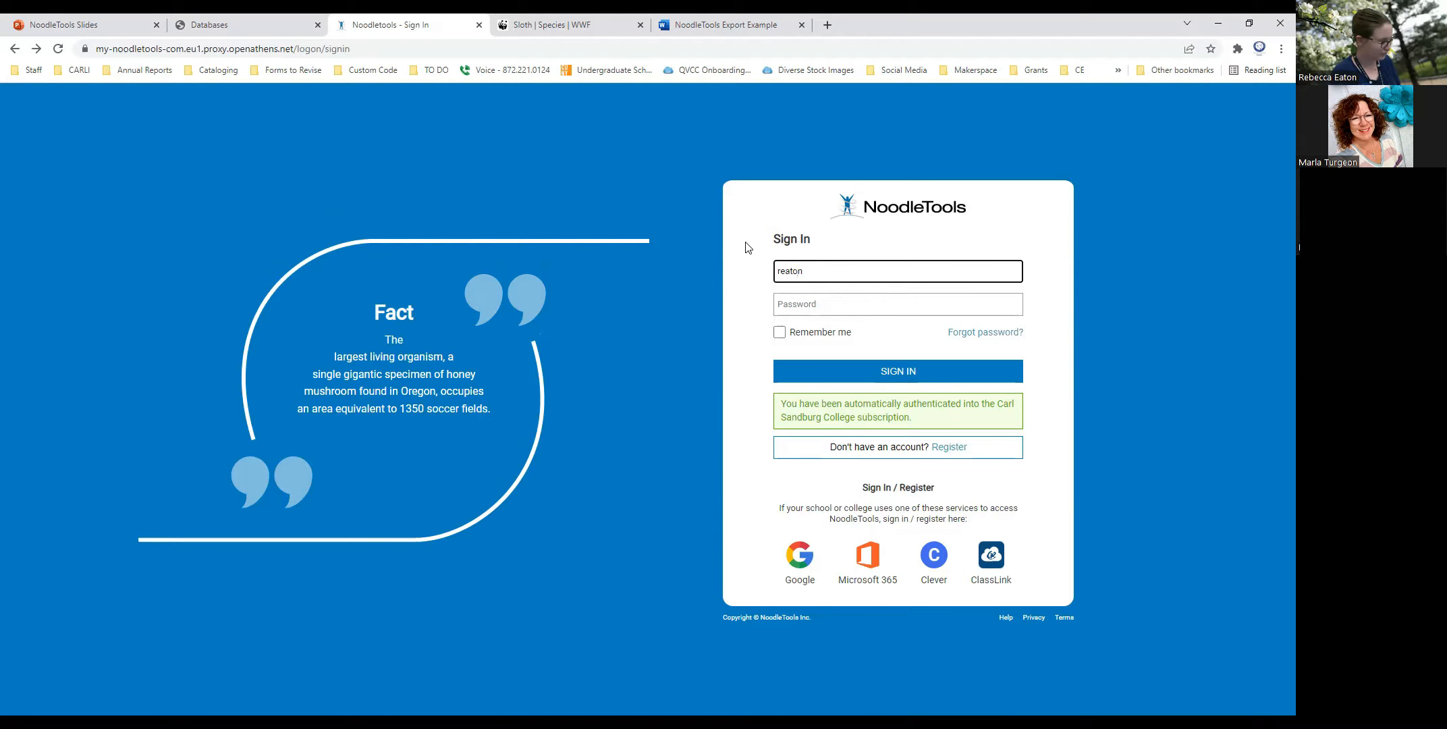
key(Tab)
text(***********)
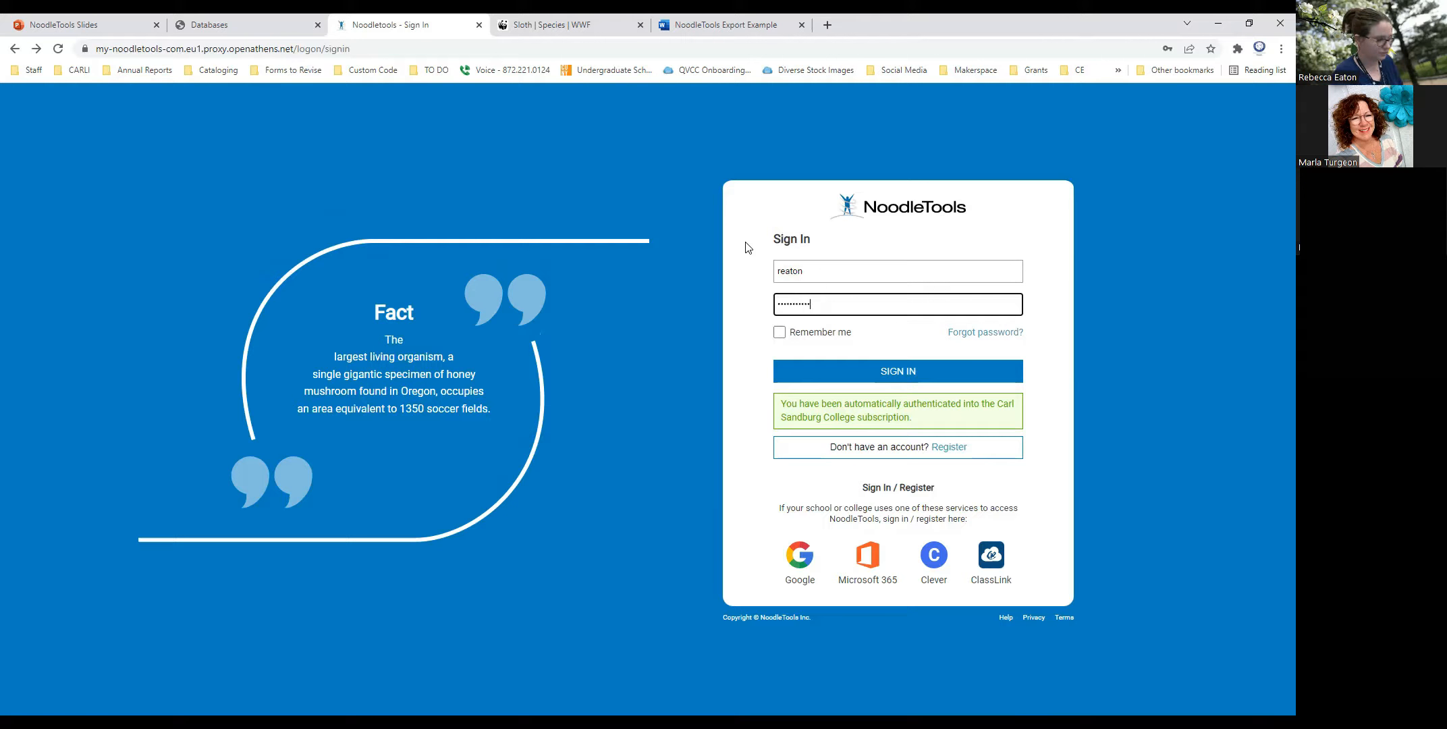
key(Return)
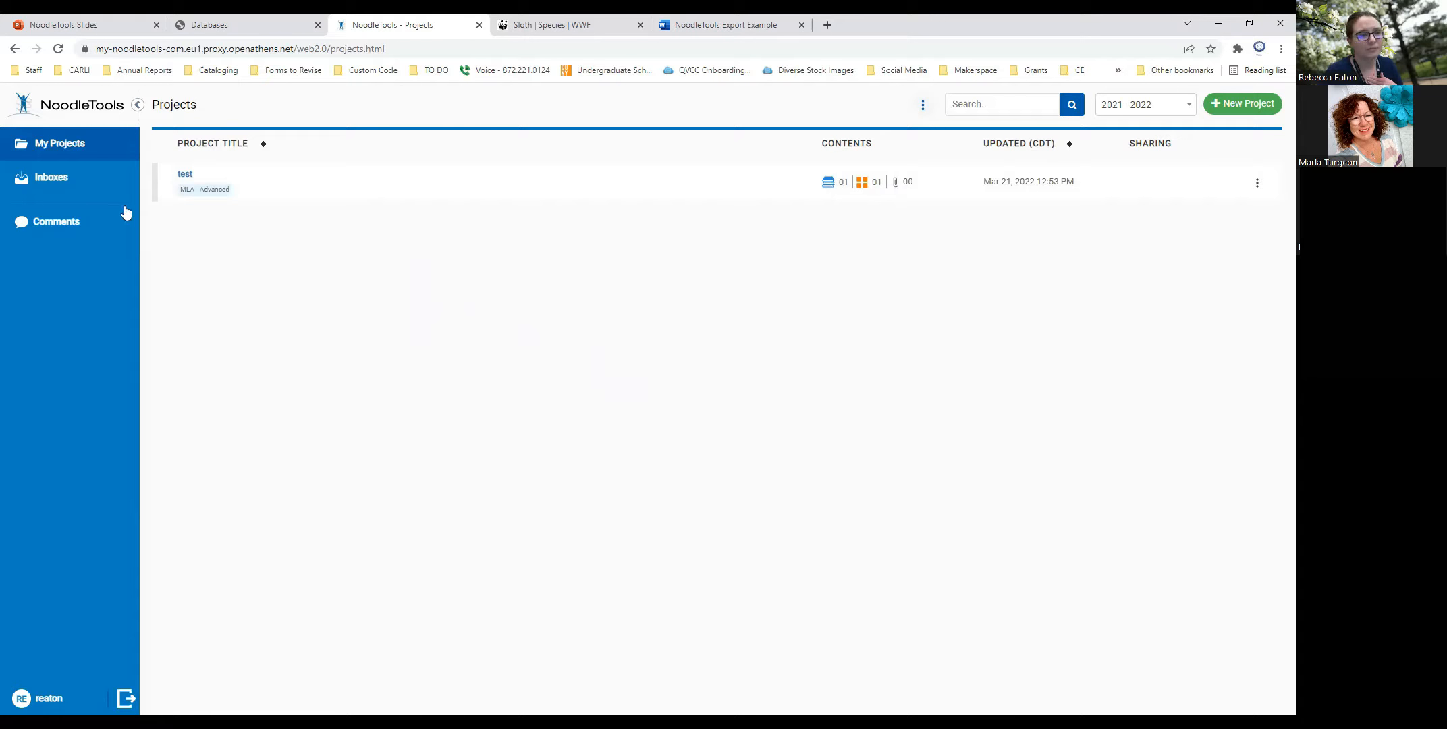
- View the projects from school year 2020 - 2021 and switch the project list back to 2021 - 2022
click(1188, 107)
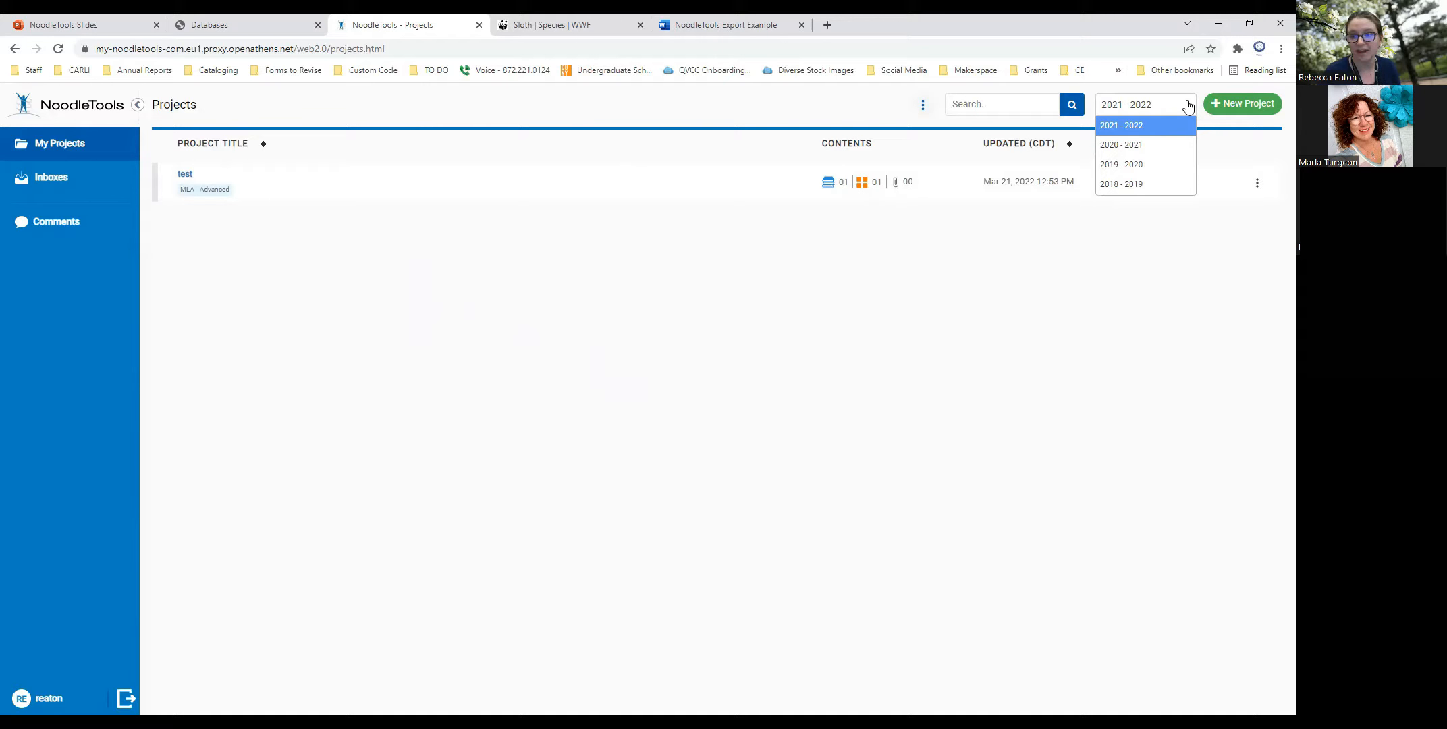
click(1149, 150)
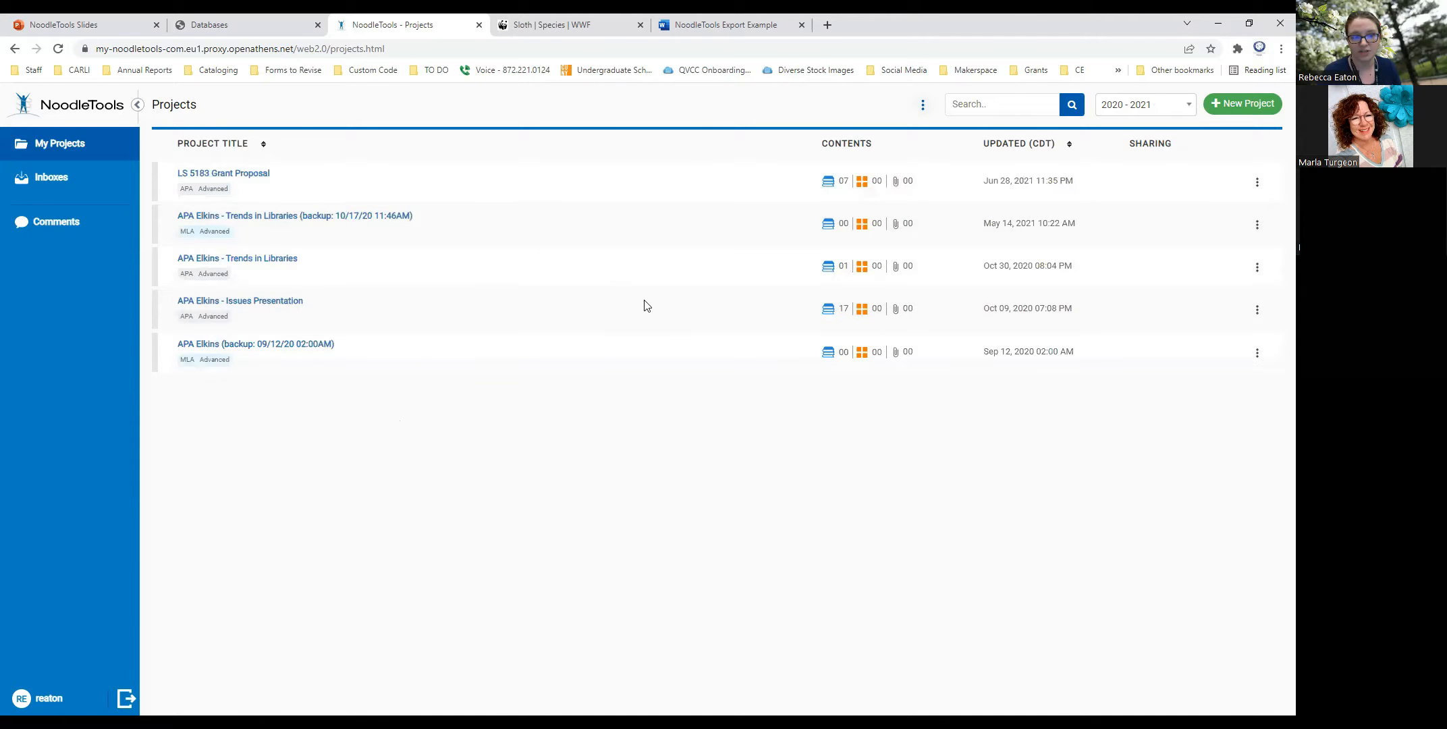
click(1182, 108)
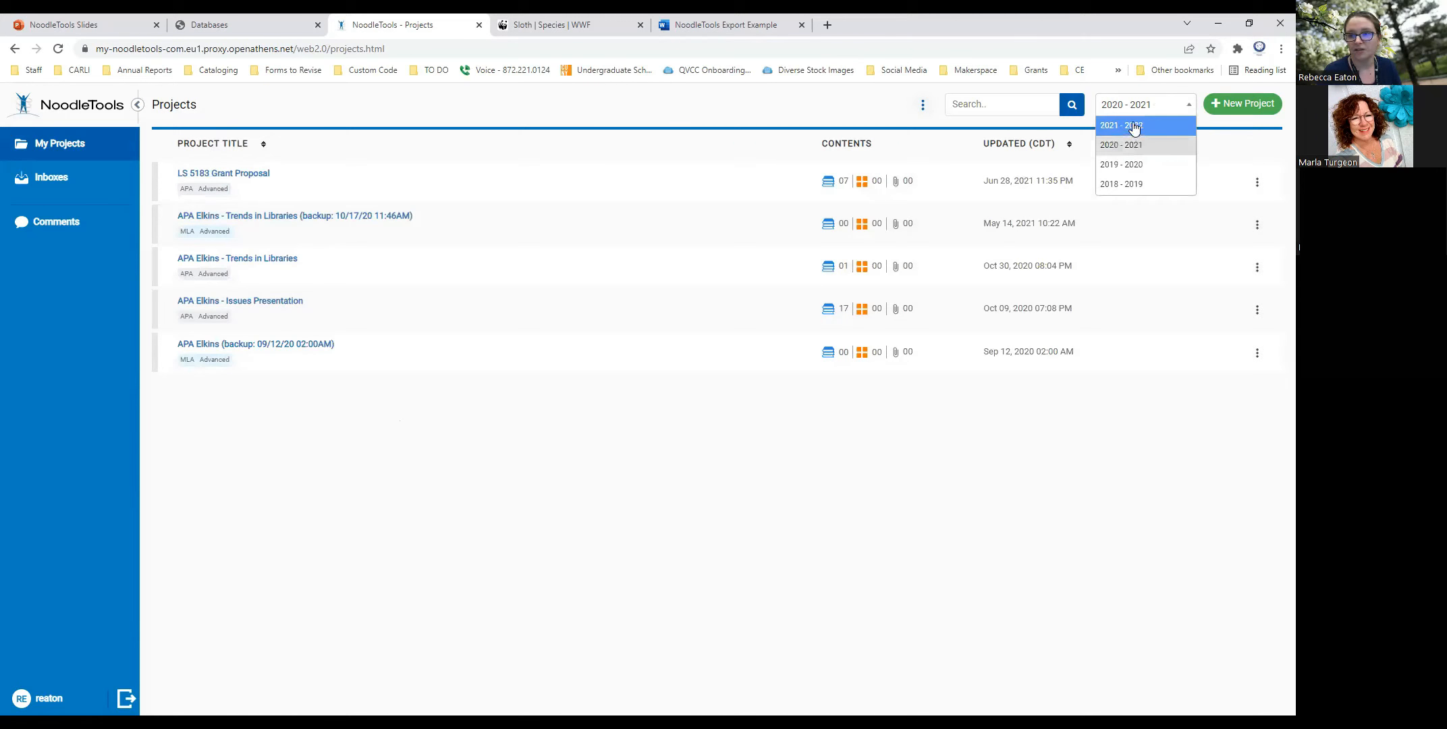
click(1133, 125)
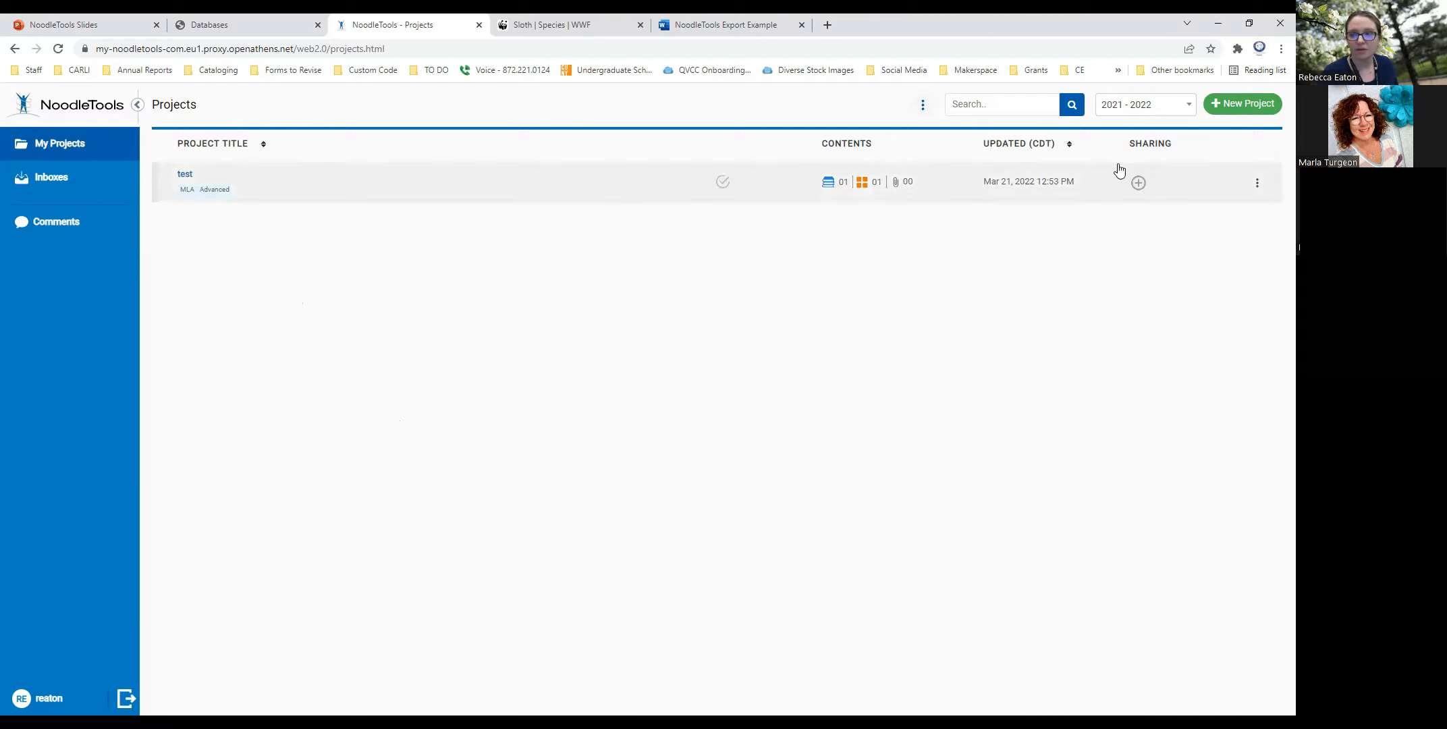
- Create a new project titled "NoodleTools Workshop" with APA citation style and the Advanced citation level
click(1241, 110)
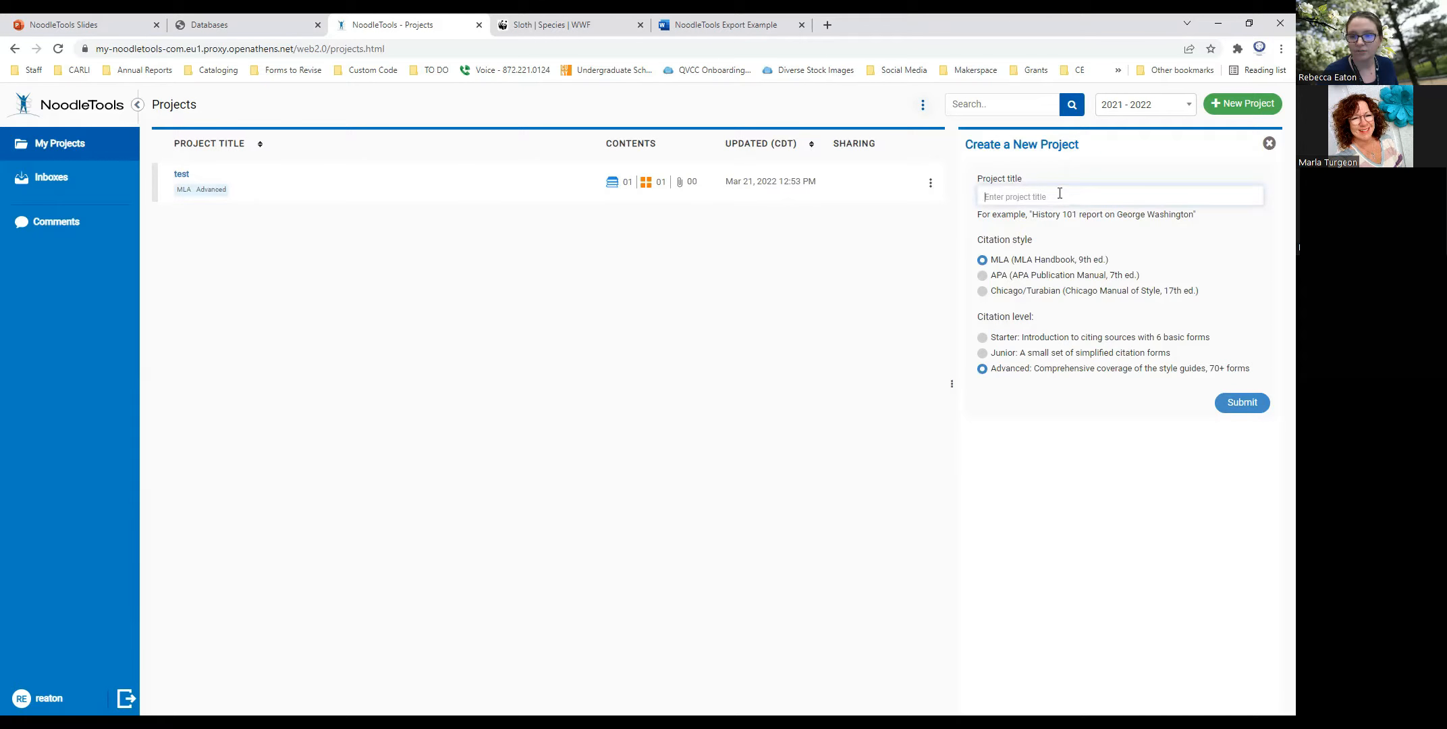
text(Noodletools Workshop)
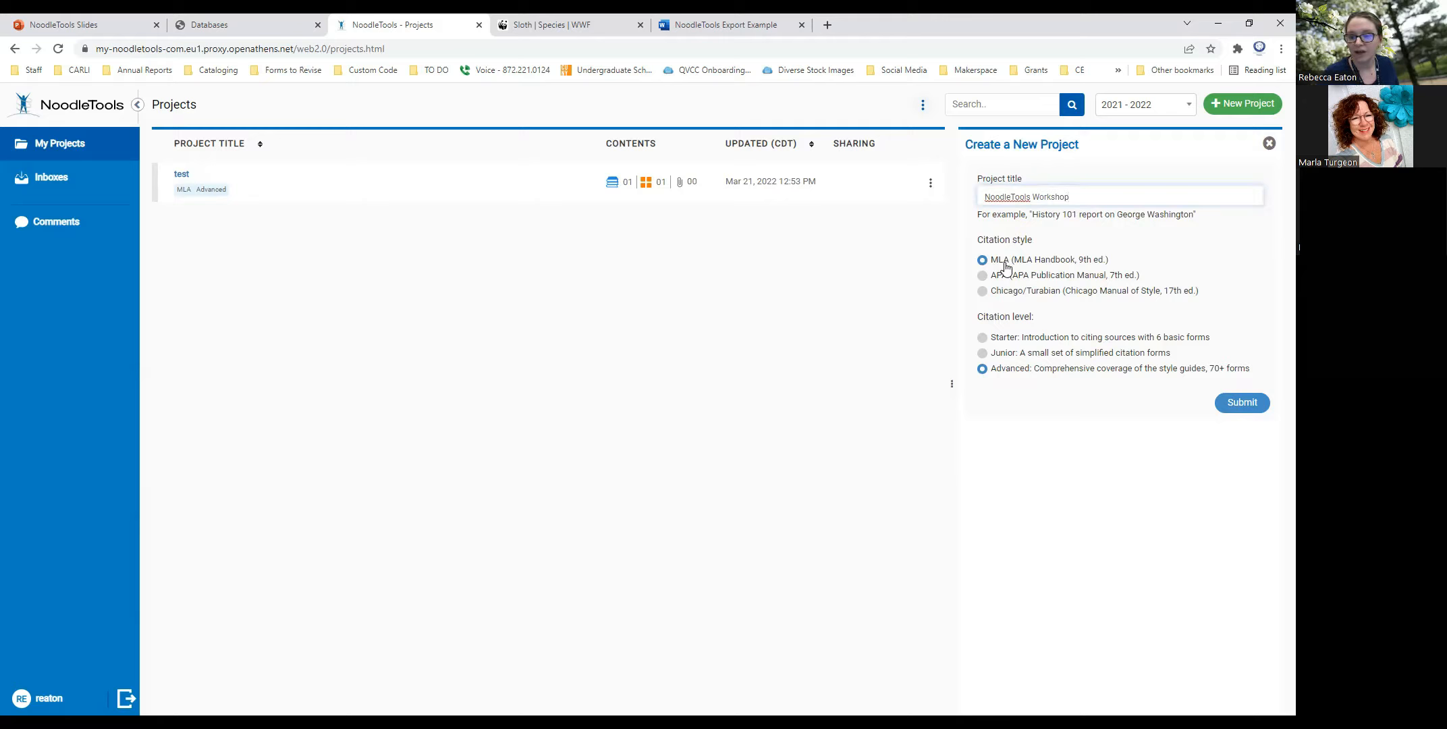
click(983, 279)
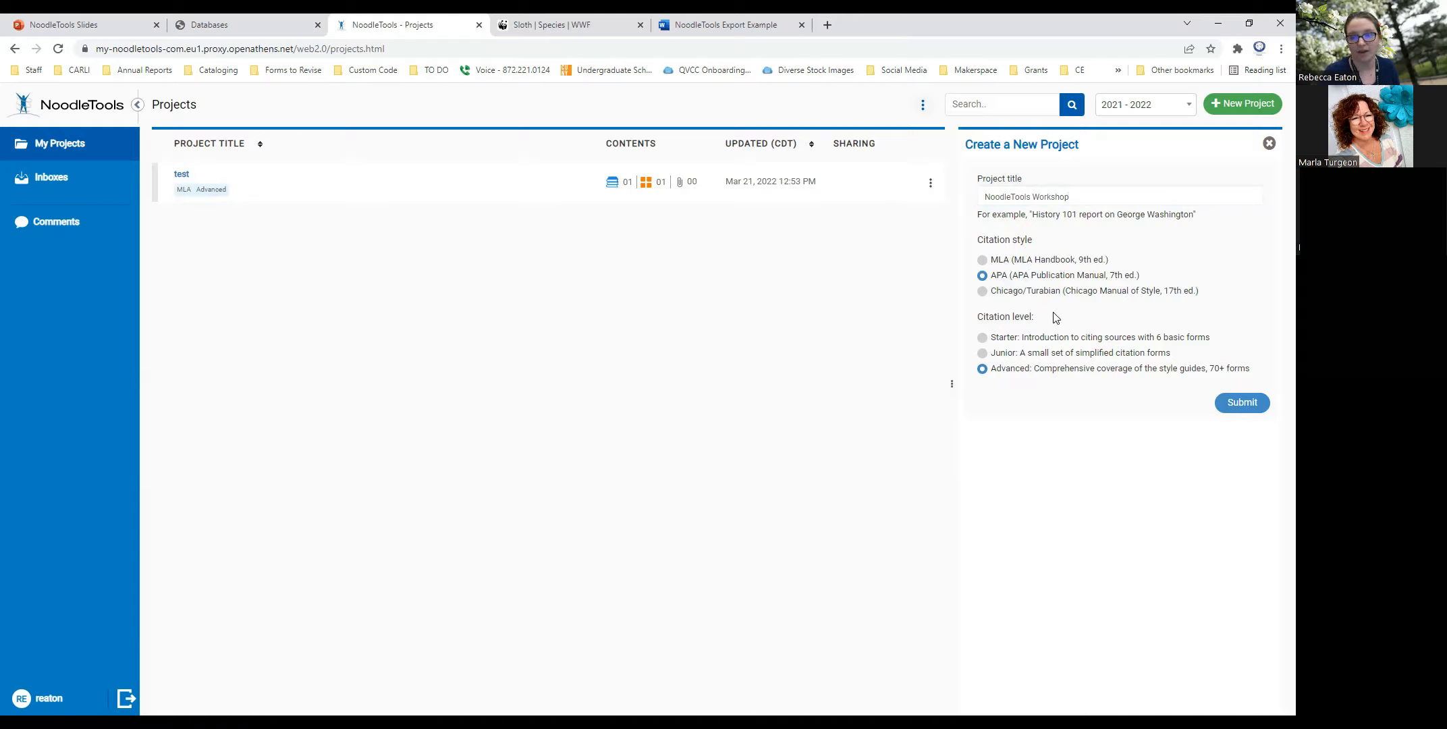
click(1242, 403)
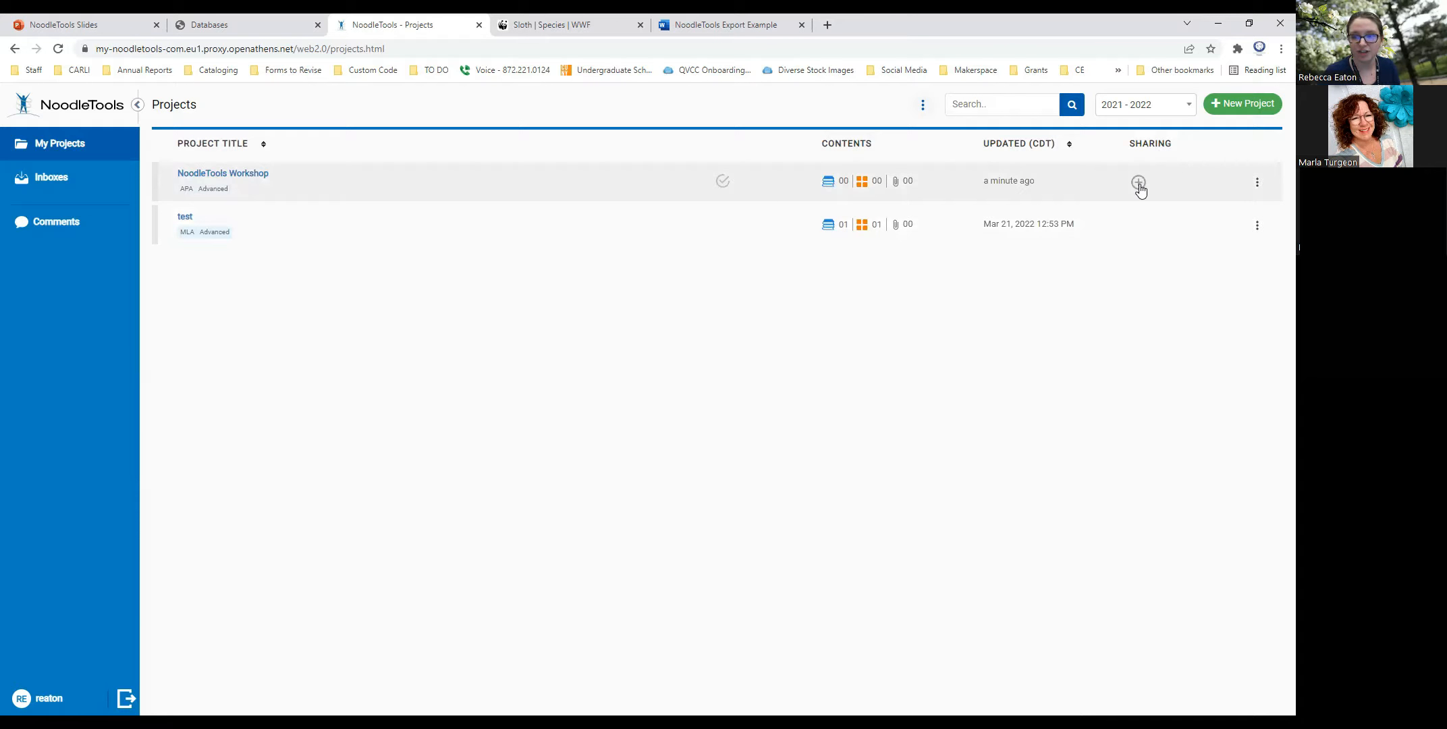
- Review the sharing options and the available project actions for the NoodleTools Workshop project
click(1137, 182)
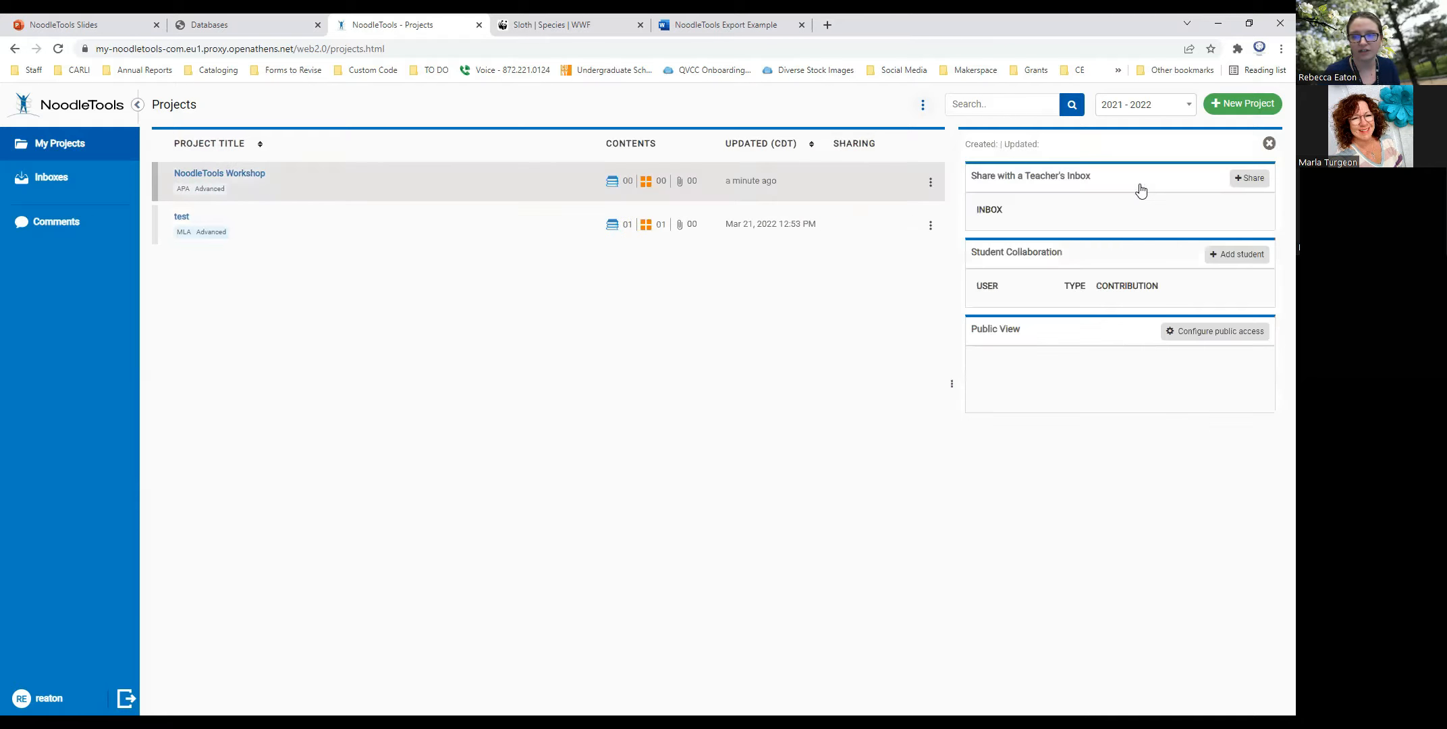
click(1269, 144)
click(1258, 182)
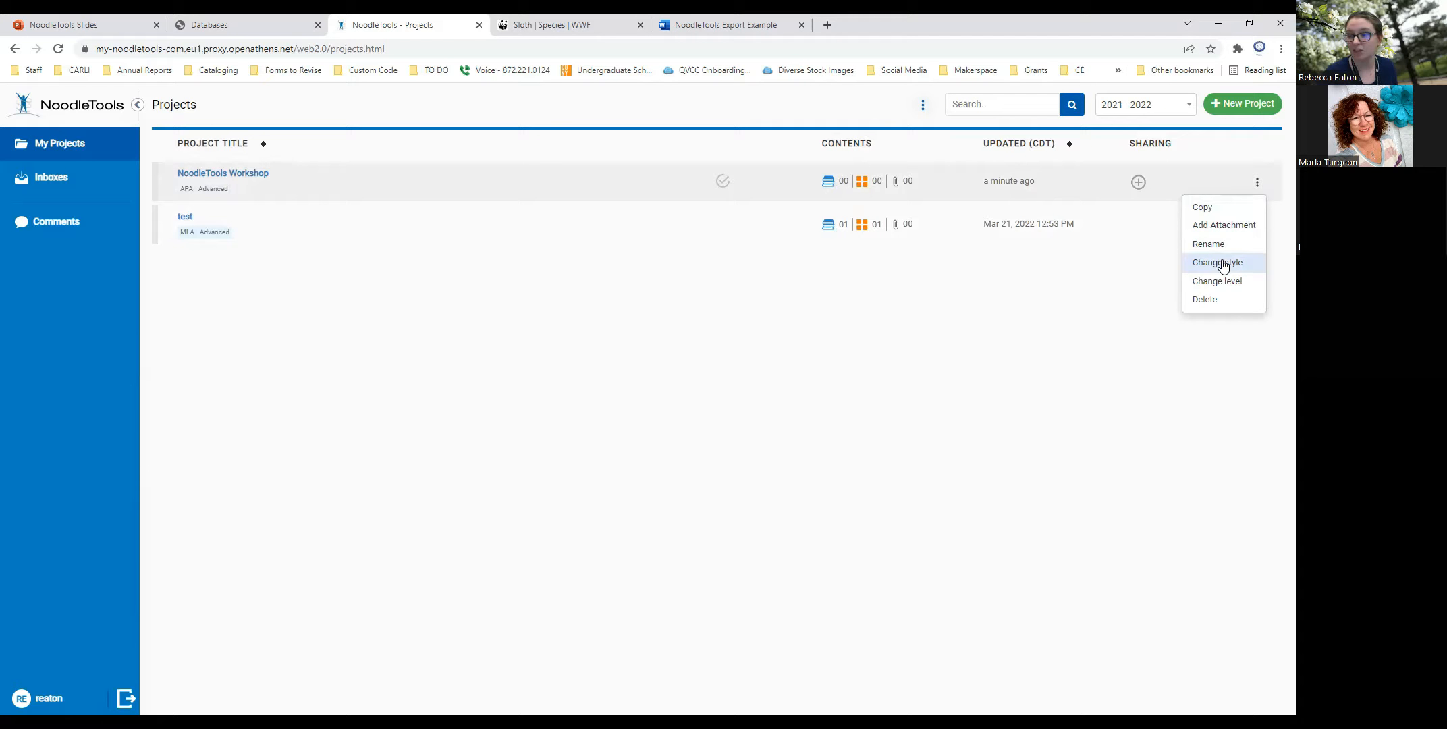
click(713, 324)
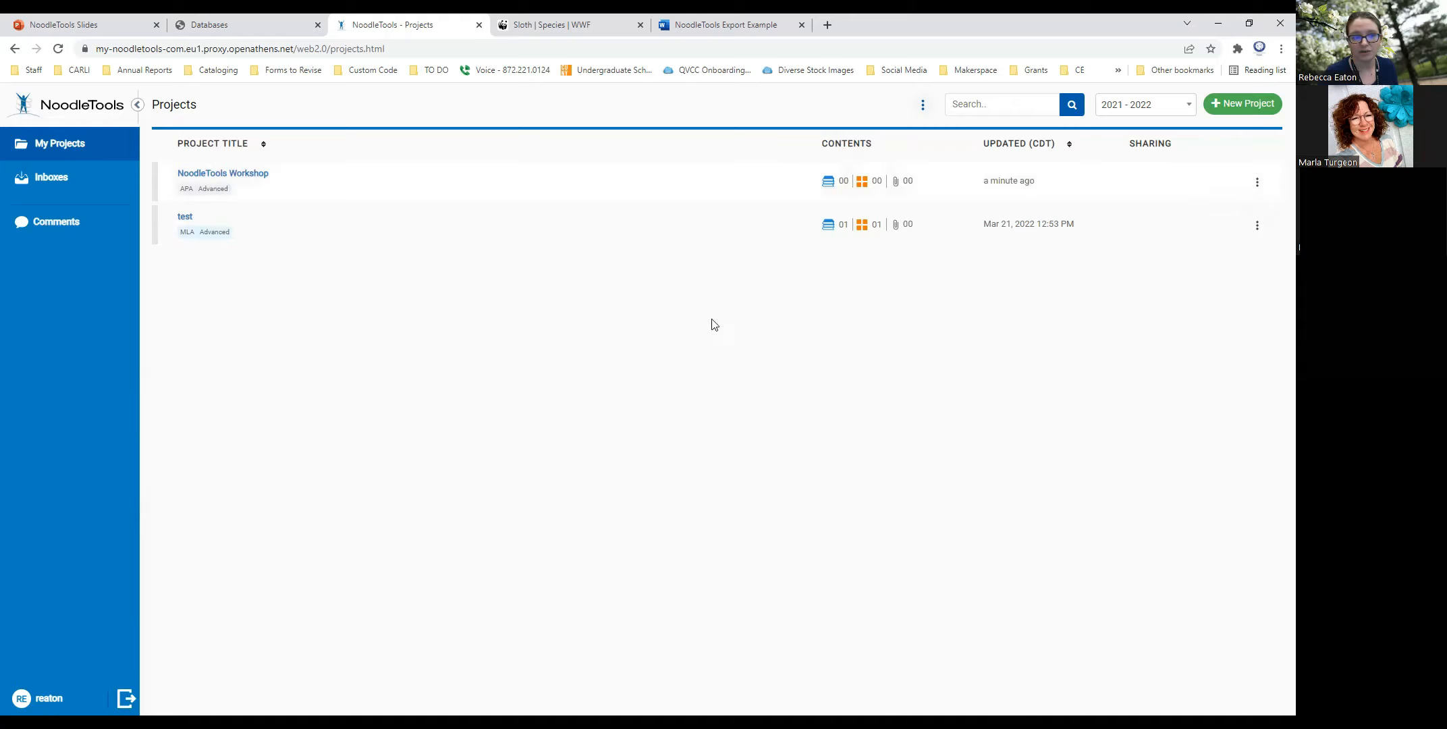
- Open the NoodleTools Workshop project and display its research question and thesis statement details
click(240, 176)
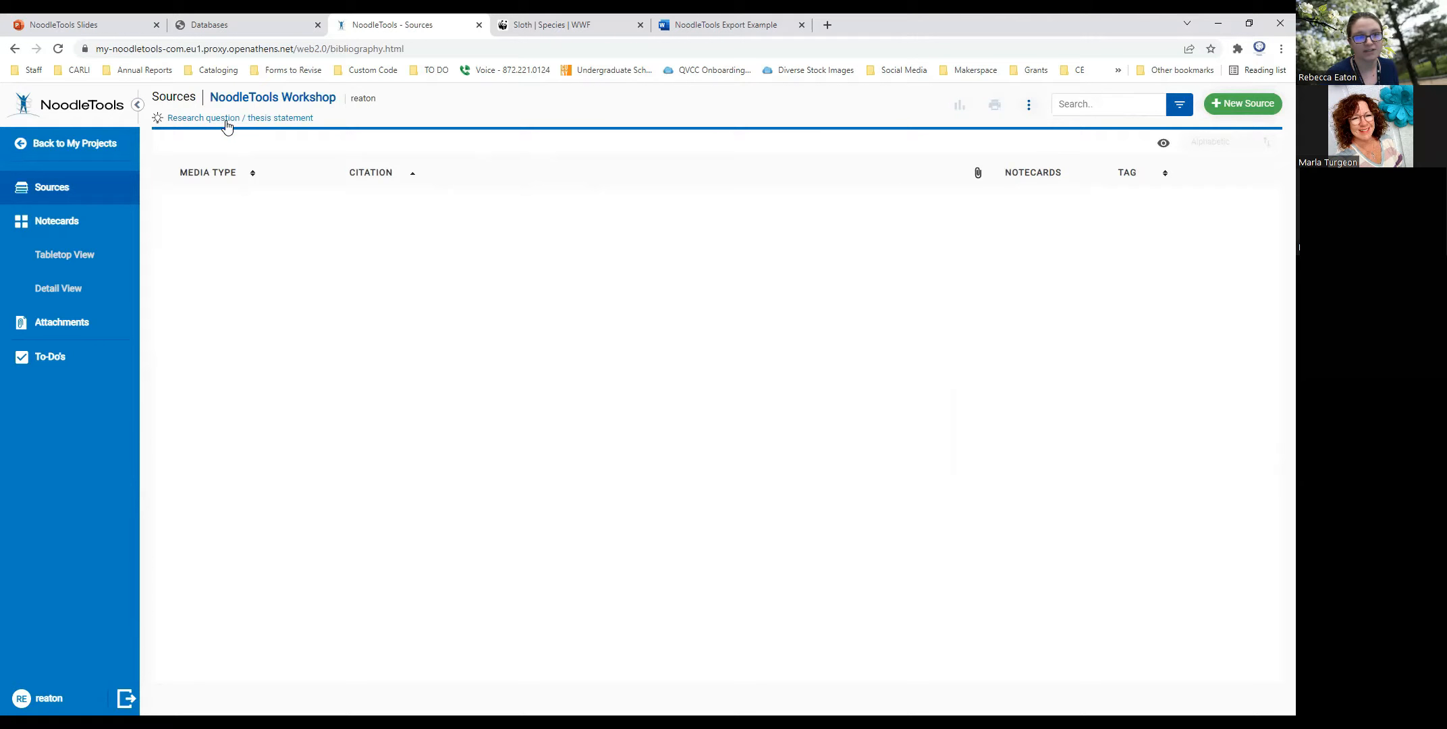
click(259, 120)
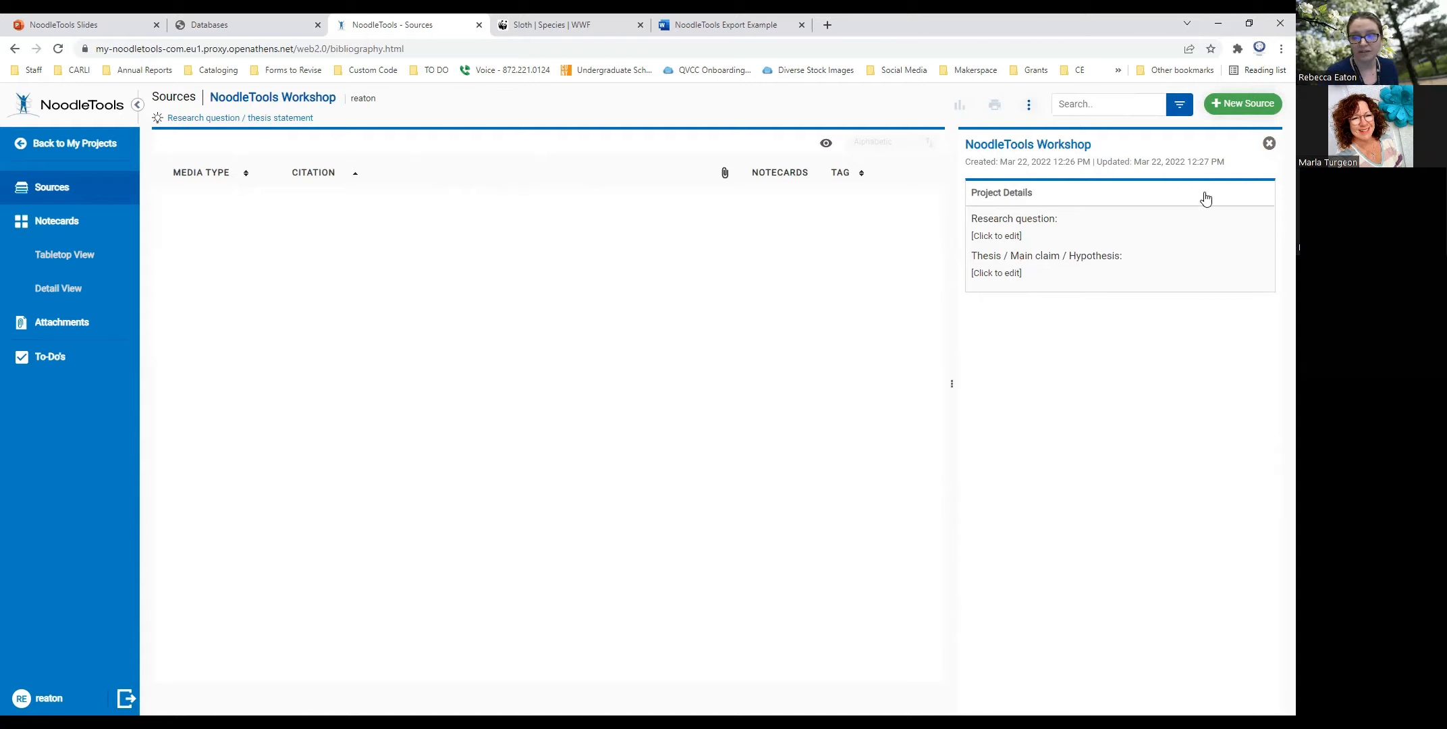
- Close the project details and start a new source citation in the NoodleTools Workshop project
click(1269, 144)
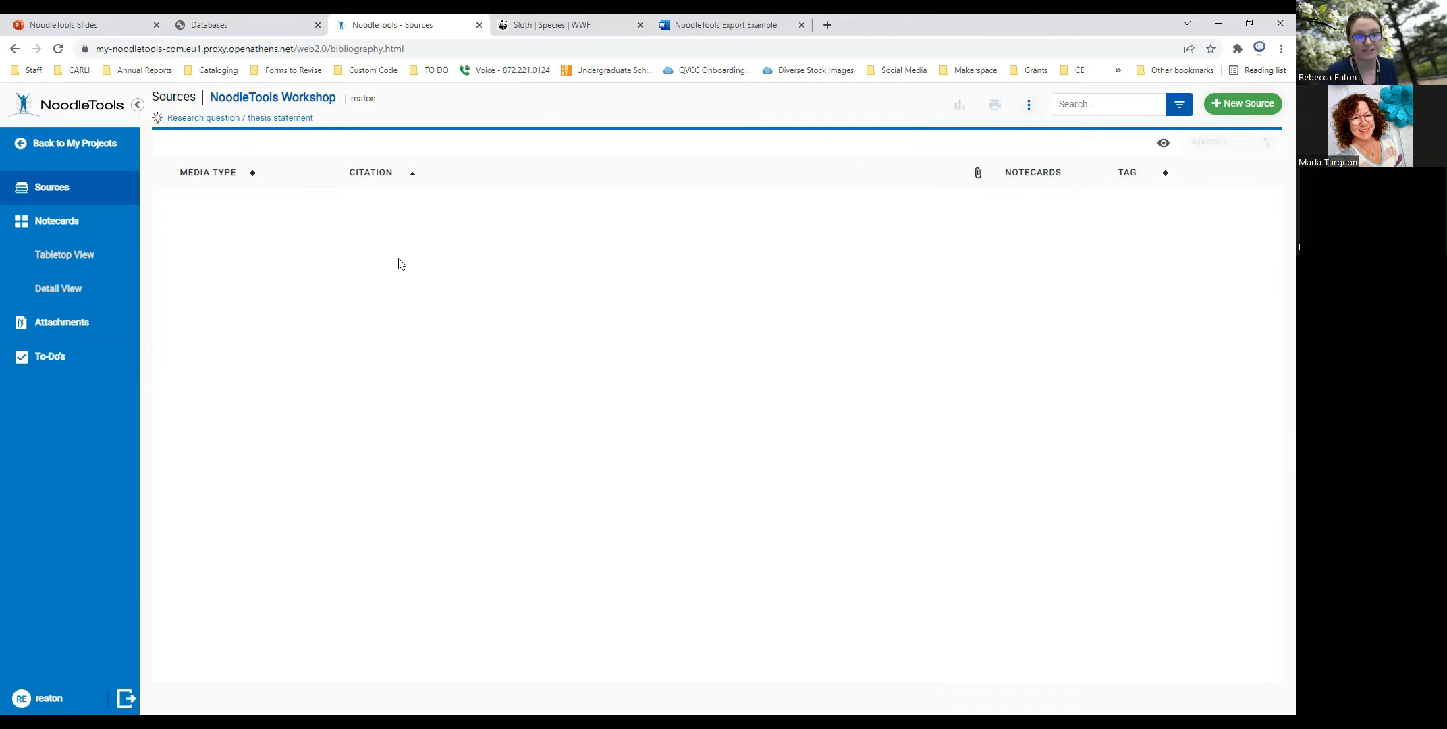
click(1228, 106)
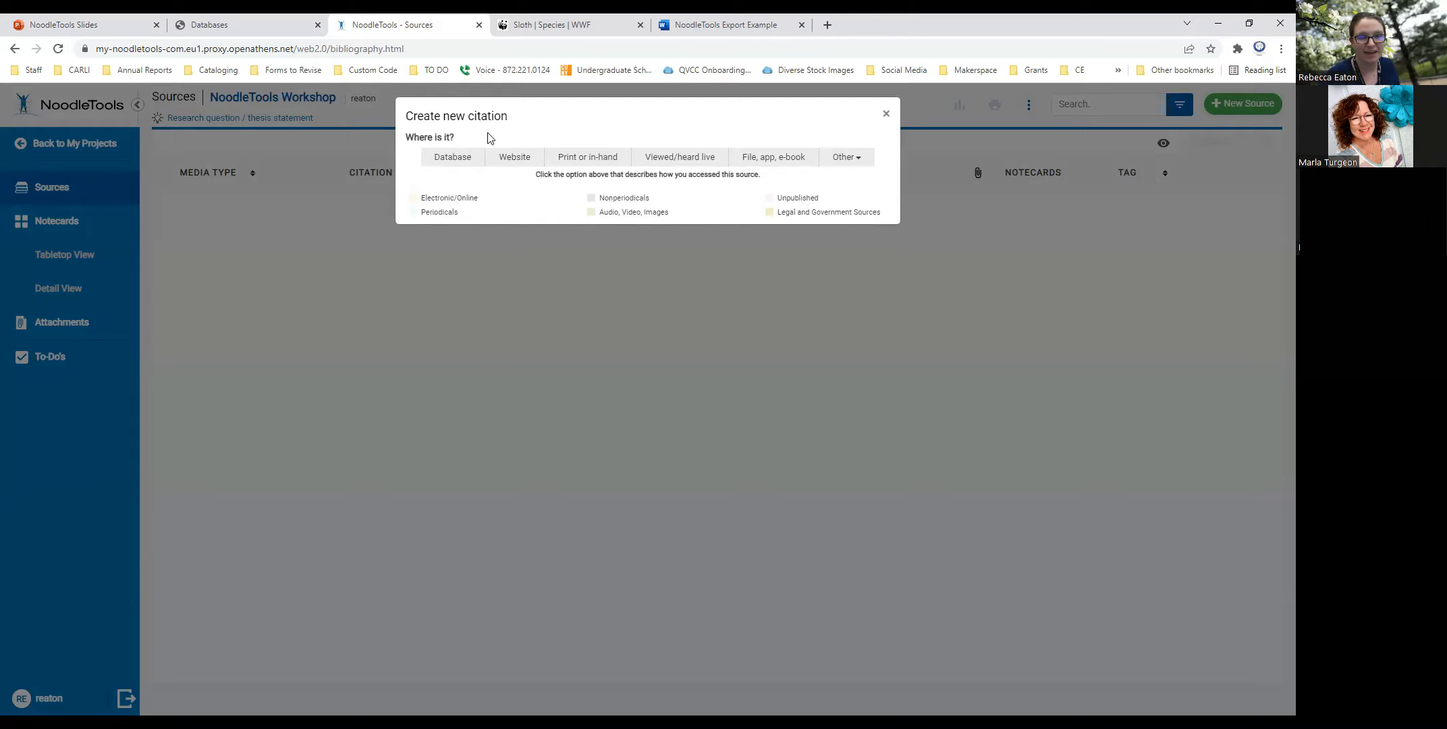
- Switch to the WWF sloth page and examine its header, facts section and footer for author and publication details
click(505, 30)
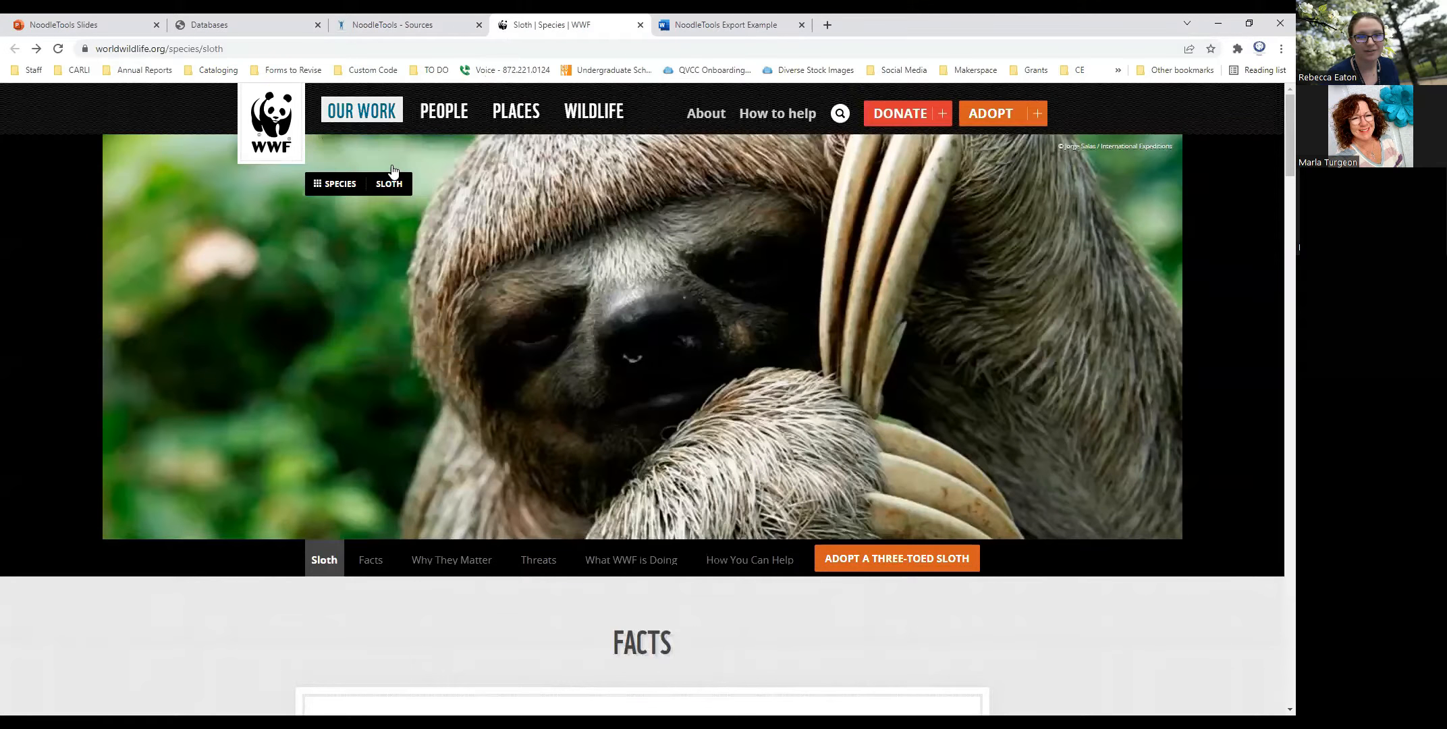
scroll(553, 462, down, 6)
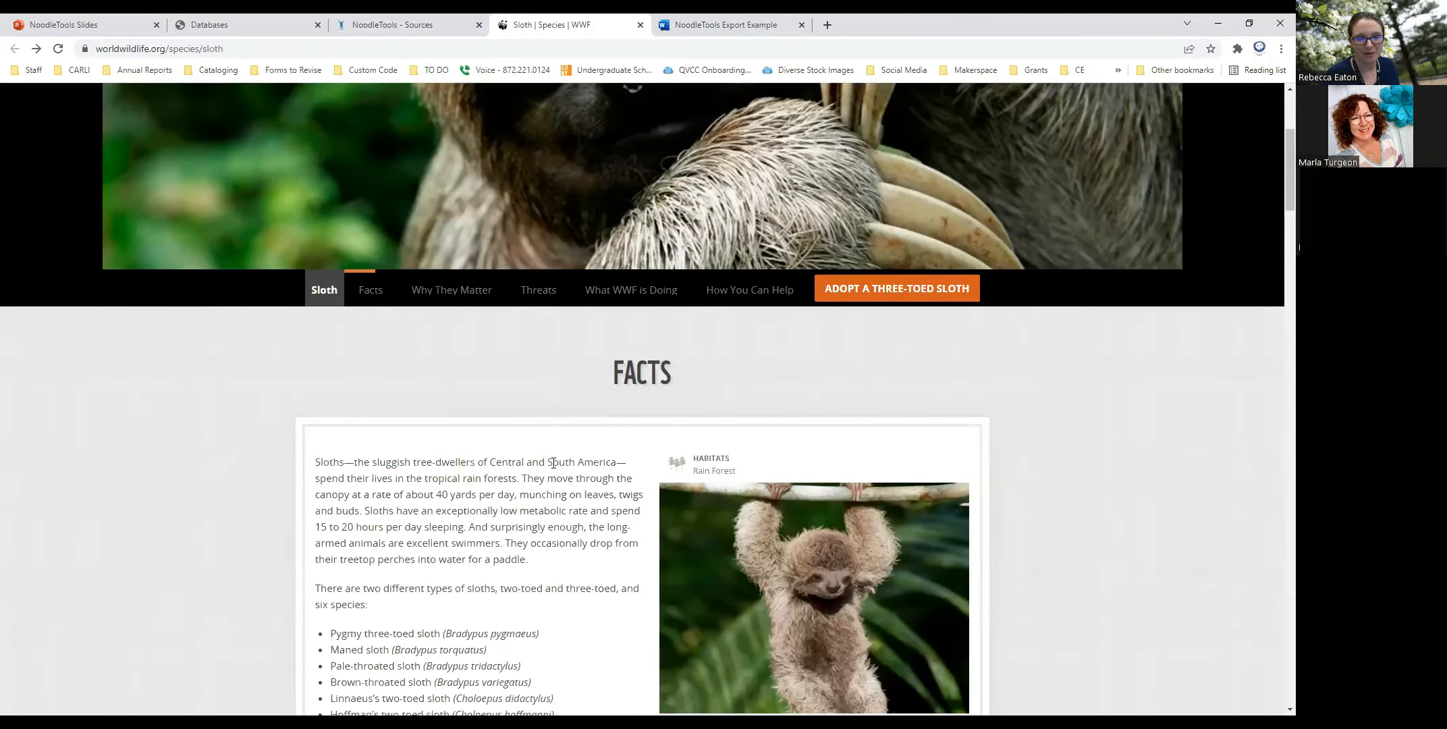
scroll(553, 463, down, 2)
scroll(558, 465, up, 4)
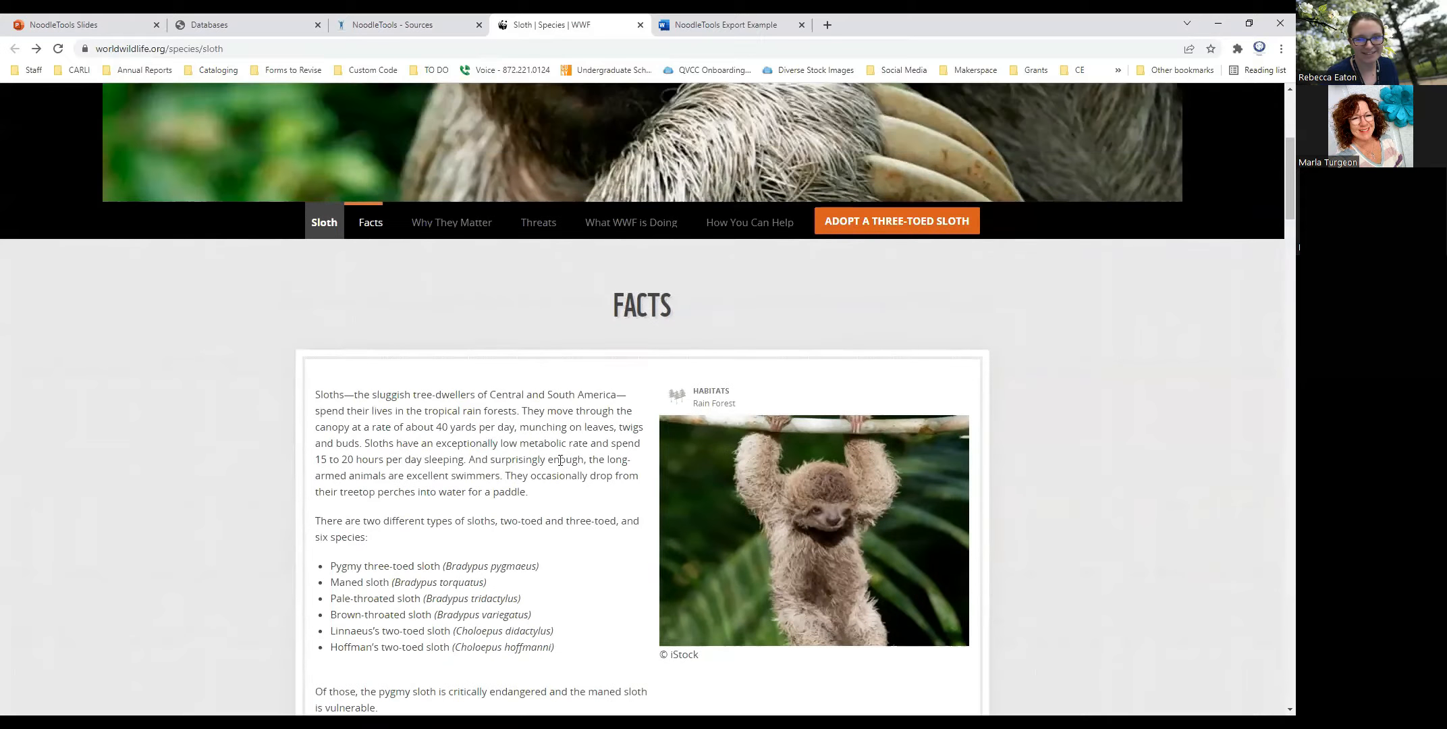
scroll(560, 460, up, 4)
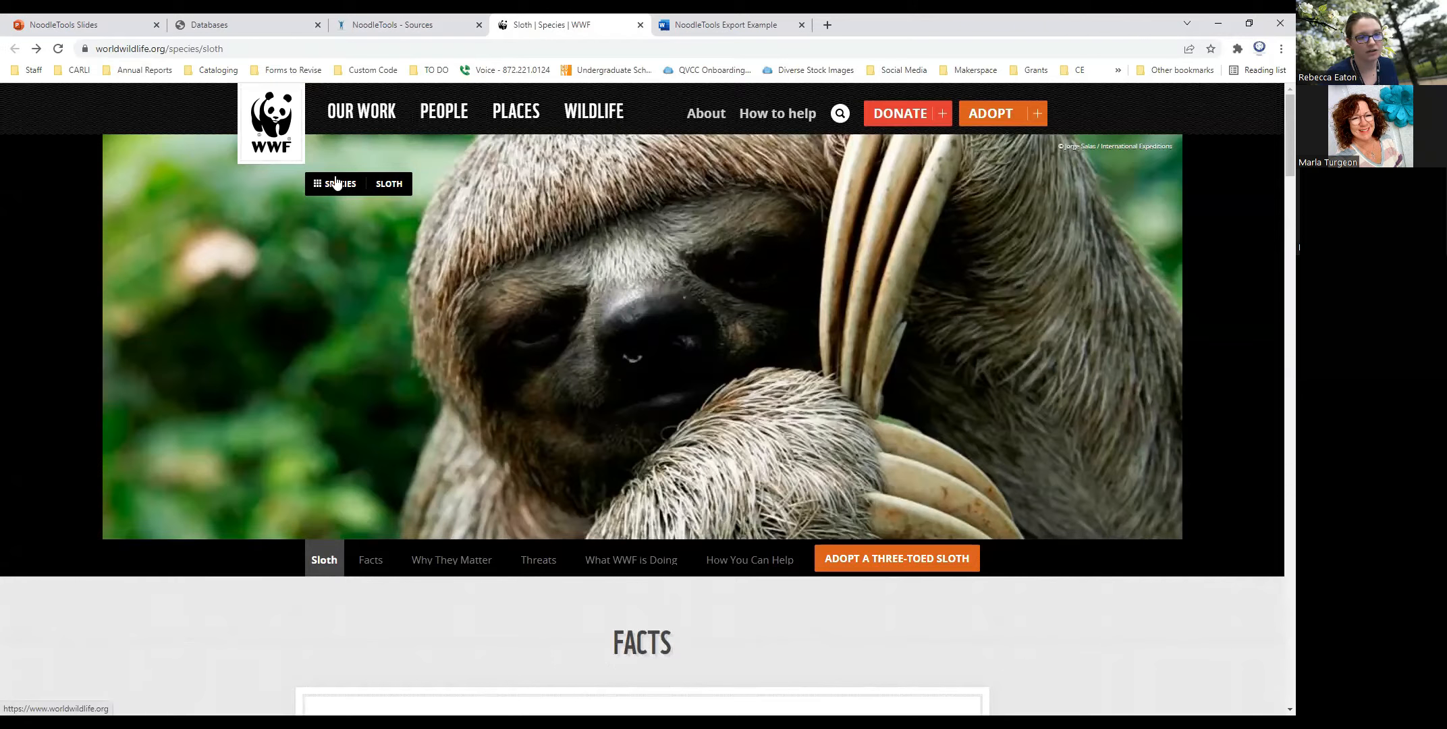
scroll(1276, 263, down, 10)
scroll(1274, 263, down, 15)
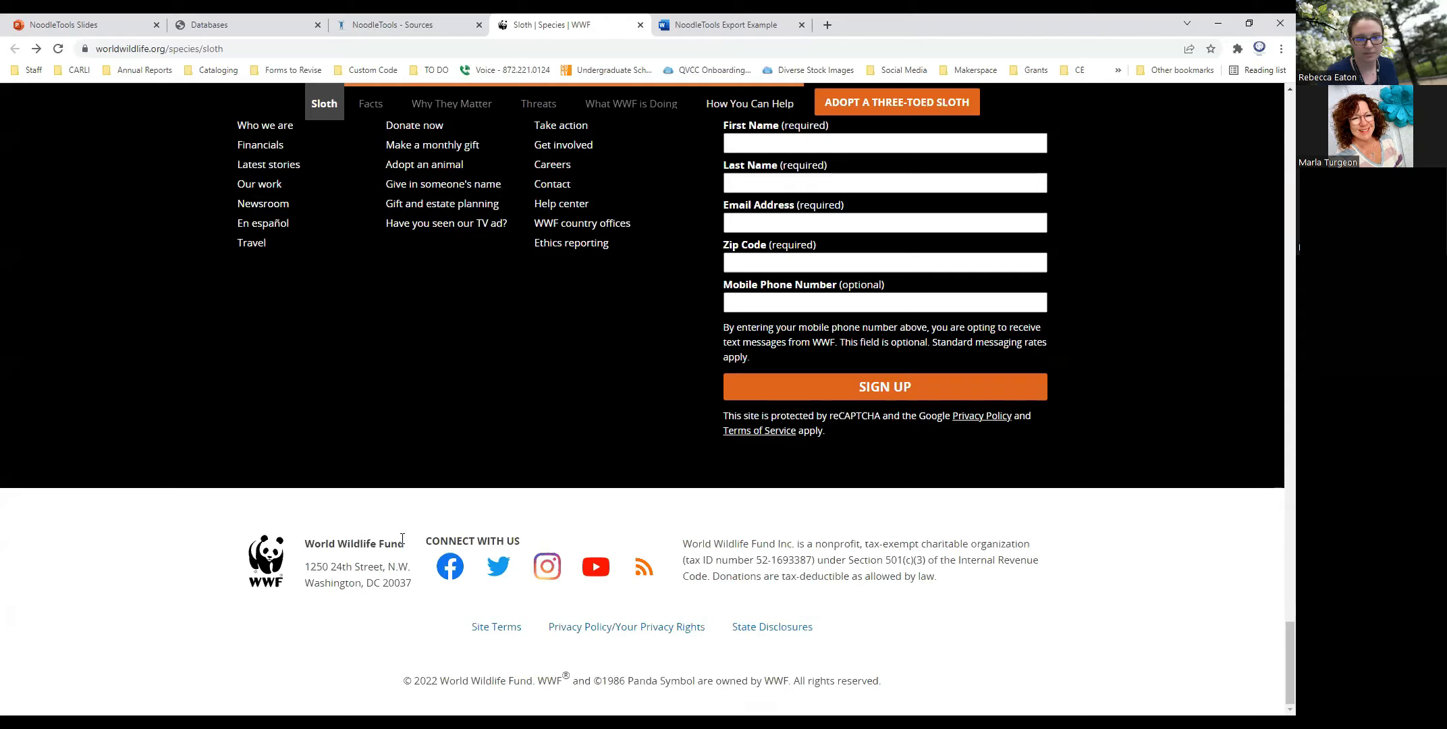
drag(401, 544, 304, 543)
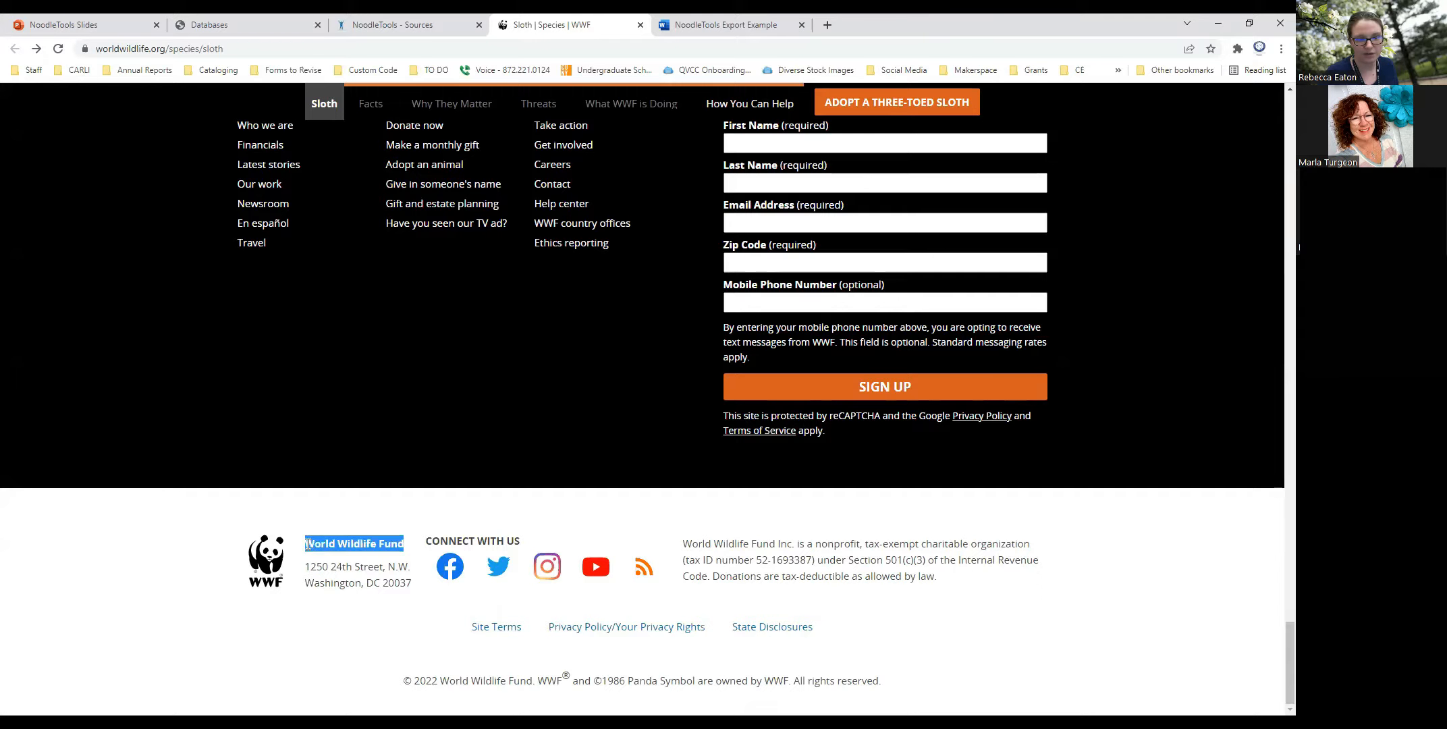
click(346, 561)
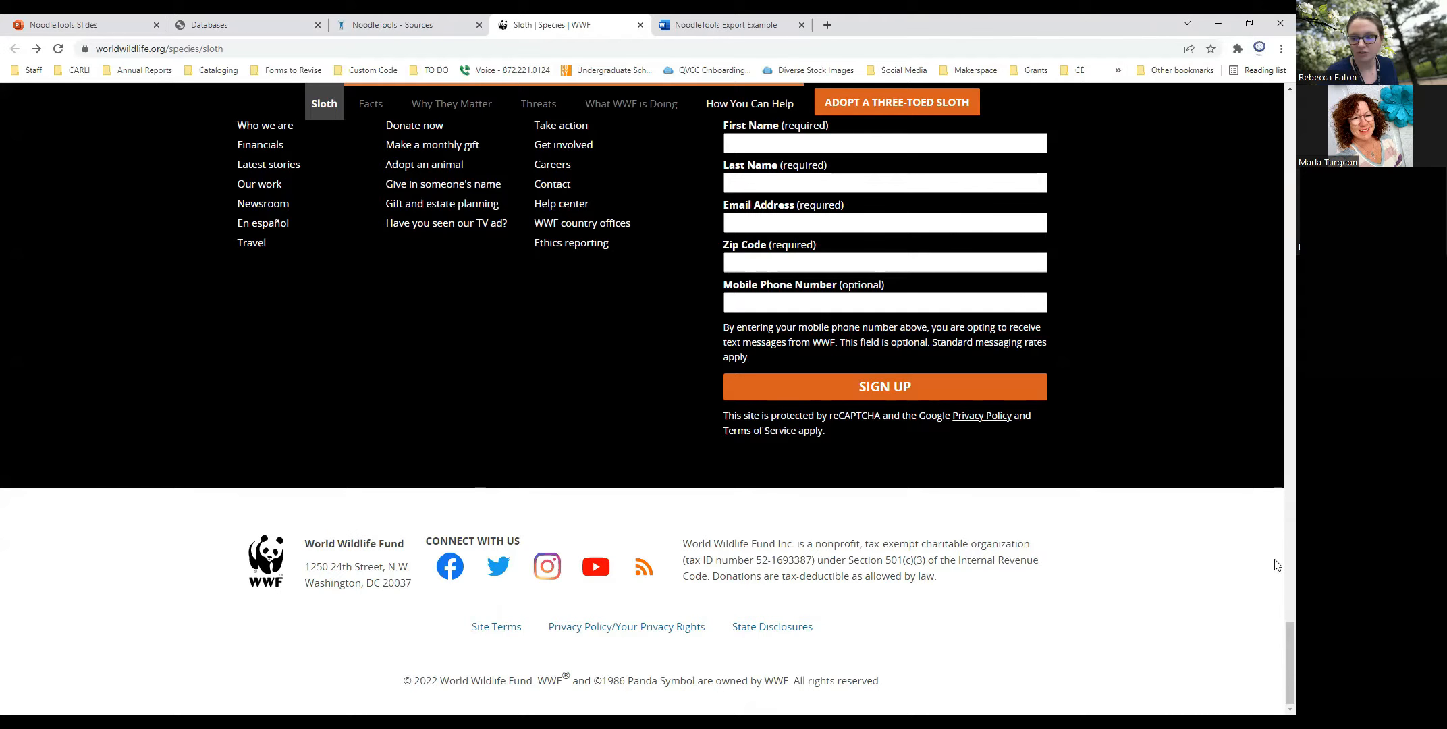
drag(1276, 665, 1274, 120)
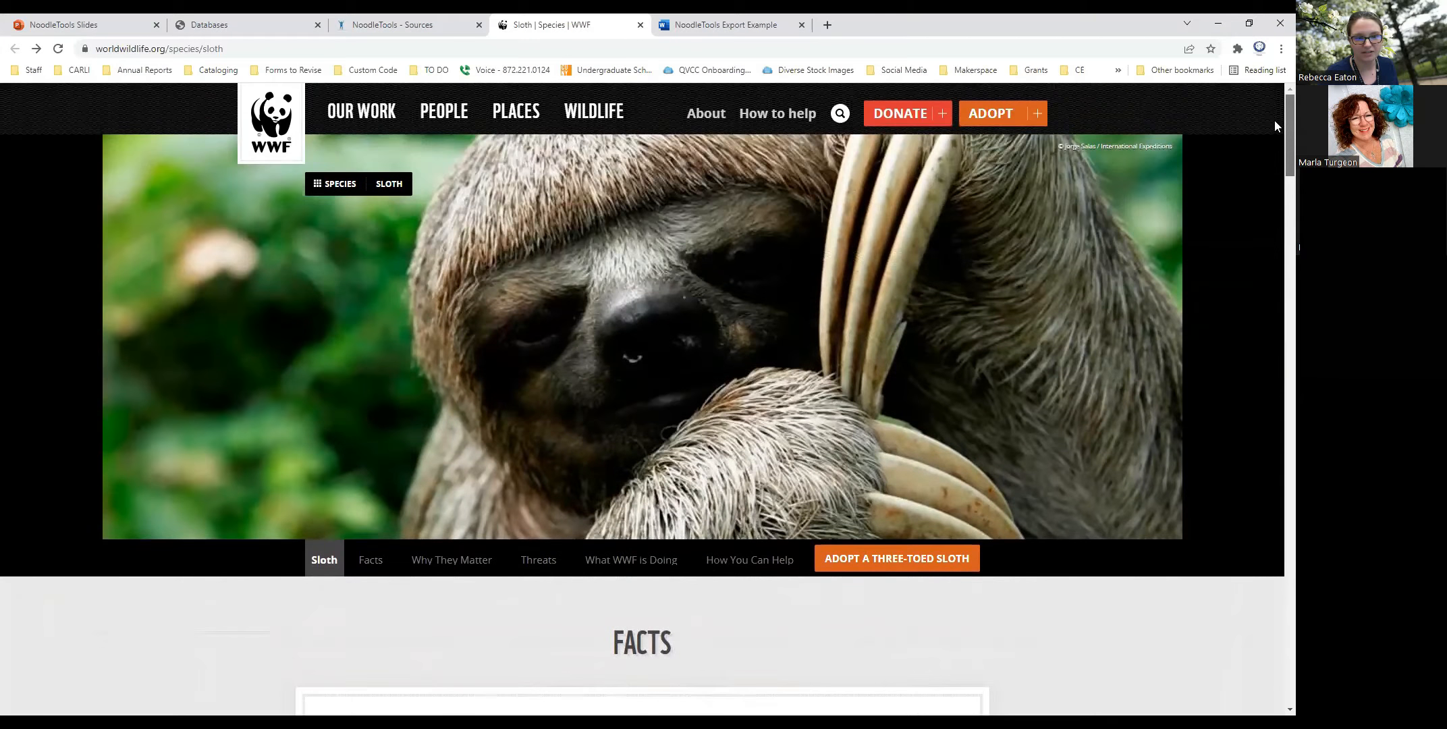
scroll(478, 655, down, 4)
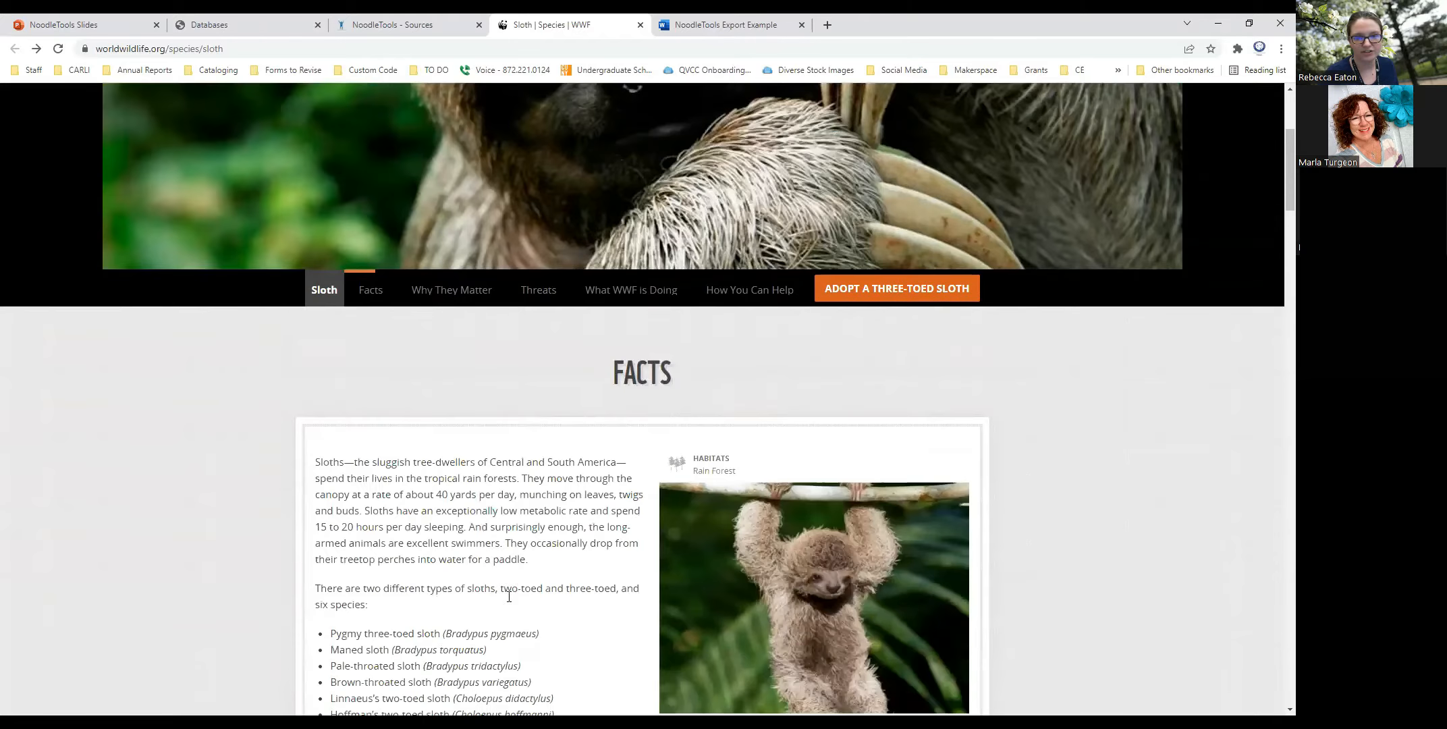
scroll(509, 591, up, 4)
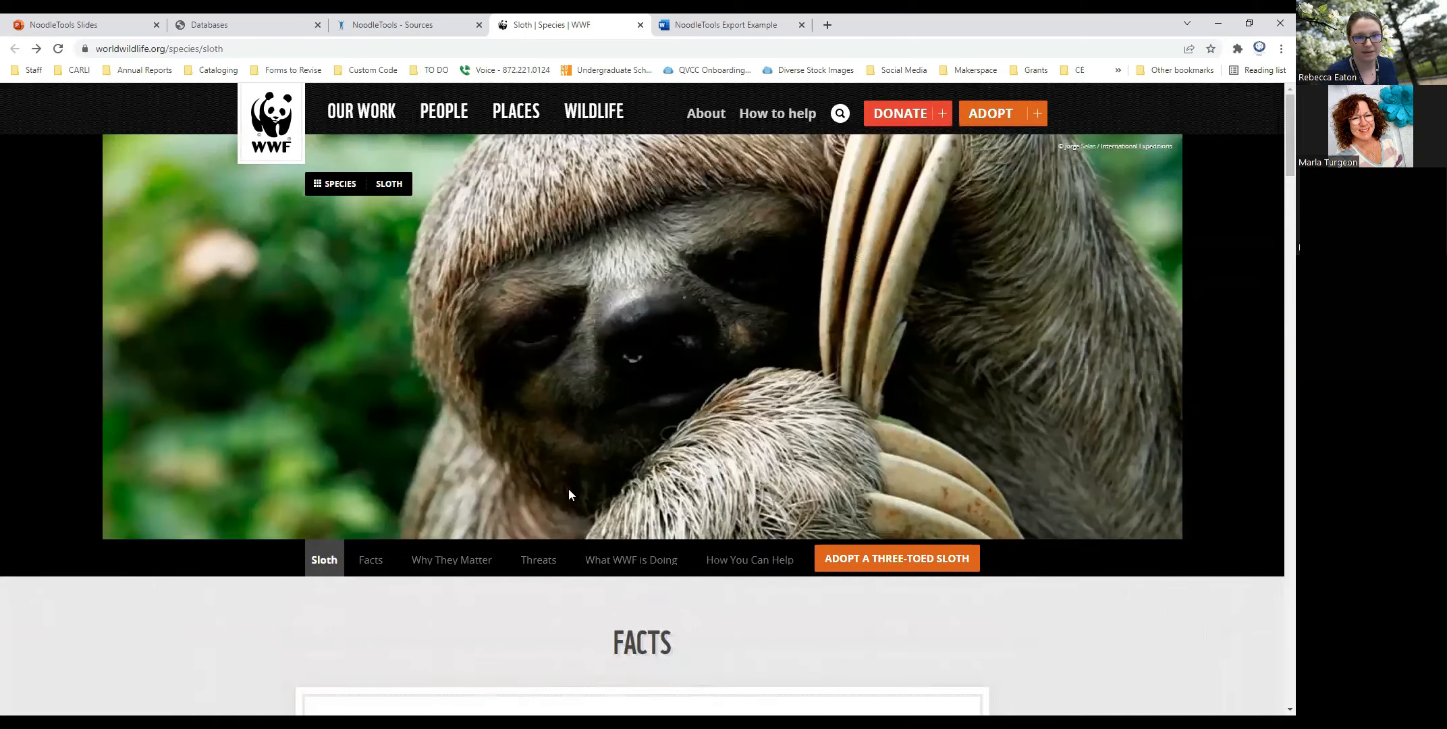
- Switch back to NoodleTools and create a Web Page citation for a source found on a website
click(425, 25)
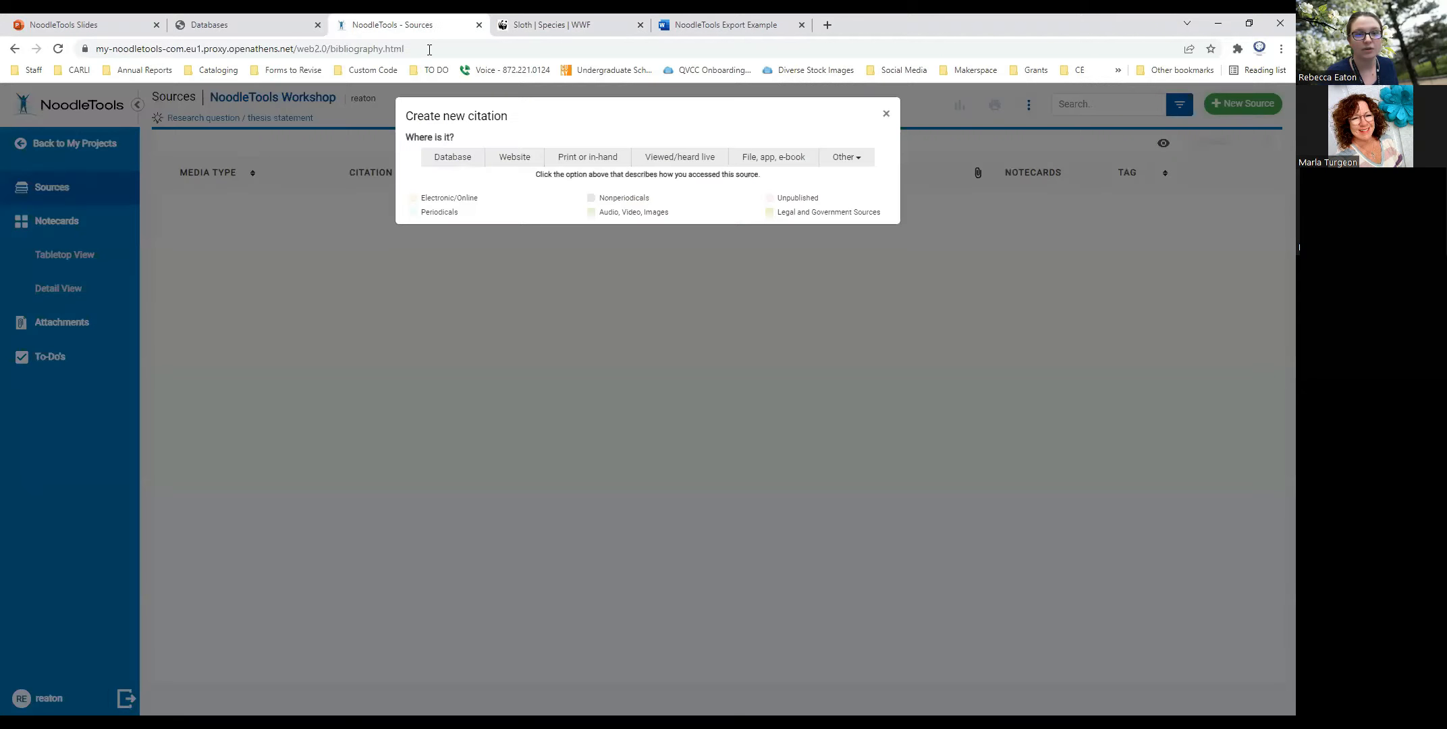
click(511, 162)
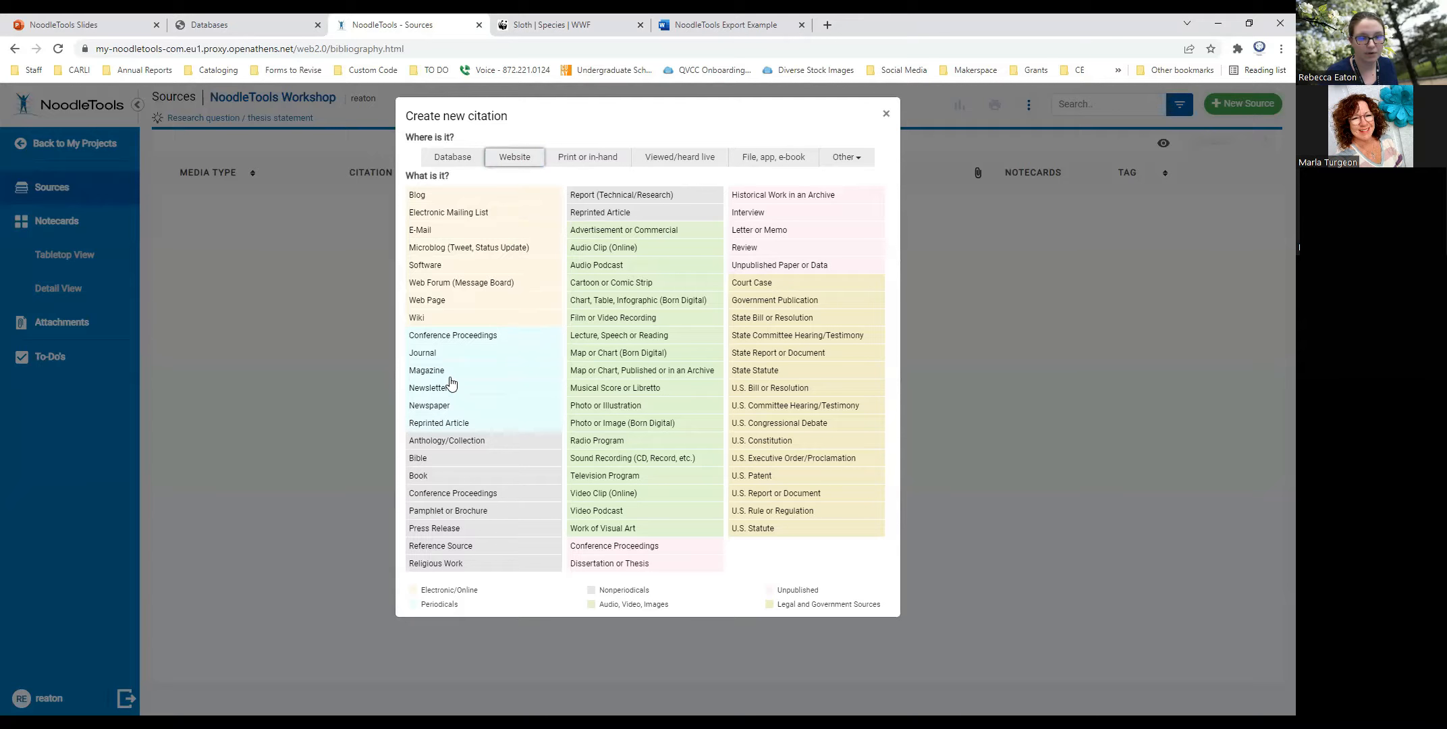
click(440, 304)
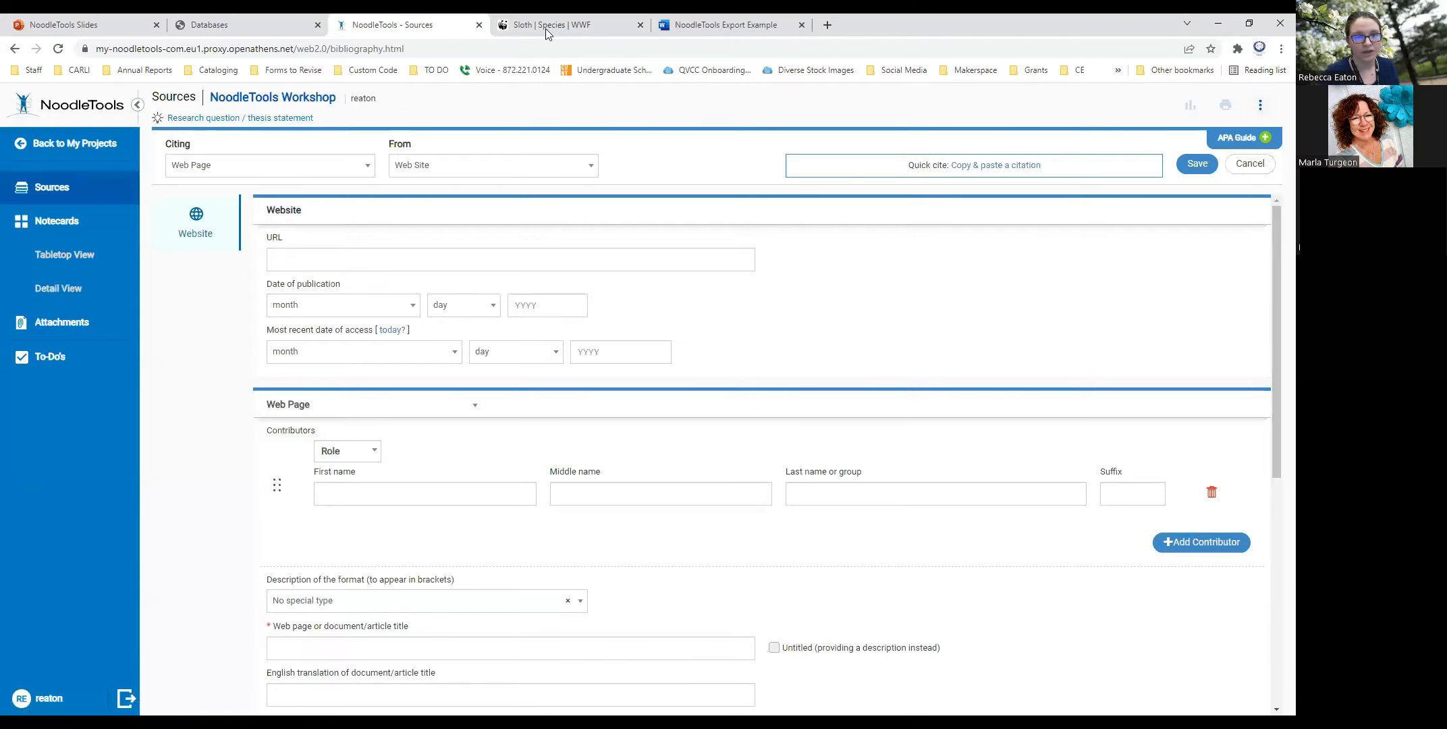
- Copy the WWF sloth page's address into the citation's URL and set the most recent date of access to today, March 22, 2022
click(519, 27)
click(394, 49)
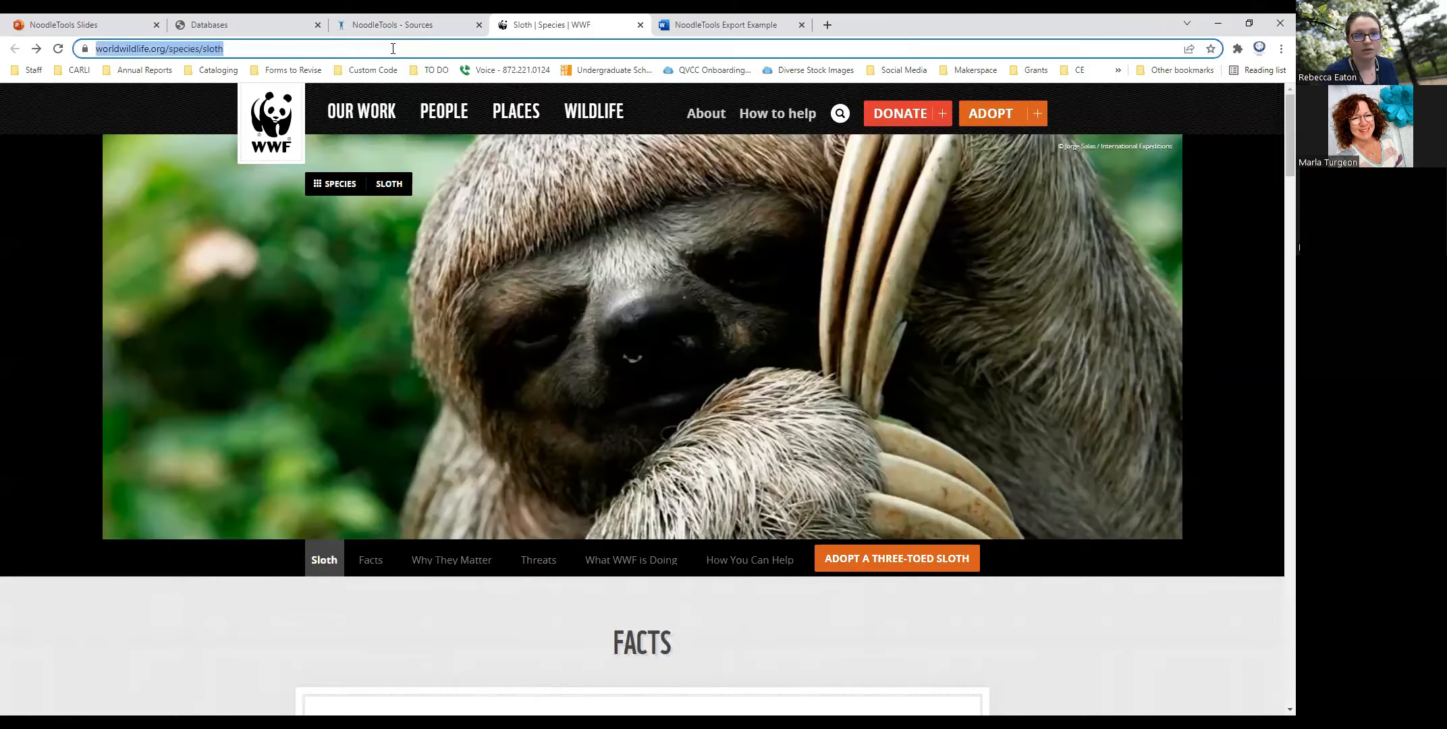
right_click(394, 50)
click(444, 143)
click(441, 27)
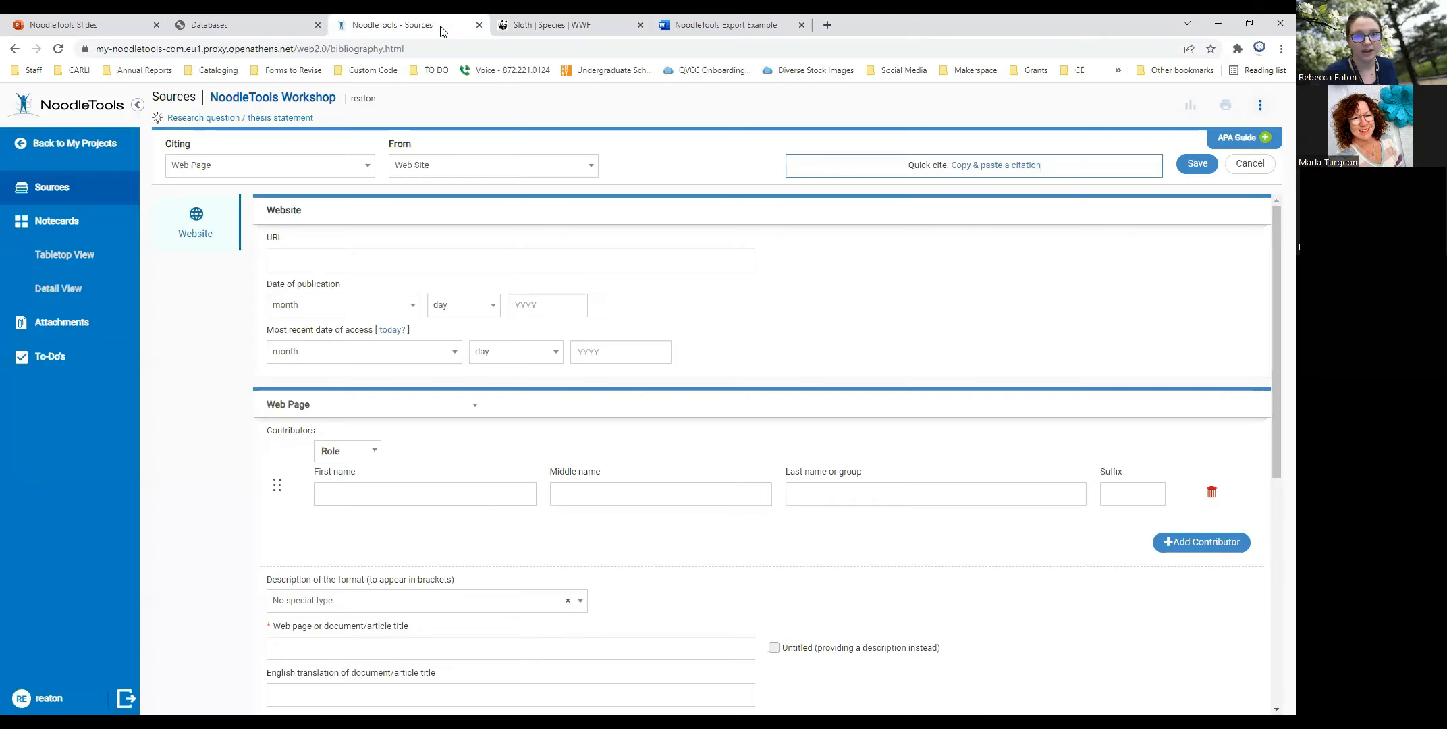
right_click(346, 264)
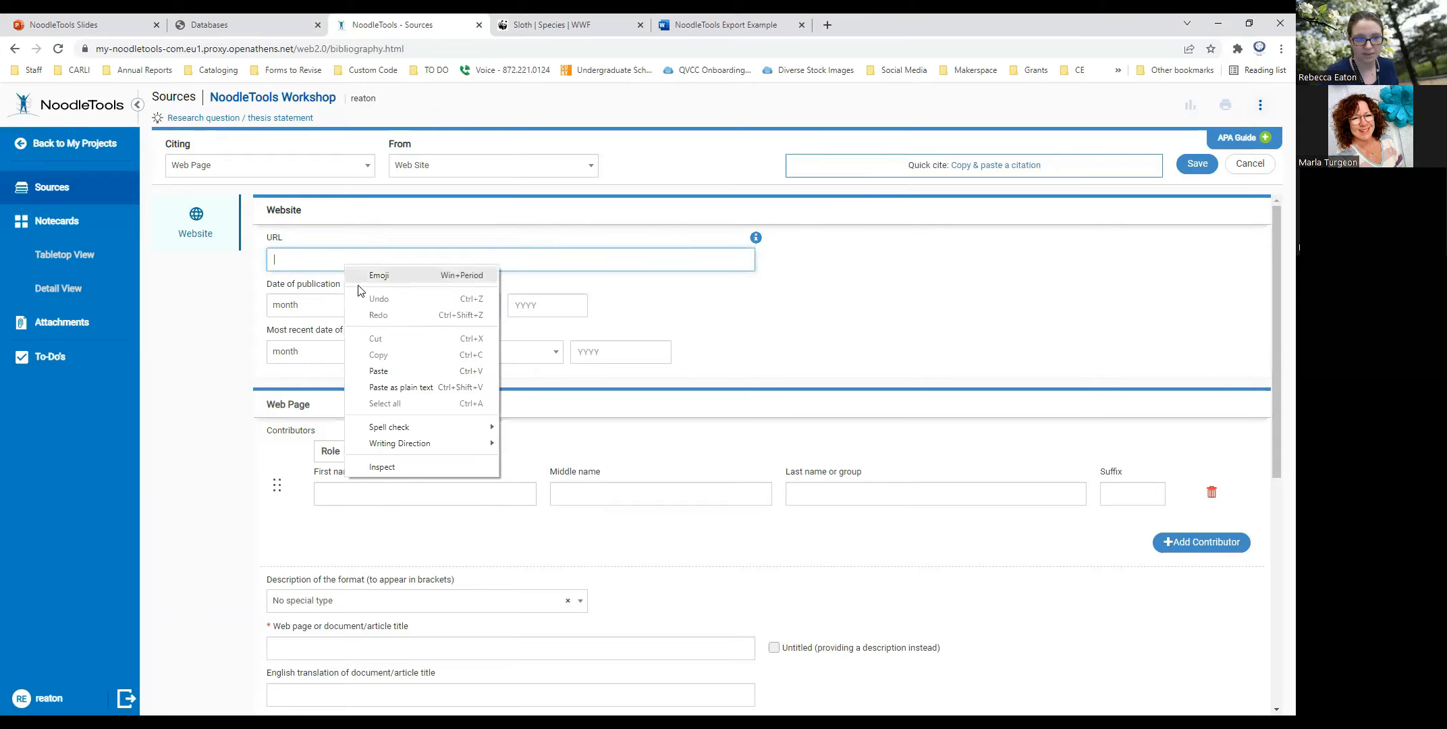
click(384, 373)
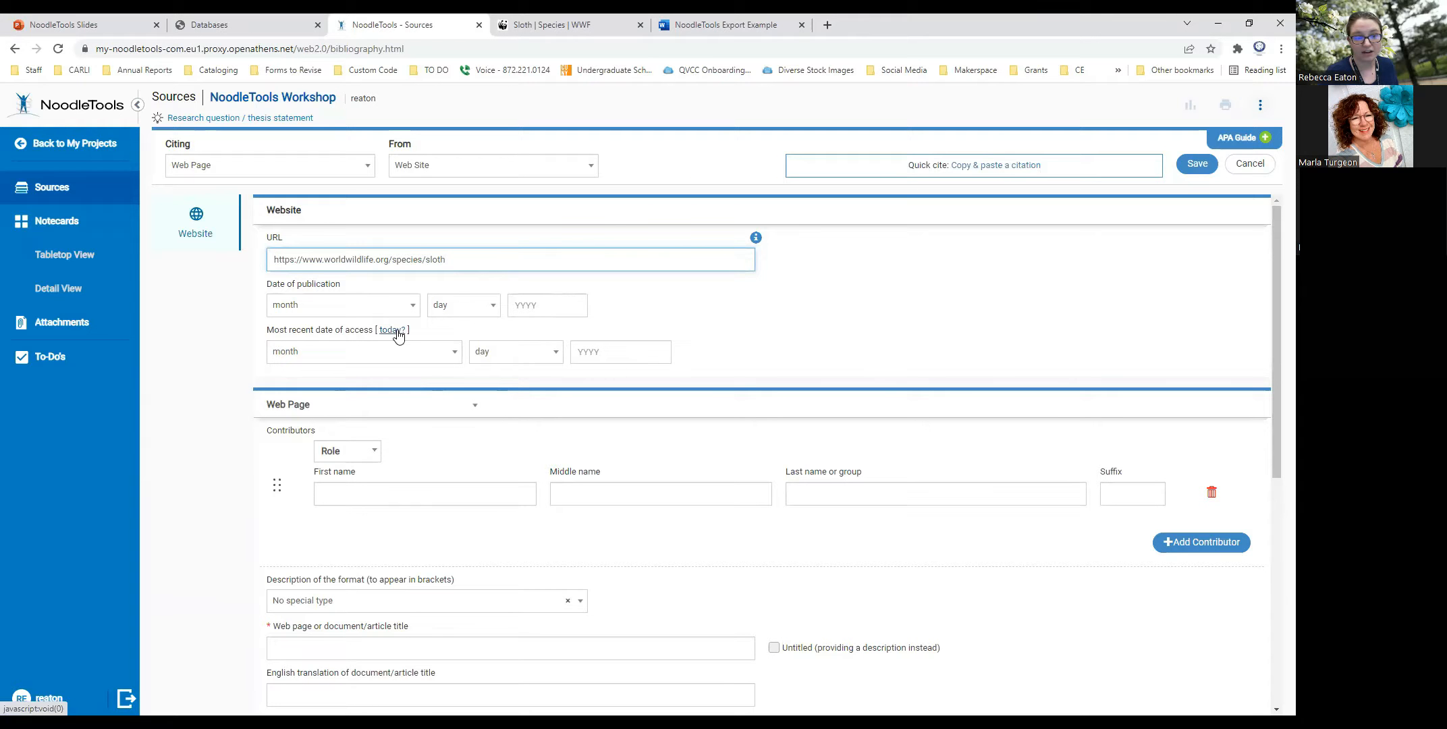
click(458, 357)
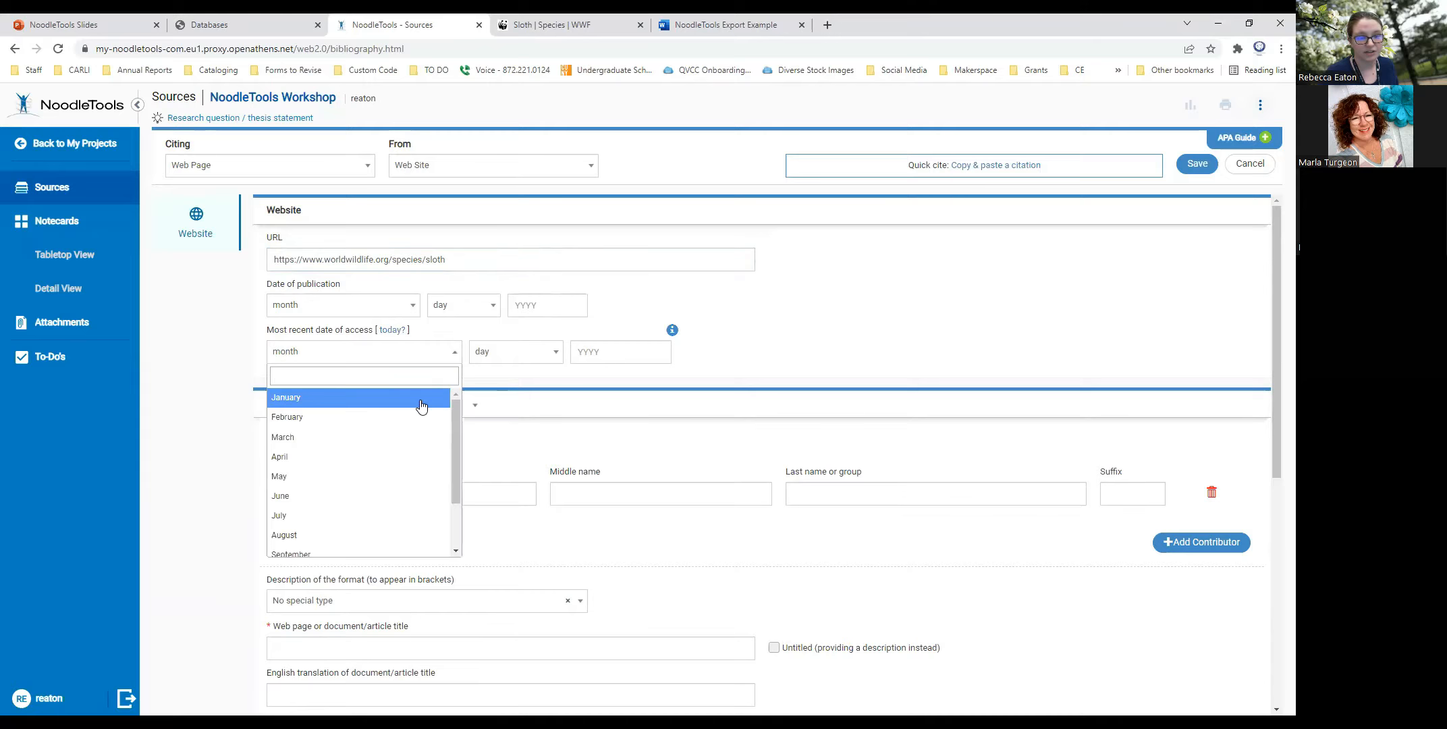
click(392, 330)
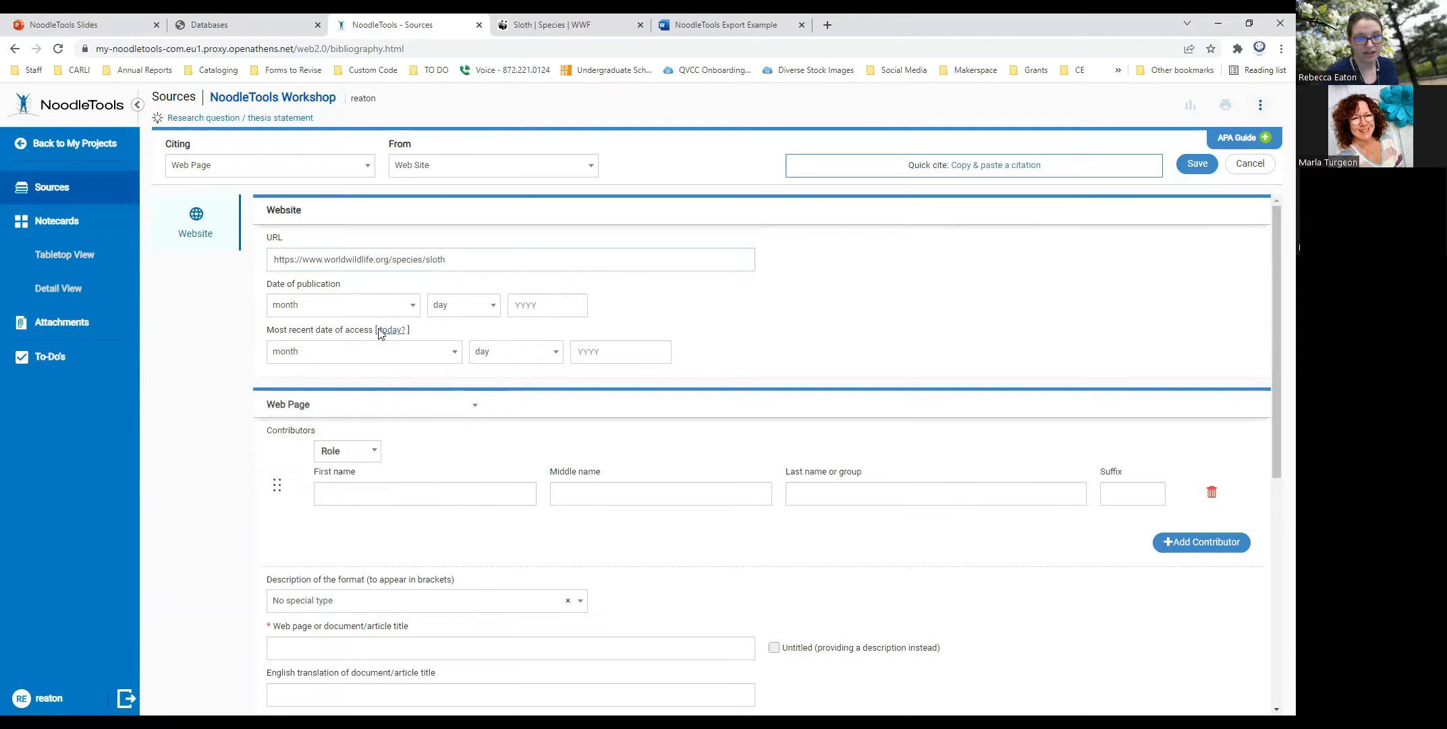
- Add World Wildlife Fund as the group contributor of the web page with the role Author
scroll(478, 418, down, 2)
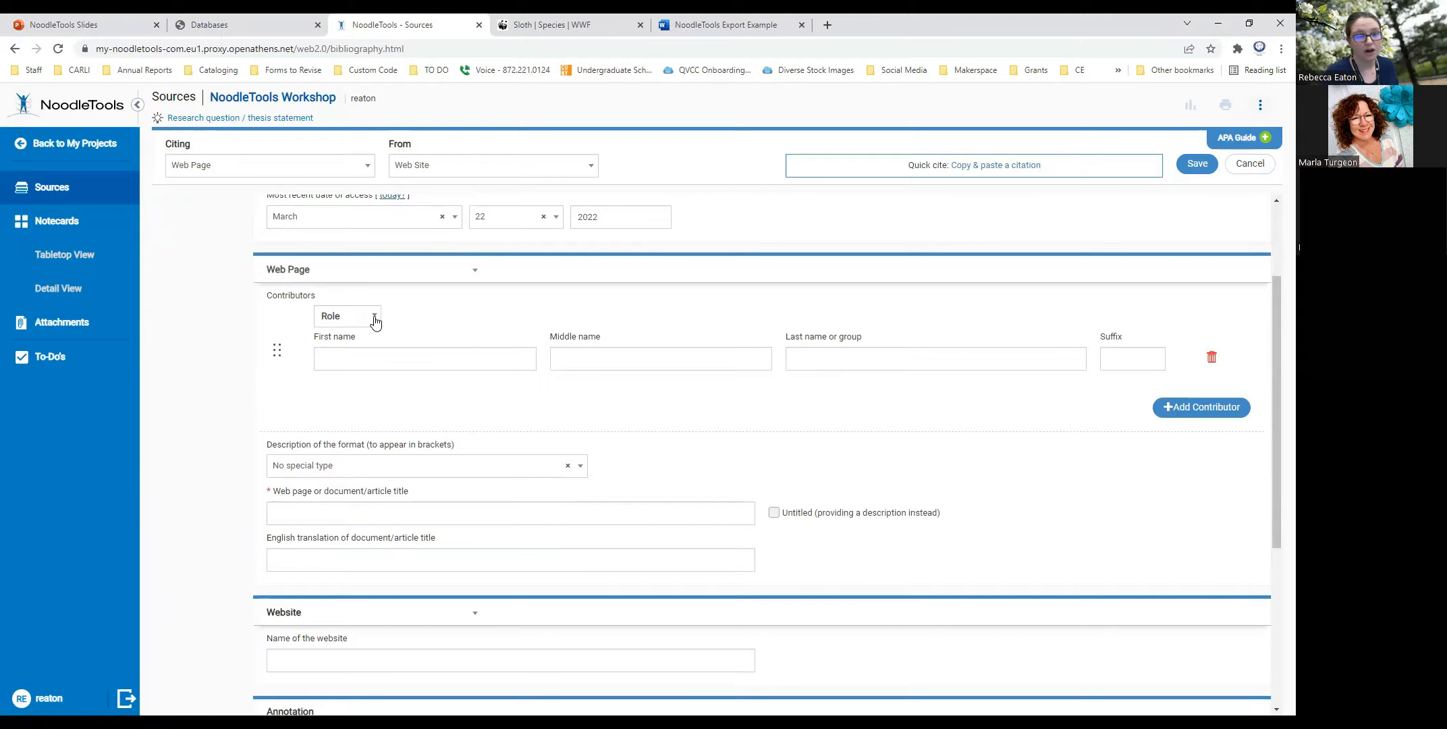
click(375, 321)
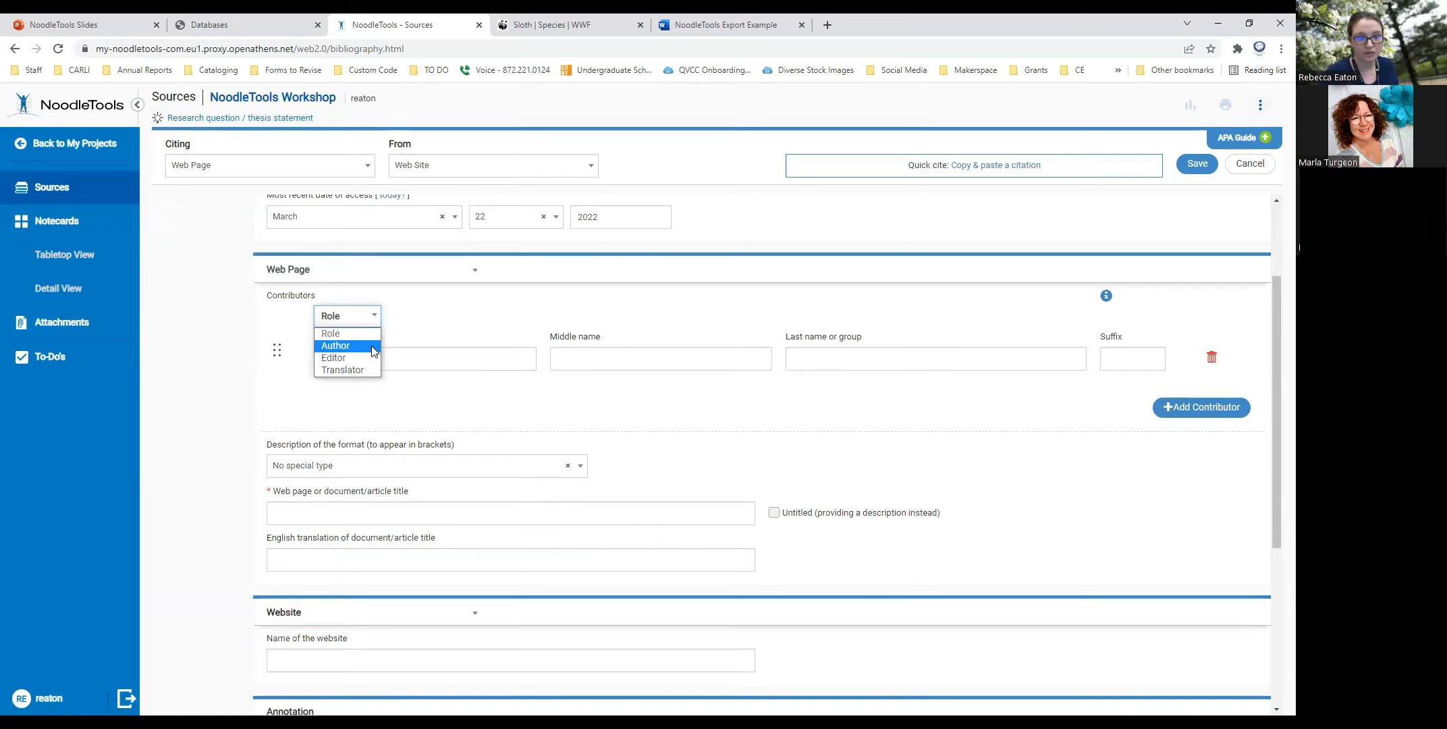
click(373, 350)
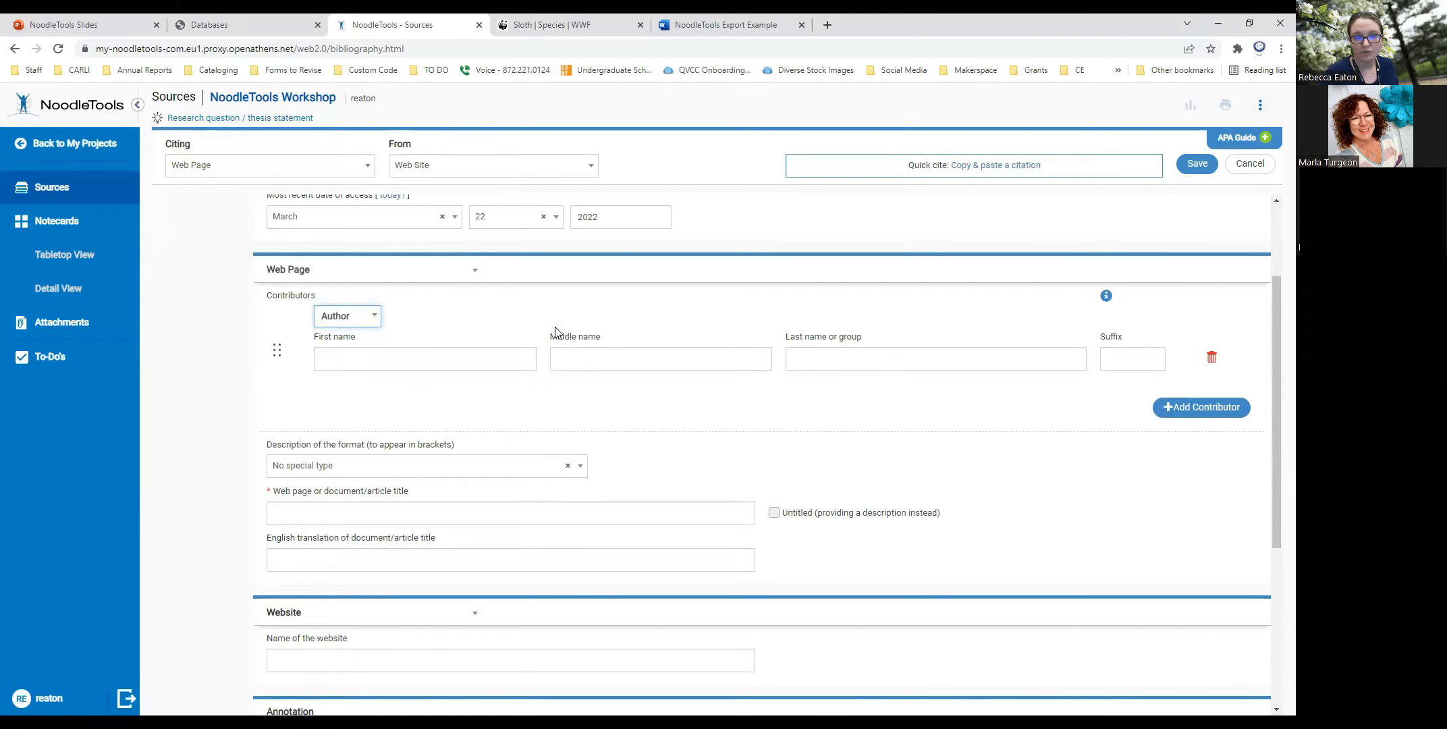
click(385, 357)
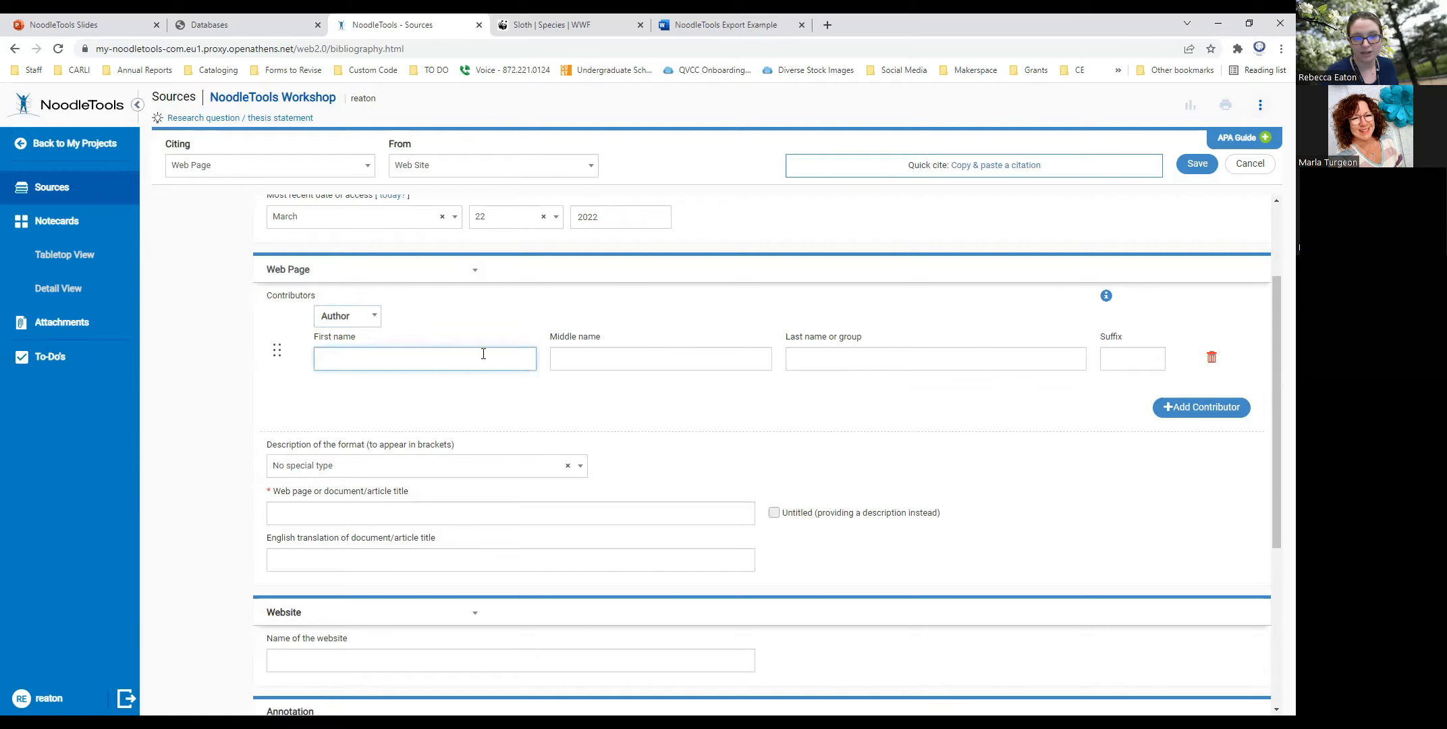
click(867, 355)
drag(875, 337, 842, 344)
click(833, 360)
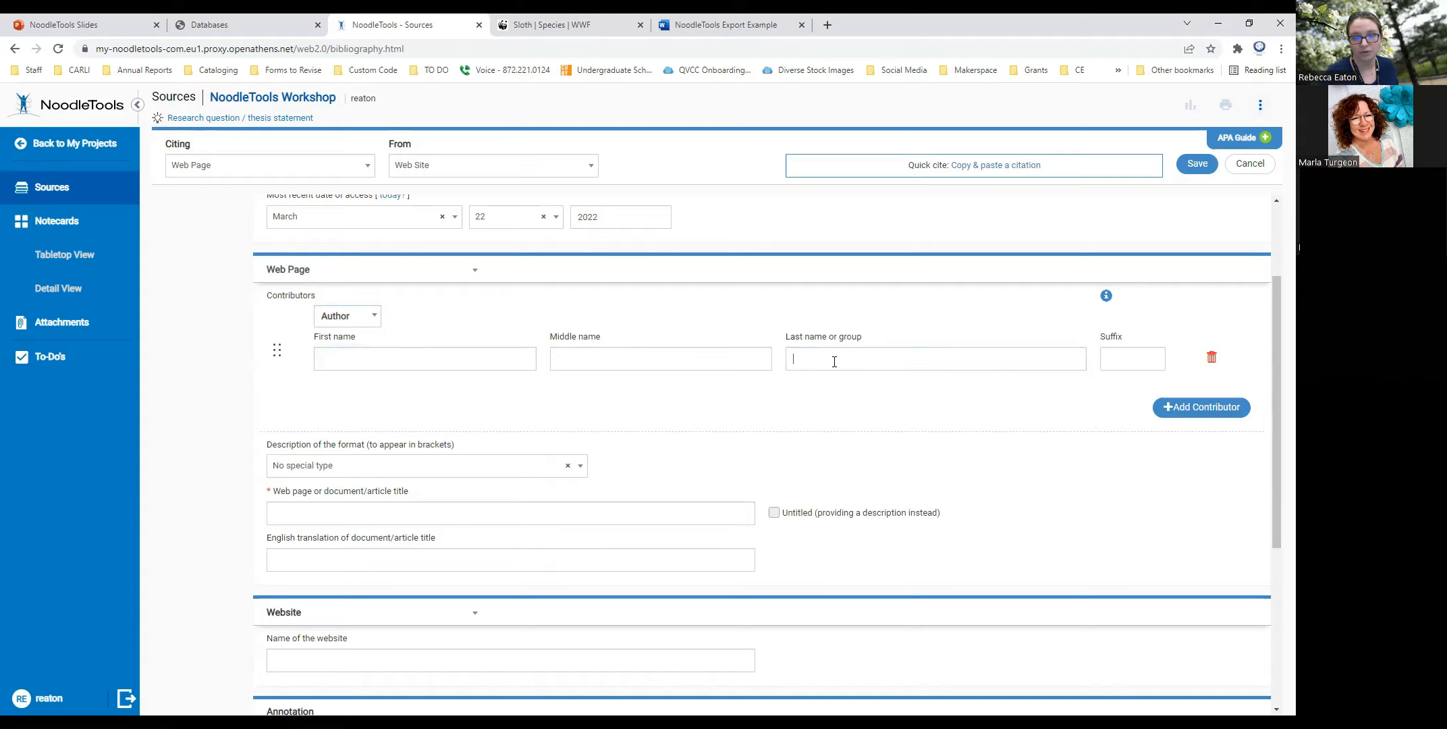
text(Wor)
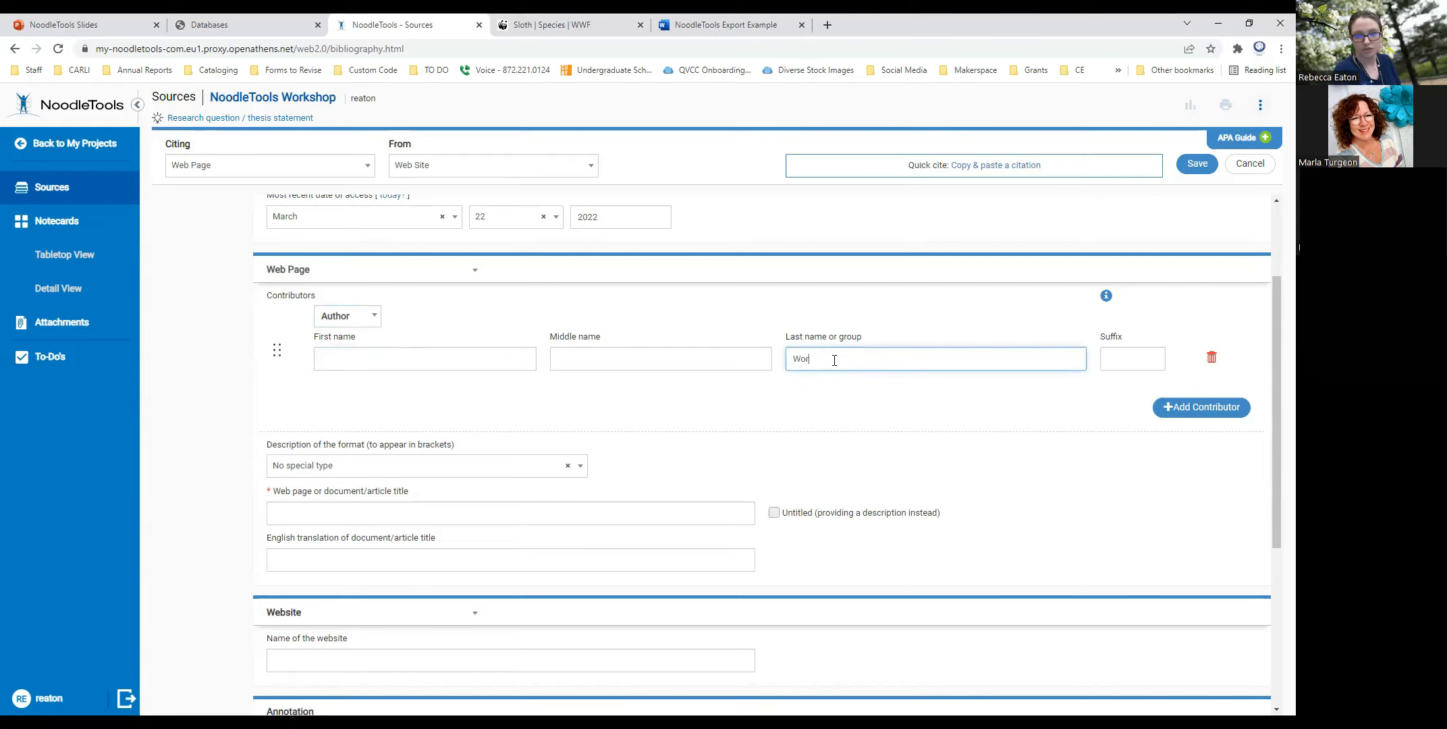
text(ld Wil)
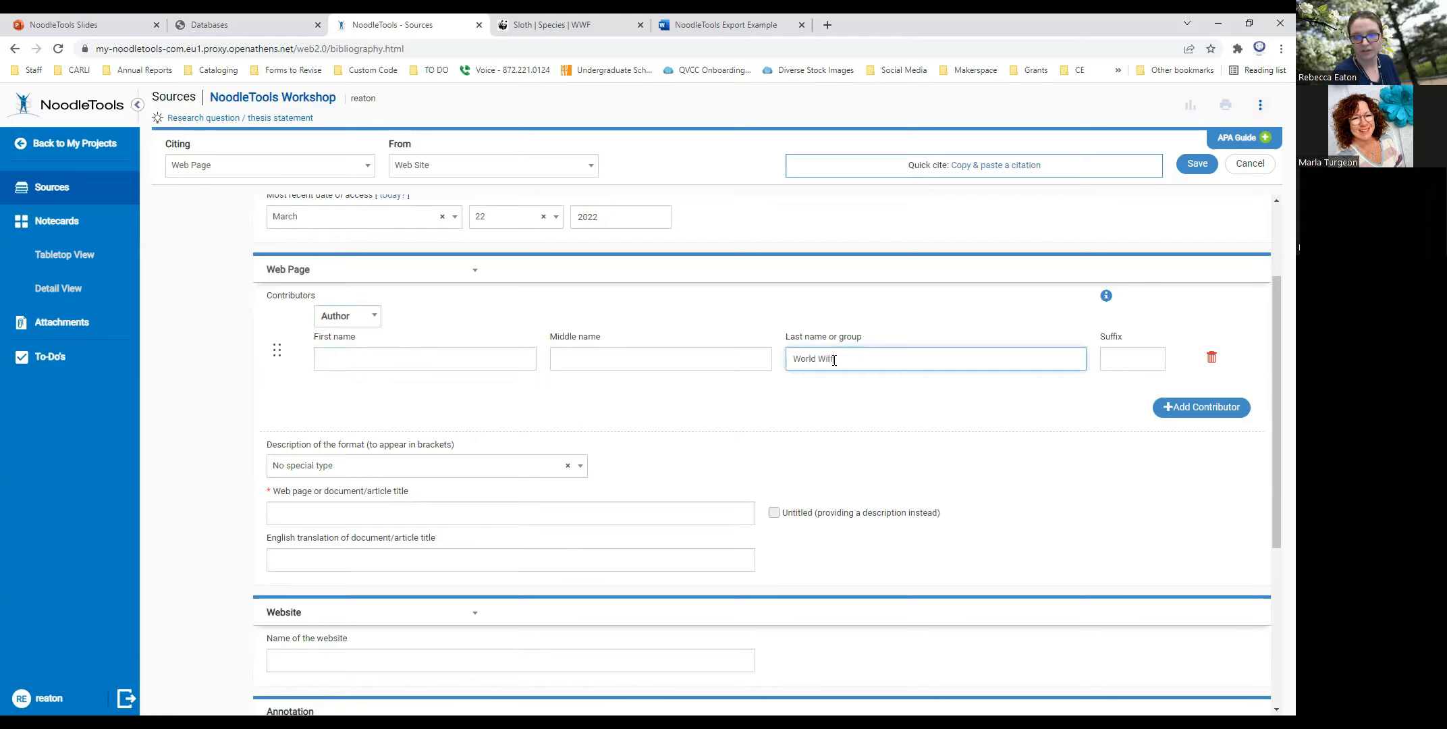
text(dlife Fund)
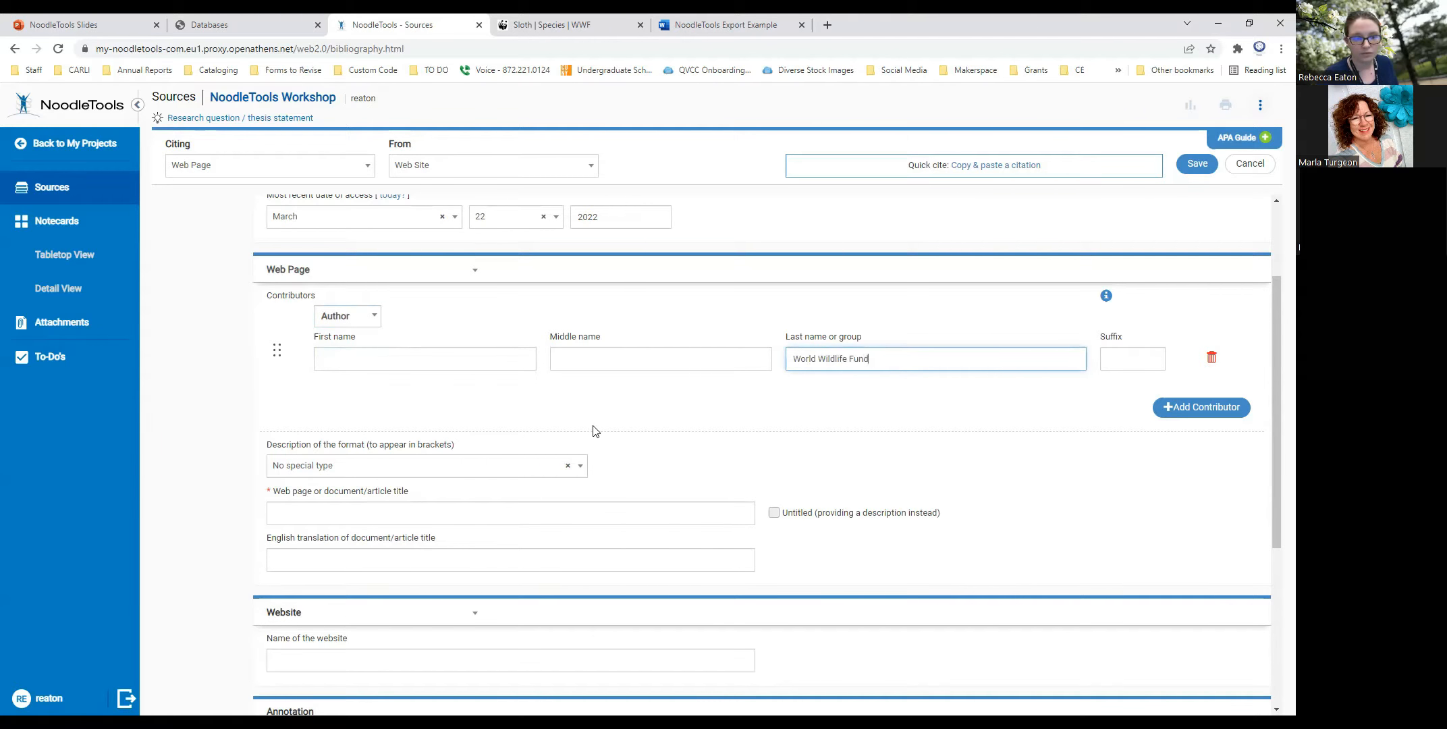
- Review the format description choices for the web page and keep No special type
scroll(607, 430, down, 2)
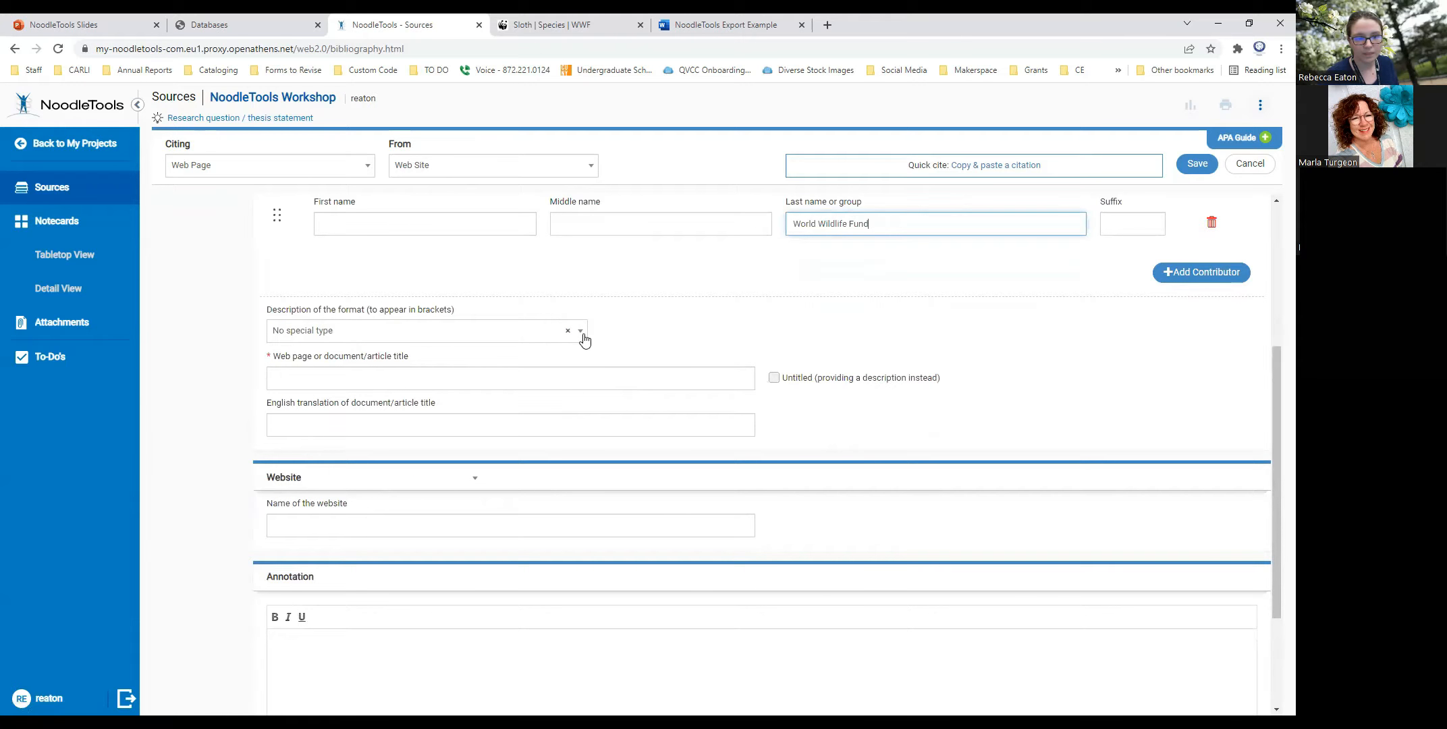
click(583, 334)
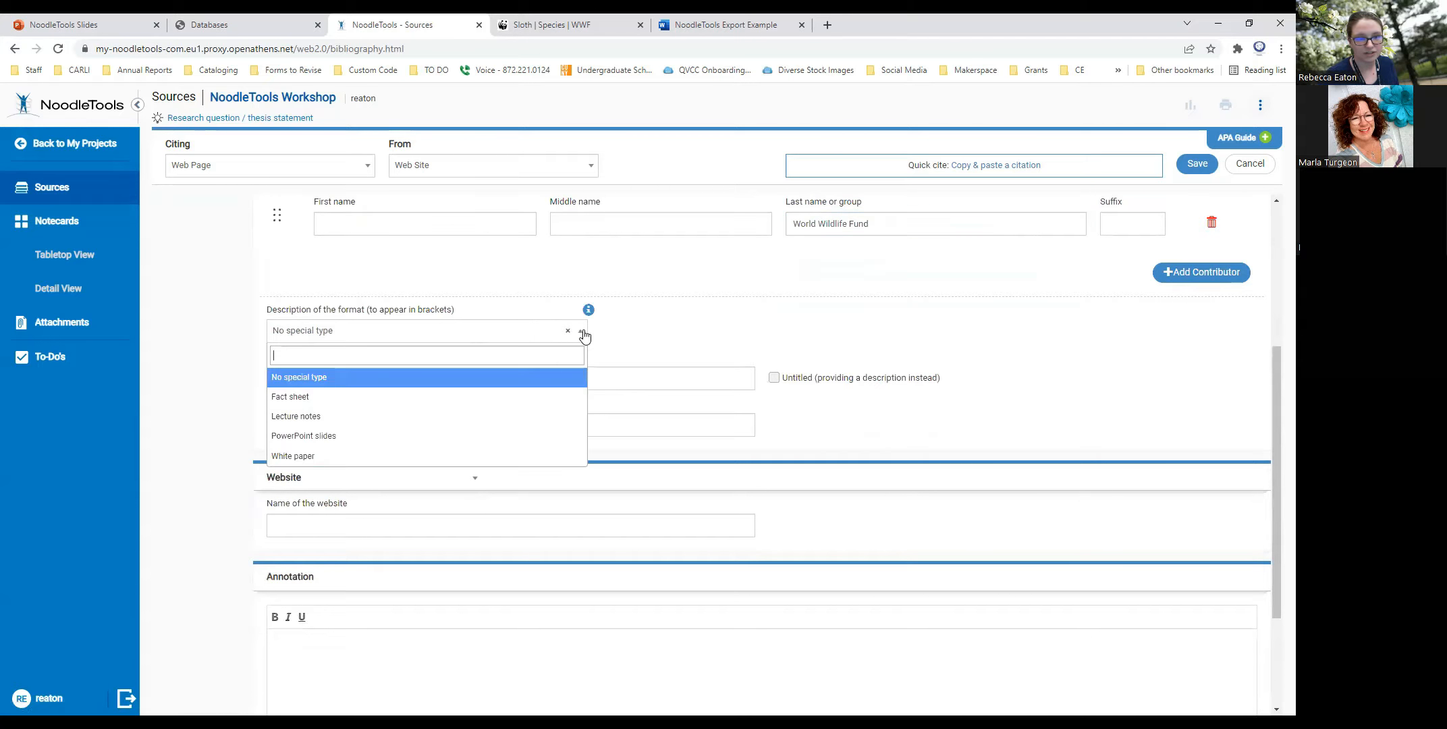
click(654, 353)
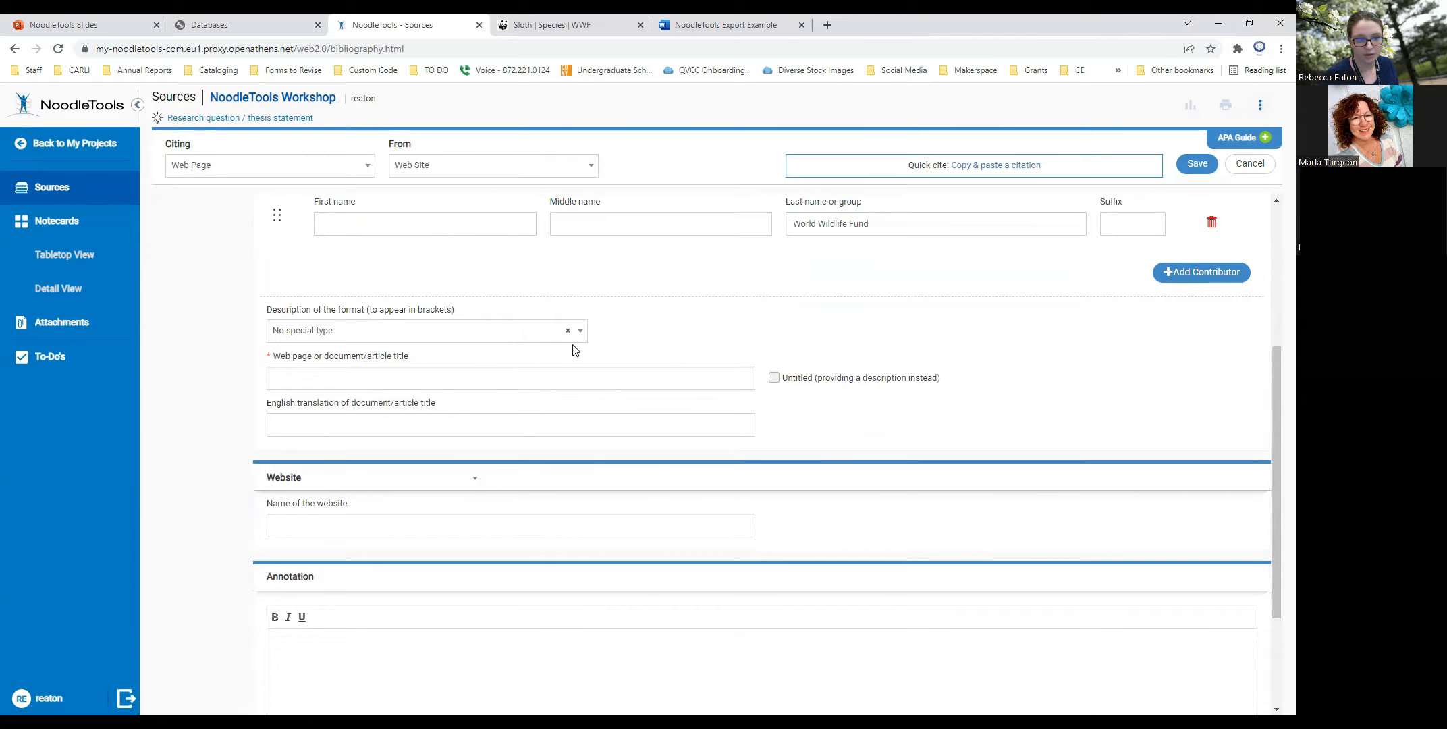
- Check the WWF sloth page for its title and enter Sloth as the citation's web page title
click(383, 382)
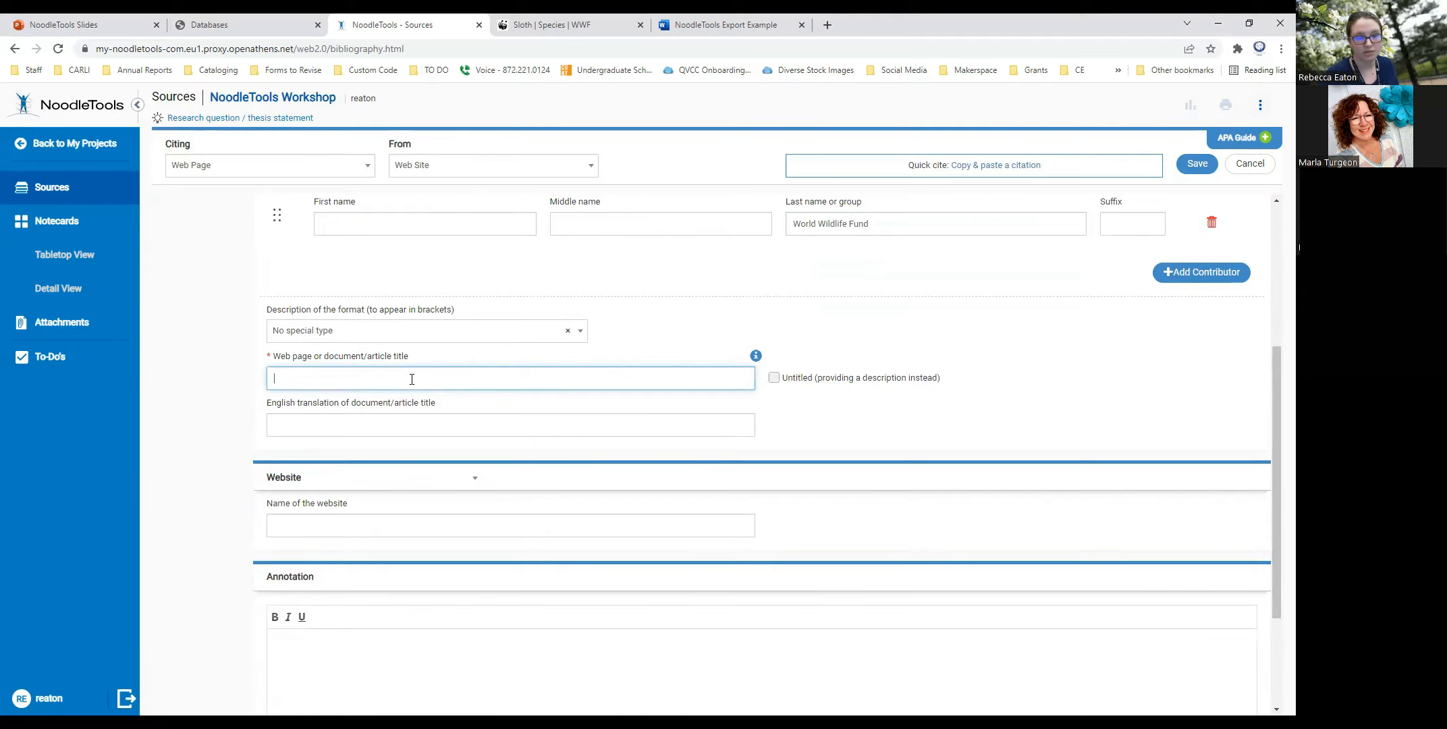
click(517, 31)
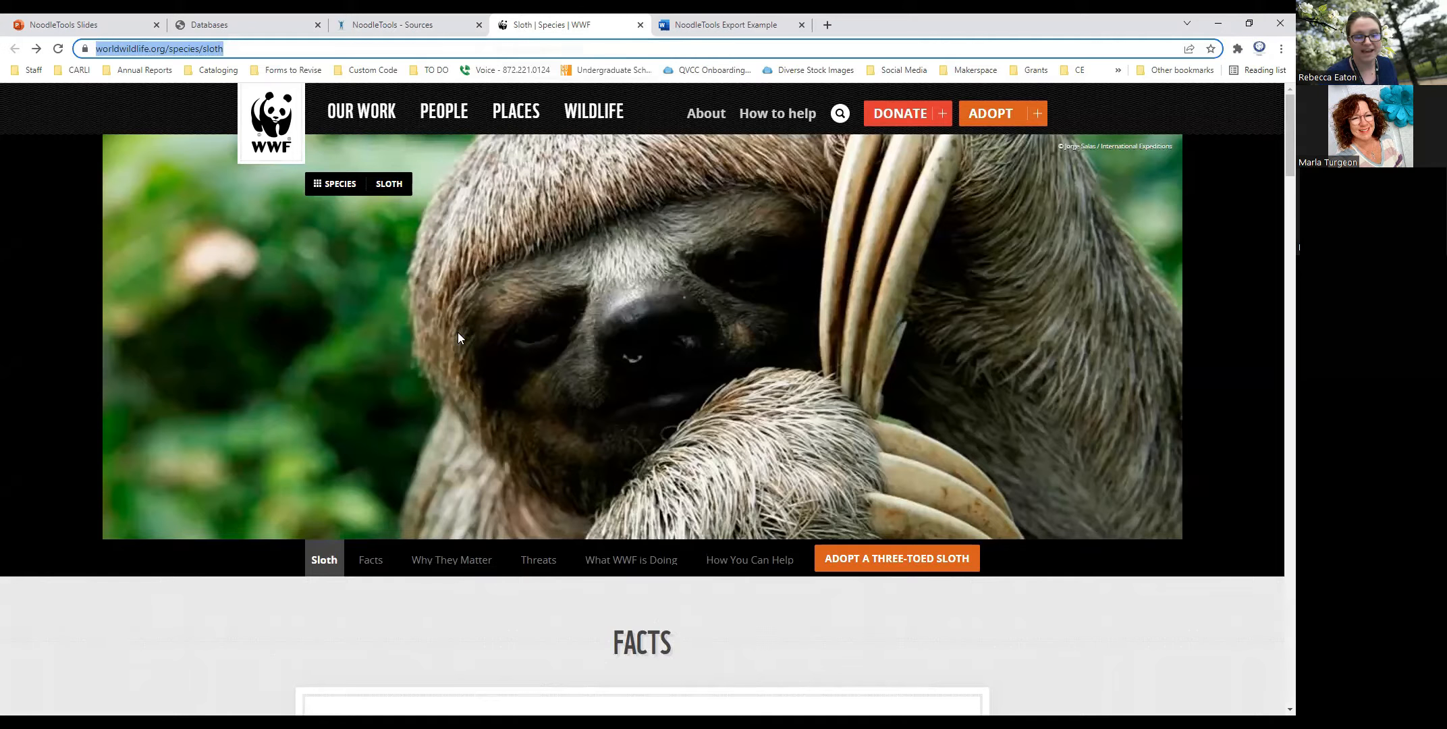
scroll(446, 459, down, 4)
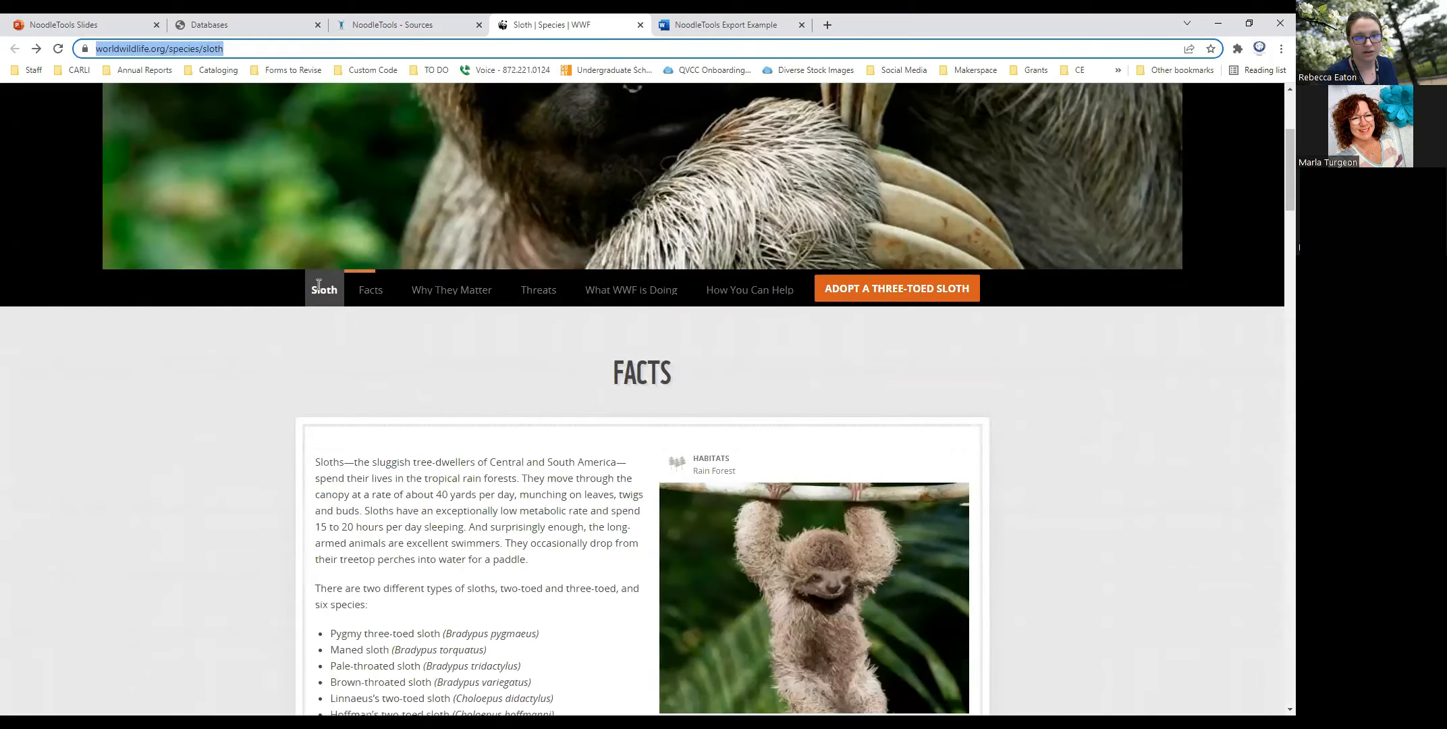
drag(312, 287, 337, 296)
click(405, 390)
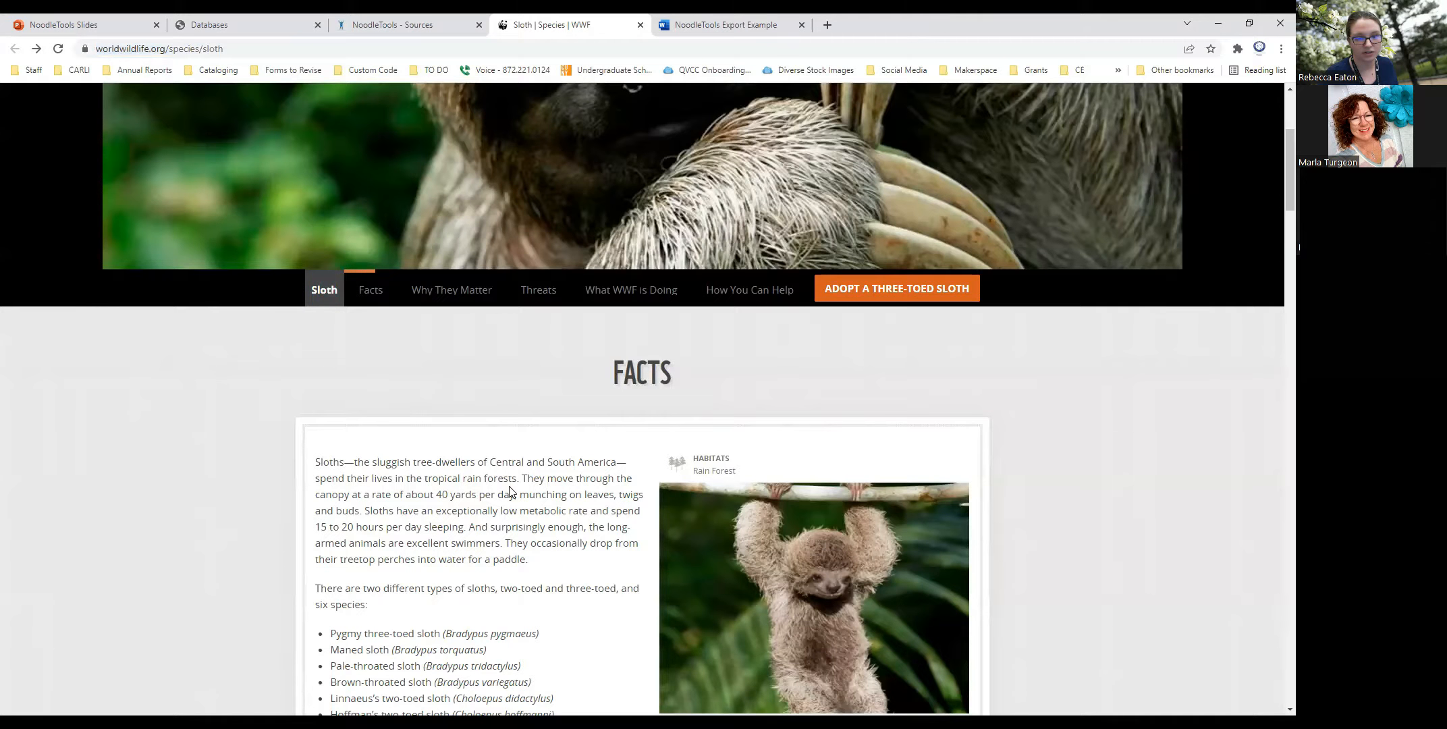
scroll(502, 475, up, 1)
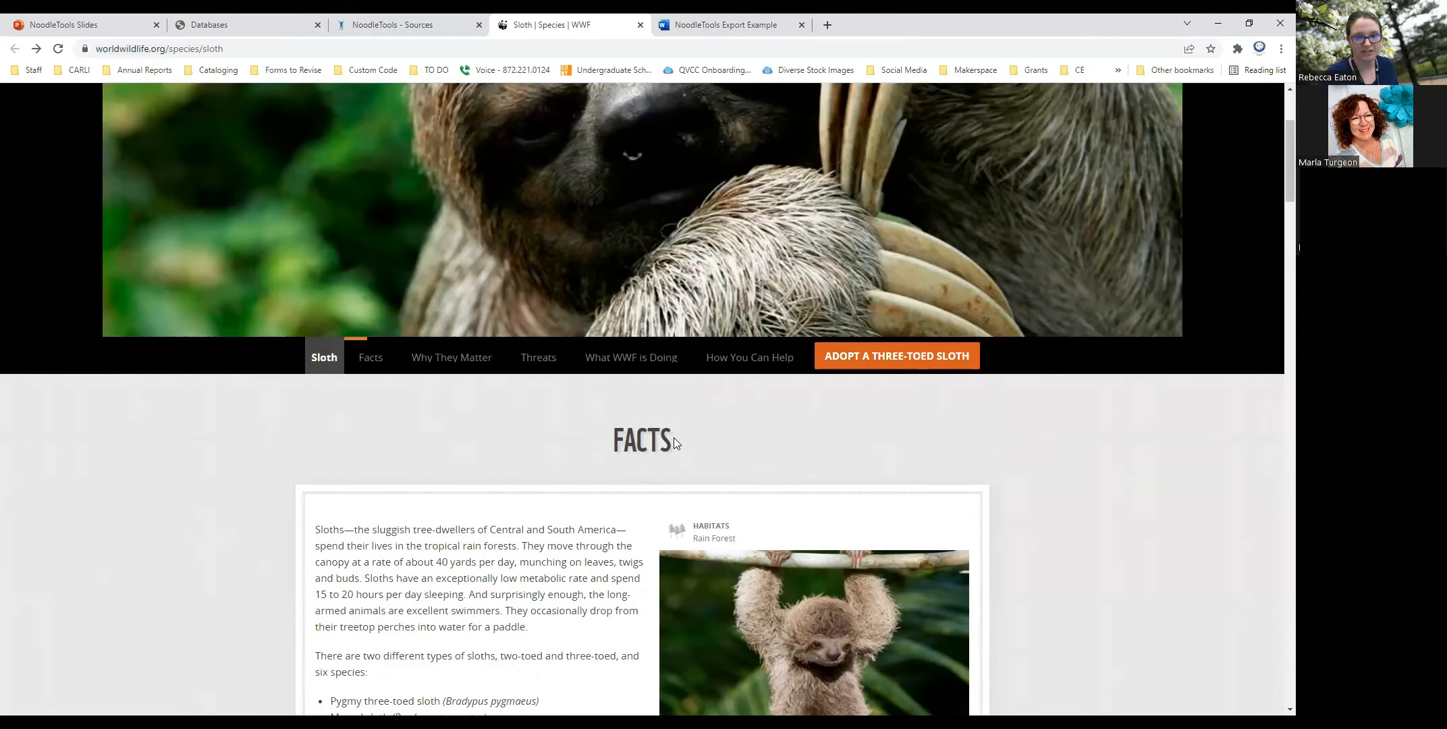
drag(674, 439, 615, 444)
click(627, 482)
click(392, 25)
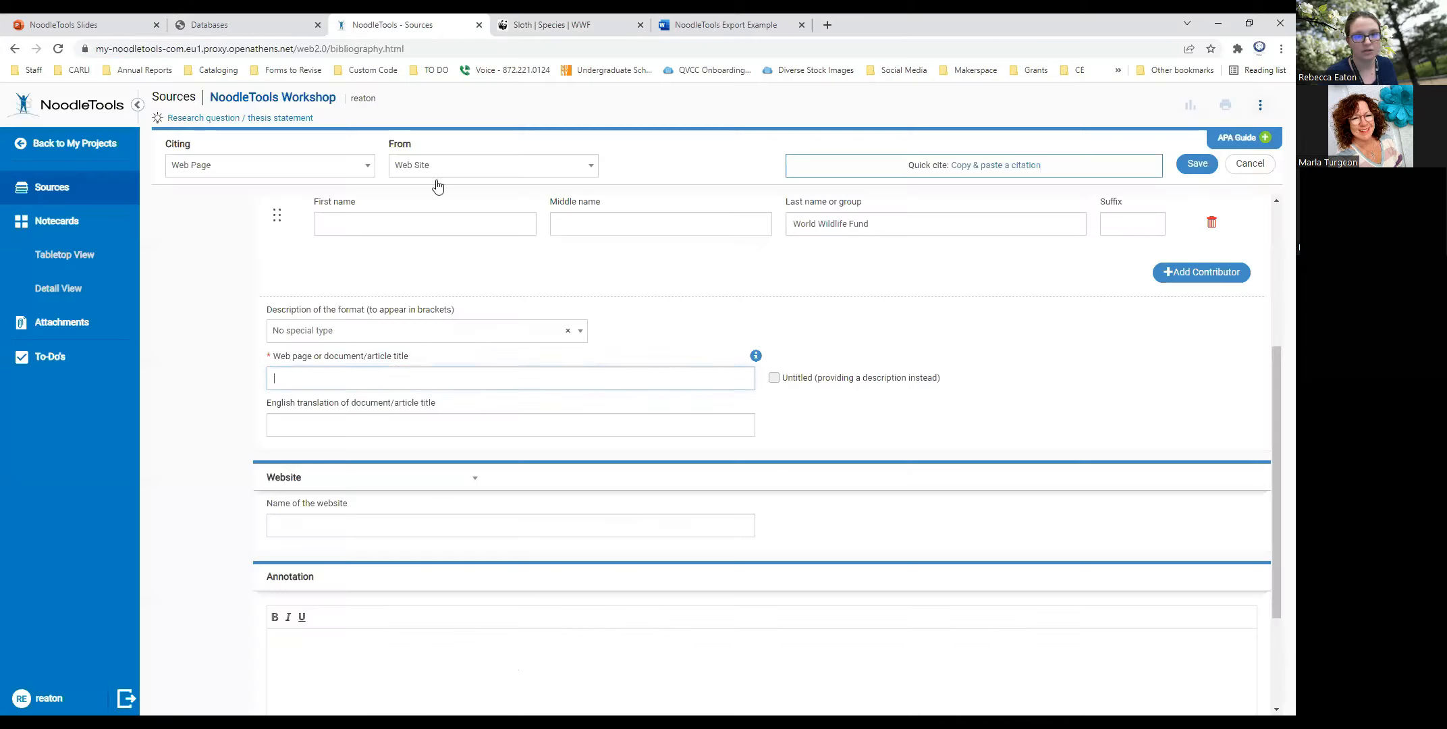
text(Sloth)
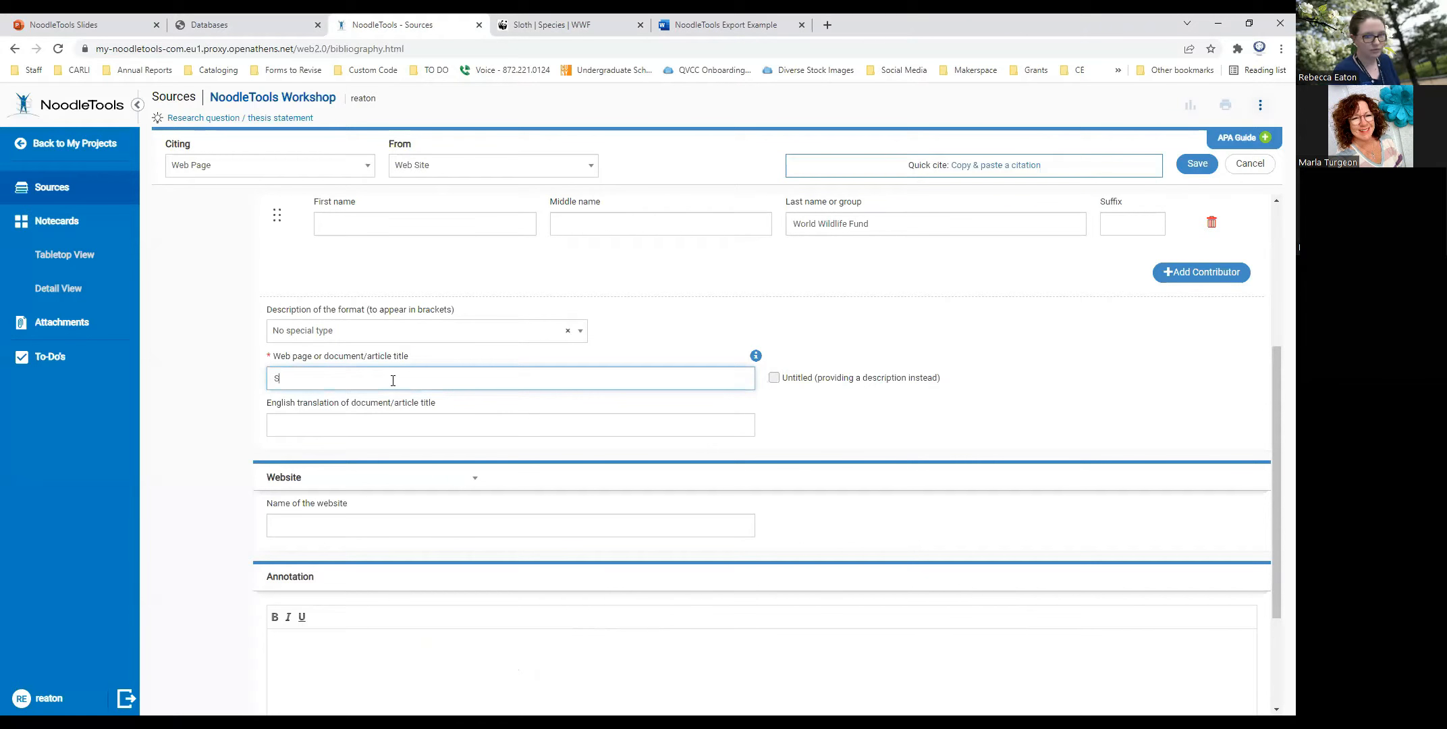
click(400, 424)
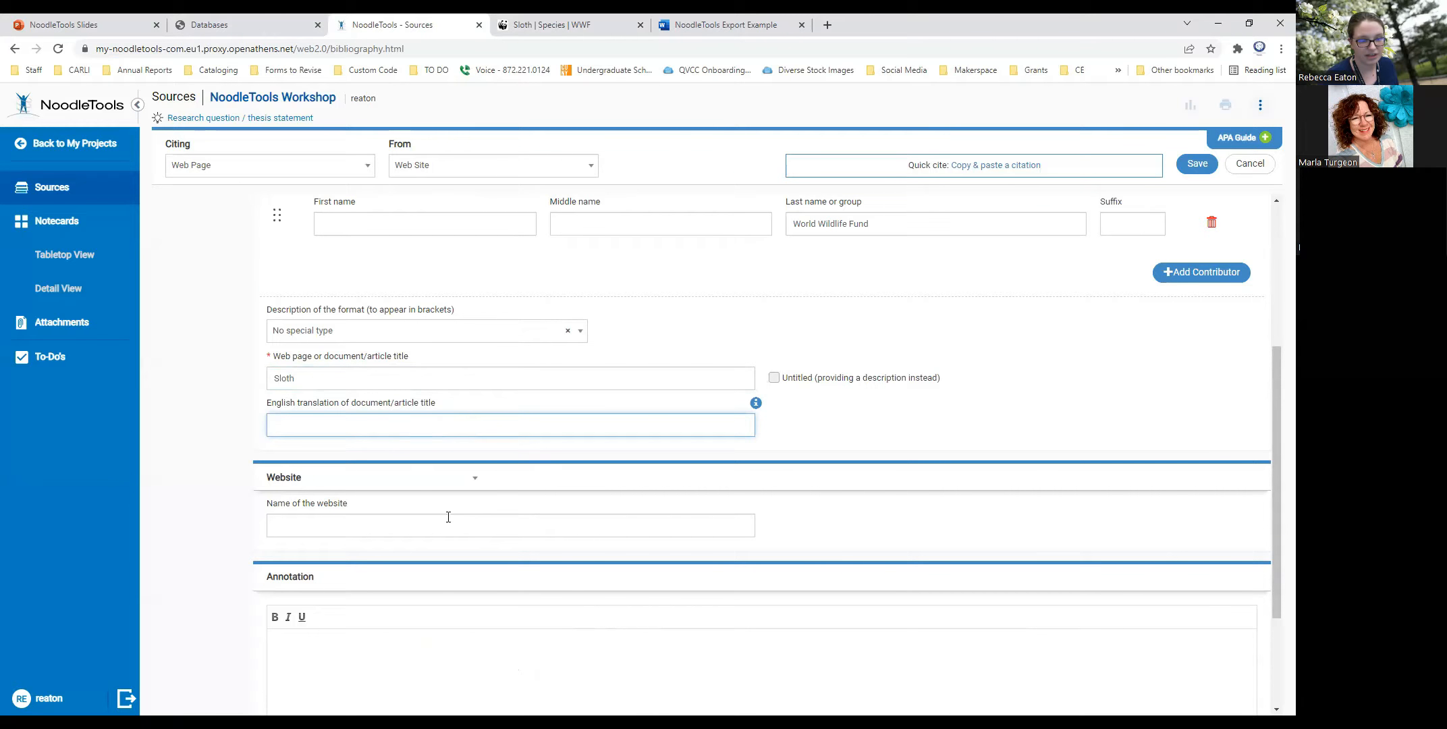
- Enter World Wildlife Fund as the name of the website in the citation
click(390, 525)
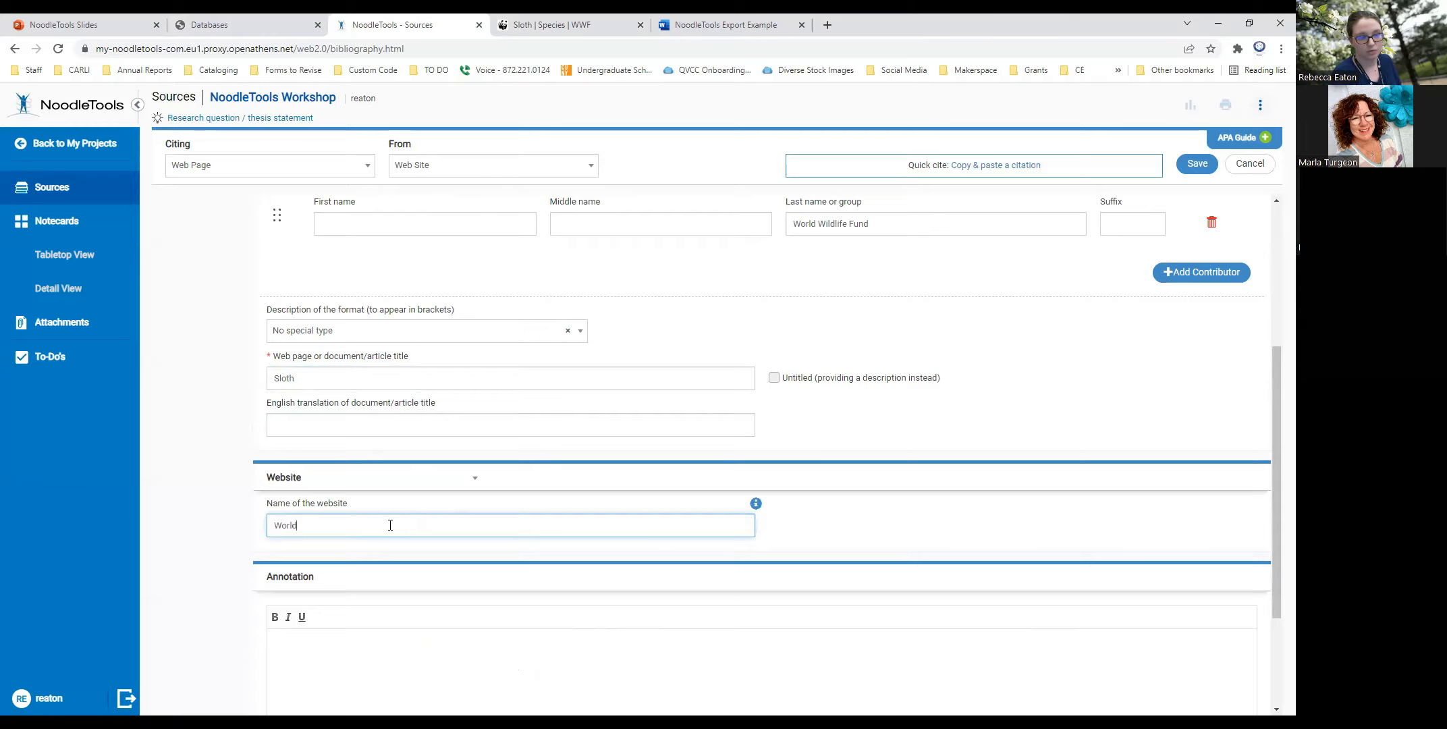
text(World Wildlife Author)
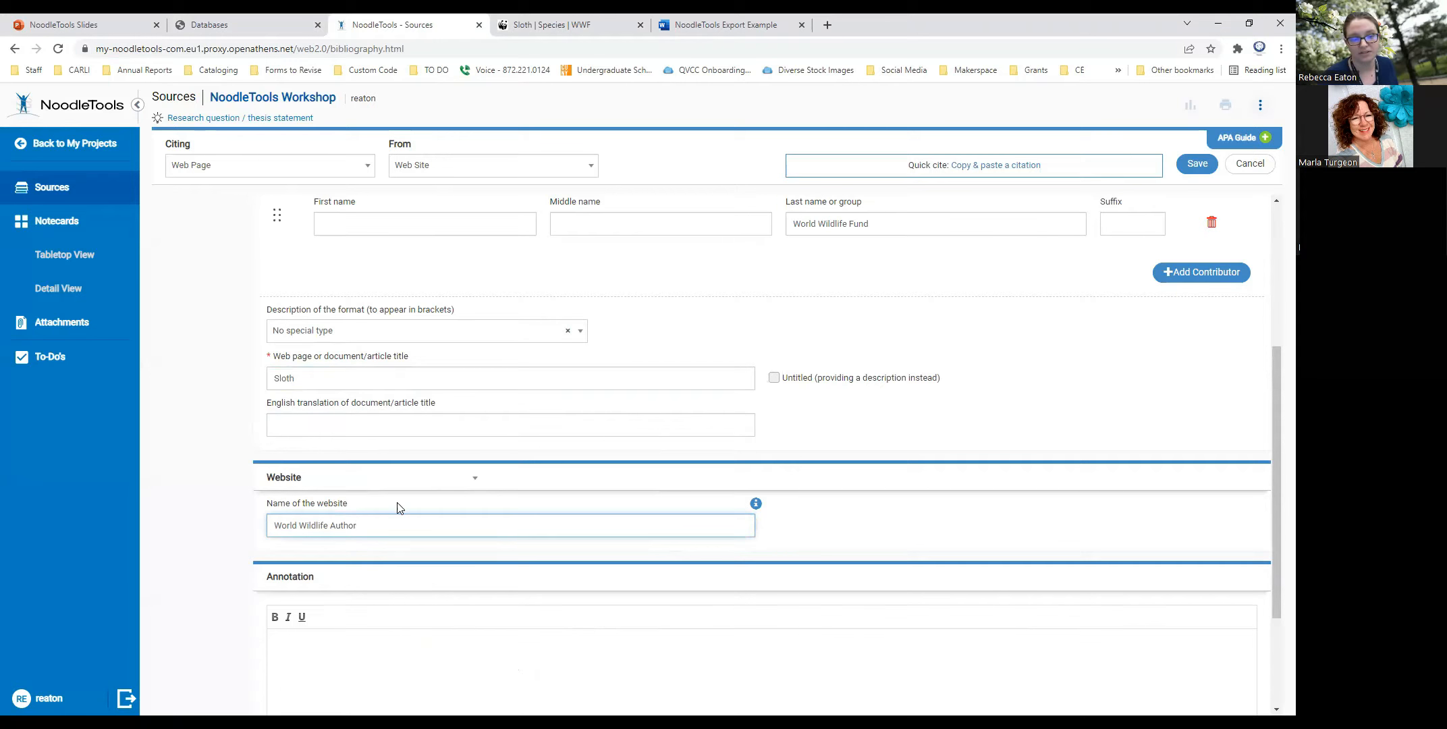
drag(378, 522, 326, 522)
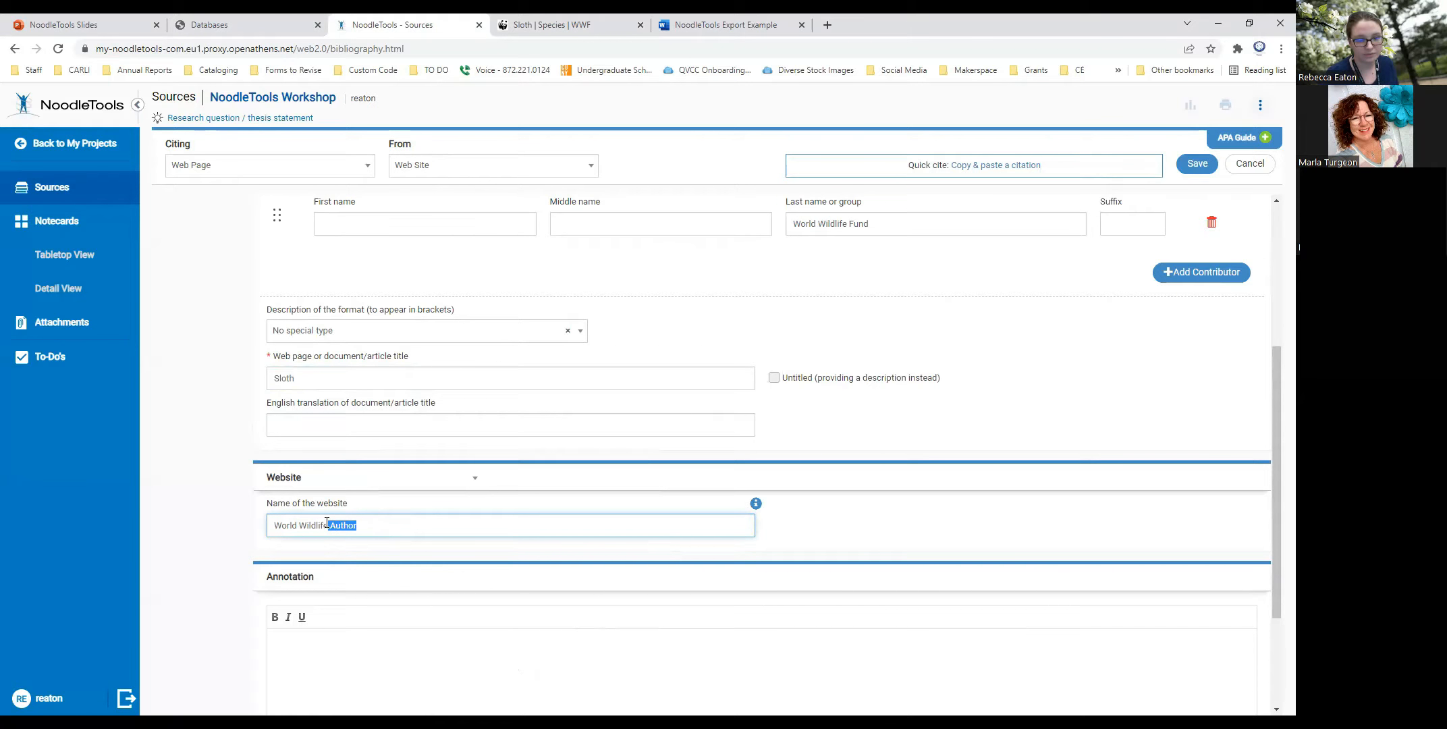
text(Fund)
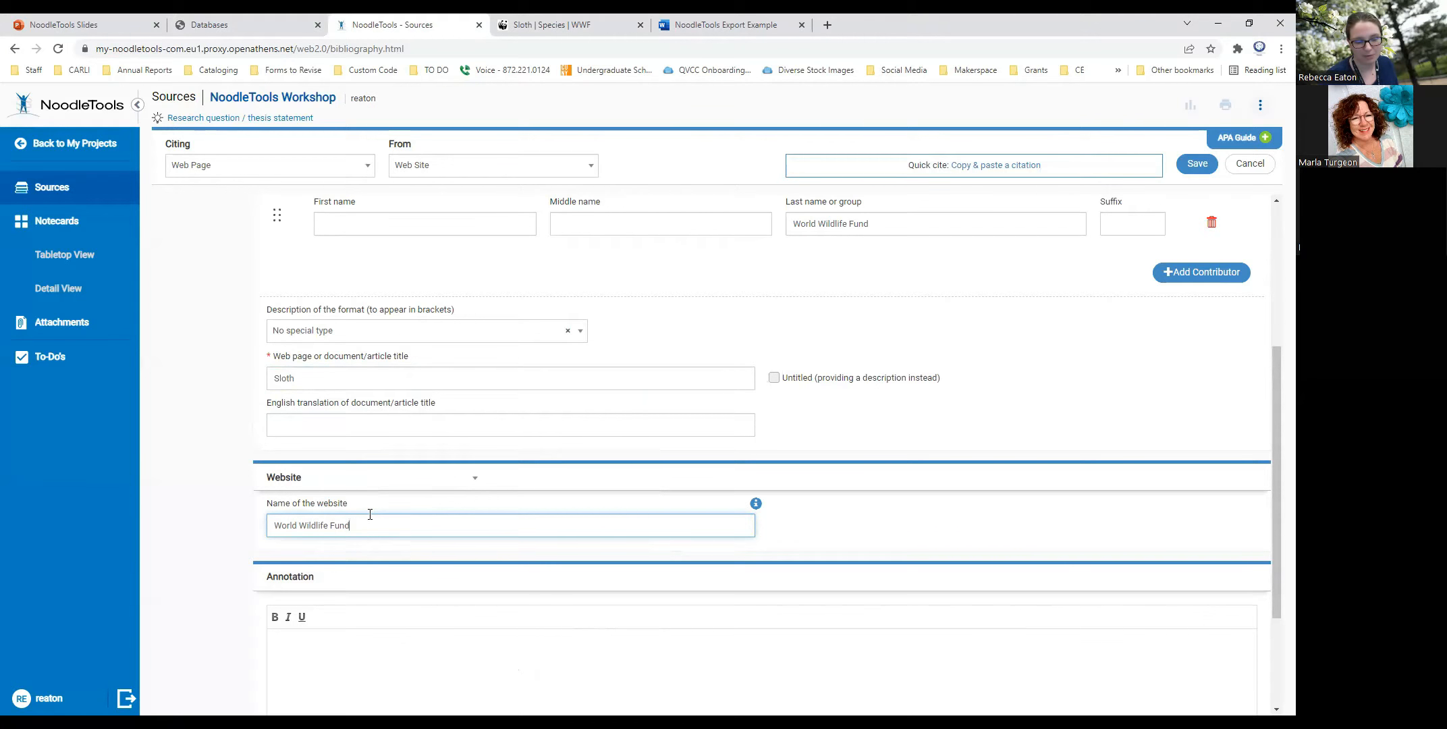
drag(352, 521, 290, 516)
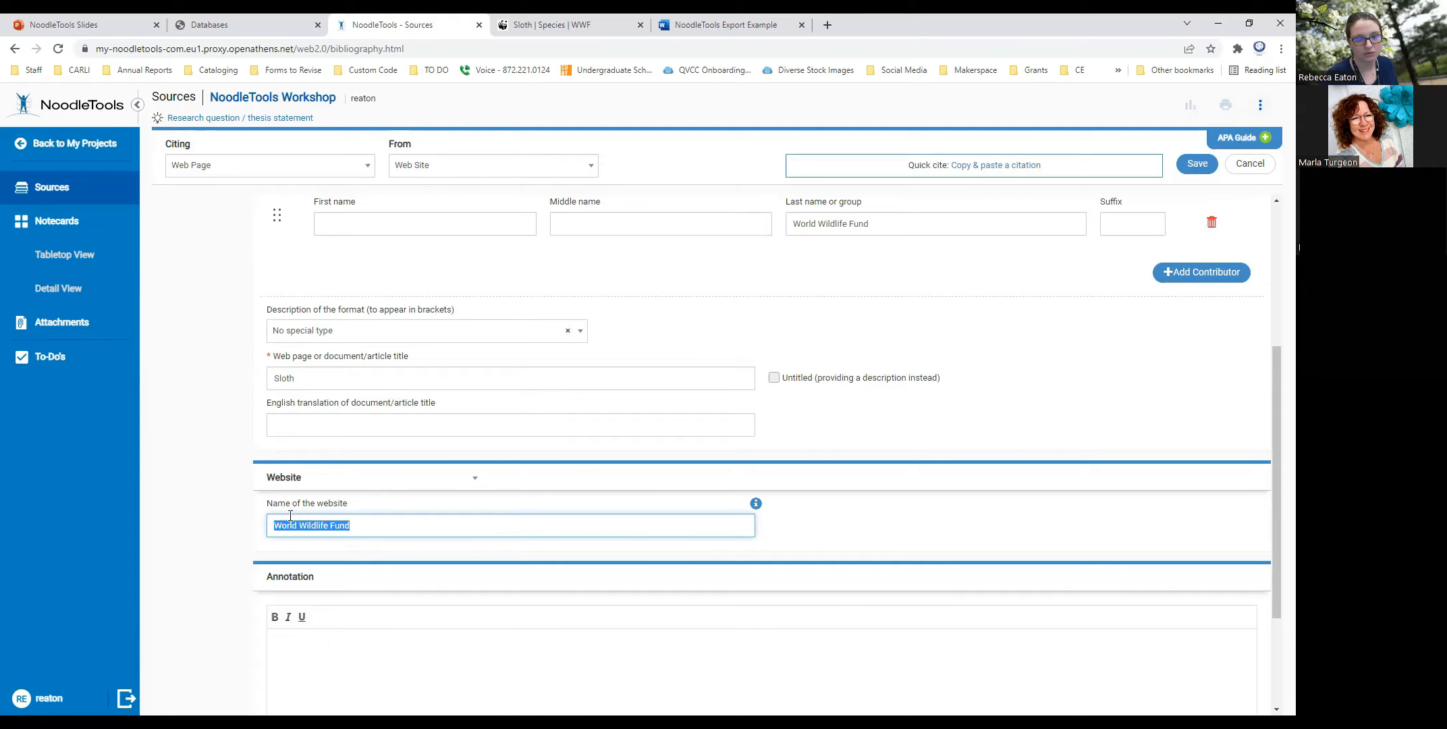
click(791, 534)
- Look over the annotation area and the completed fields, leaving the annotation empty, and save the web page citation to the source list
scroll(789, 533, down, 3)
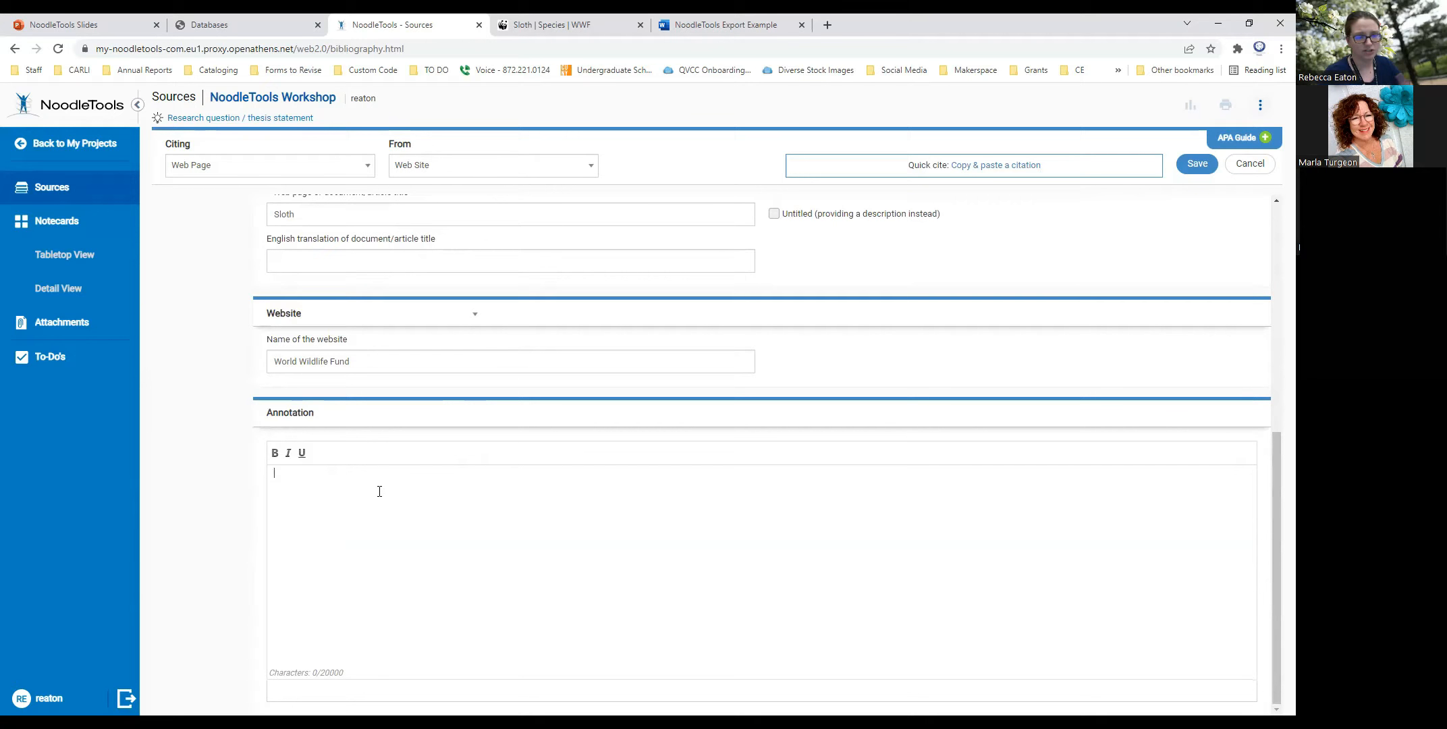
scroll(700, 464, up, 5)
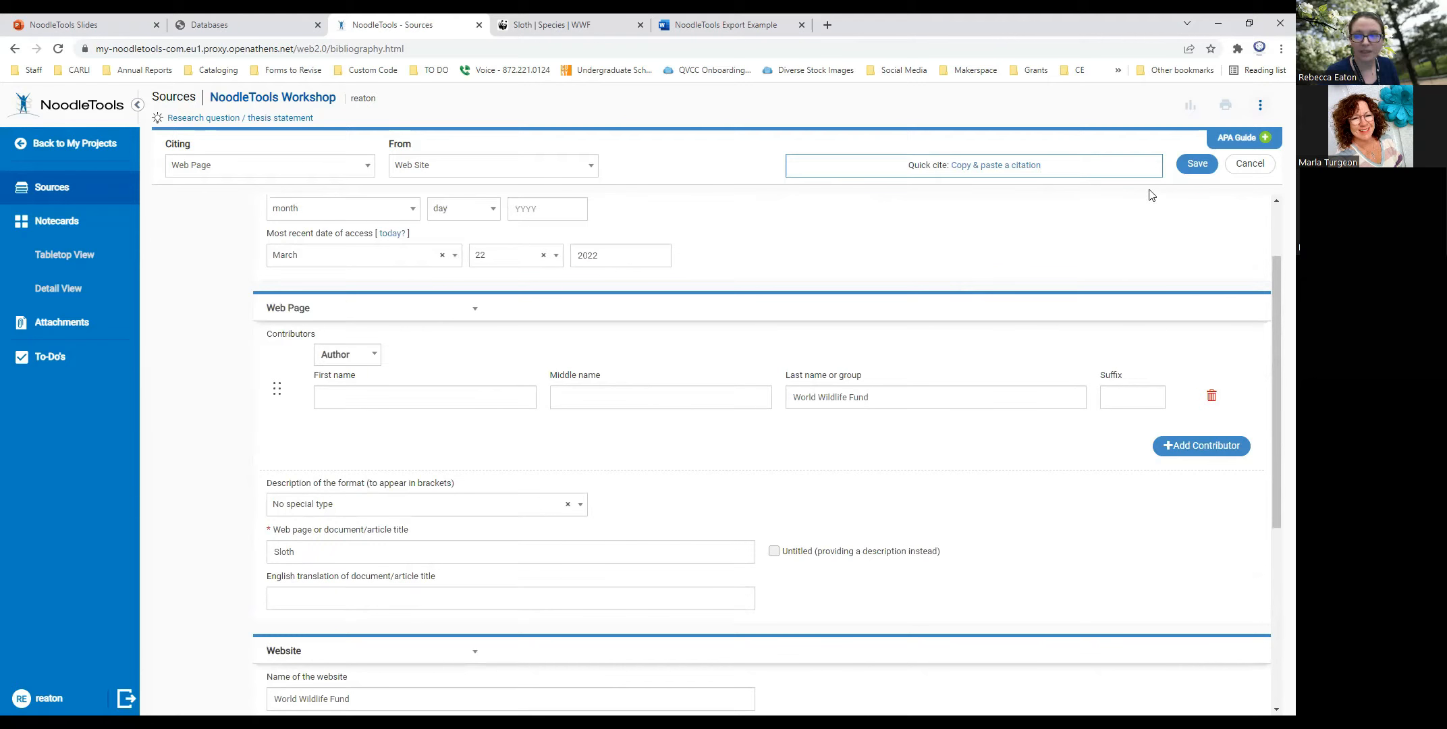
click(1193, 166)
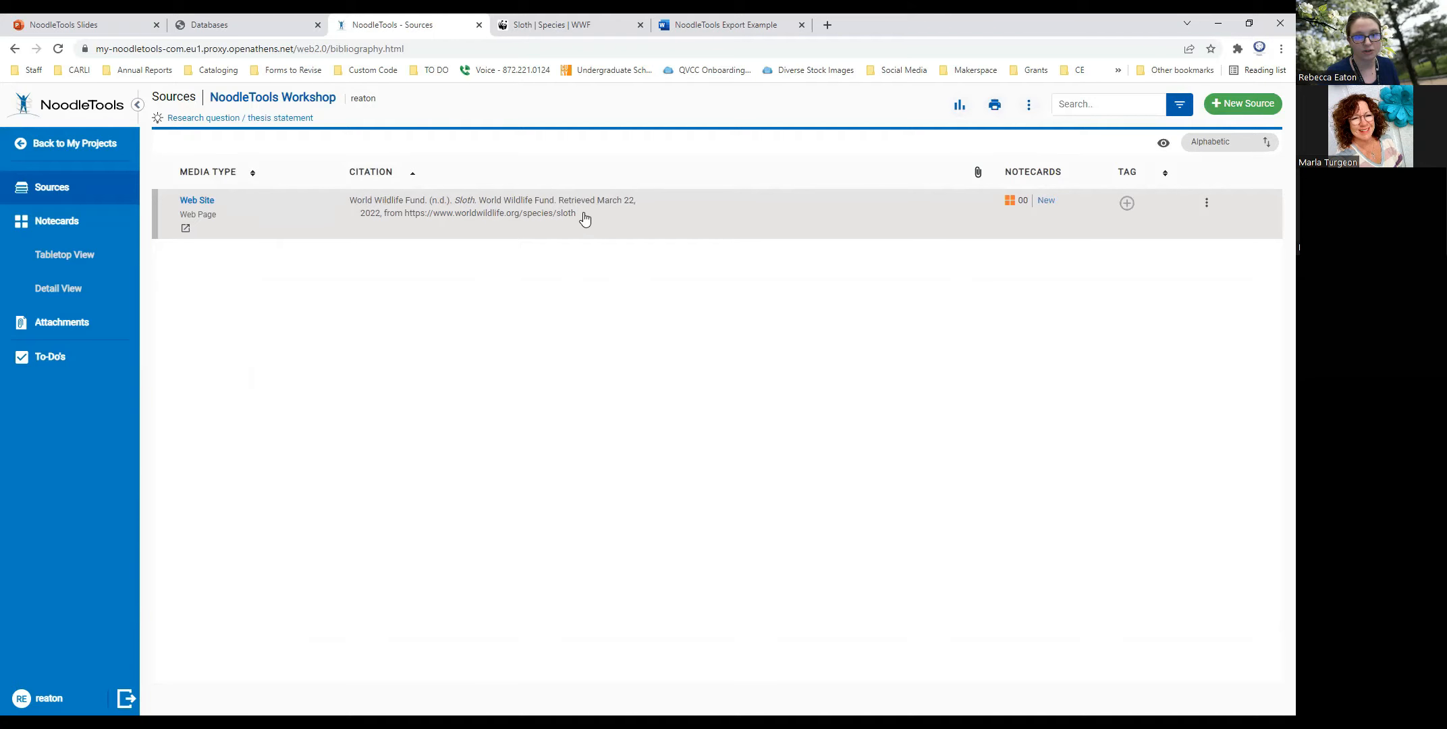
drag(584, 217, 341, 196)
click(472, 295)
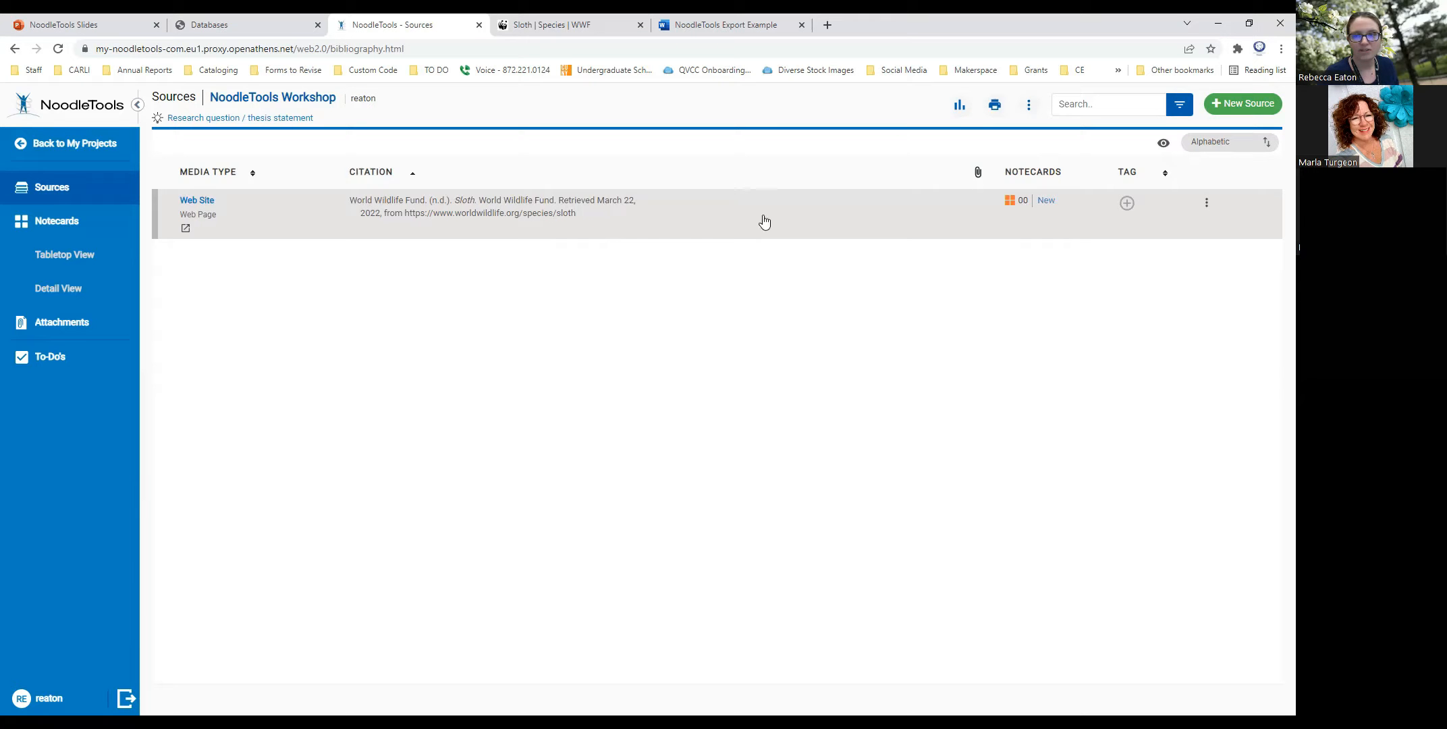
- Create a new source citation for a Book accessed in print or in-hand
click(1219, 101)
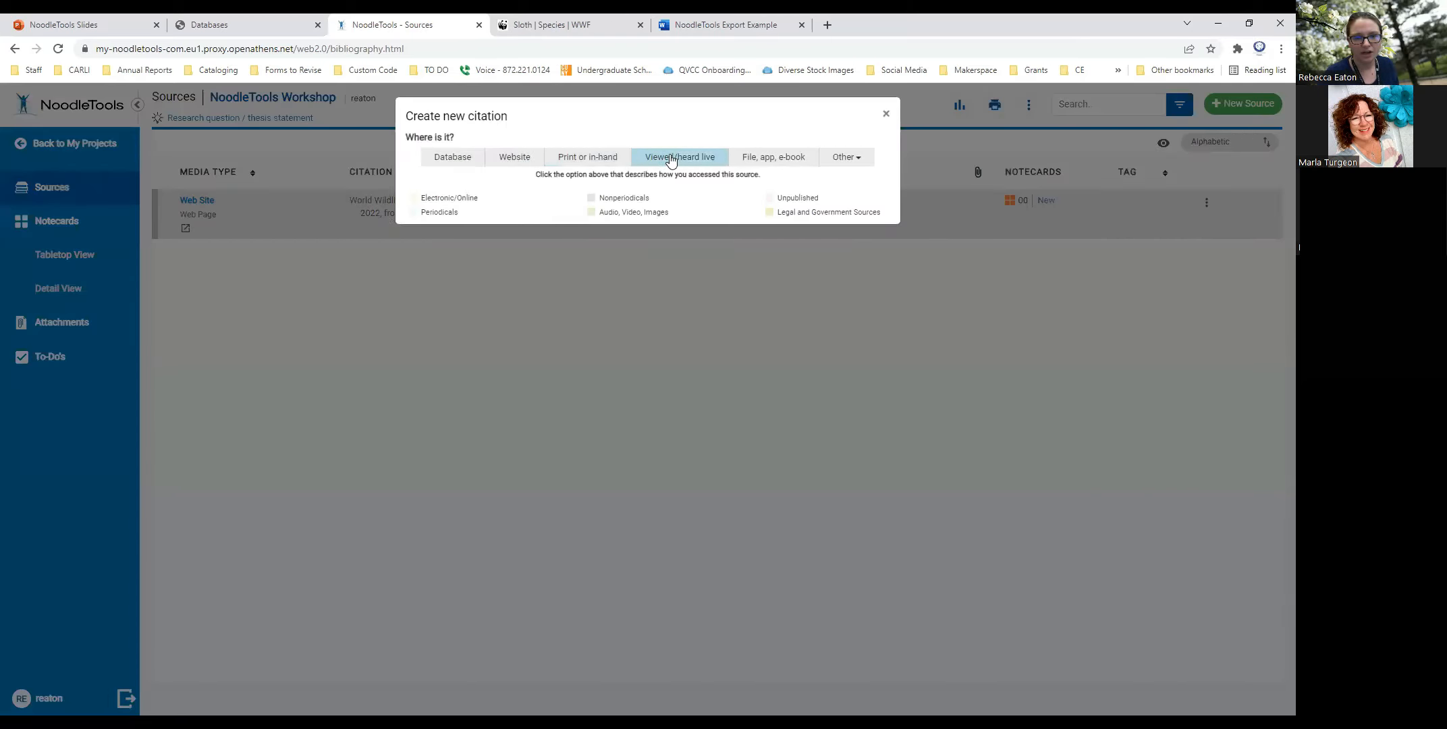
click(593, 158)
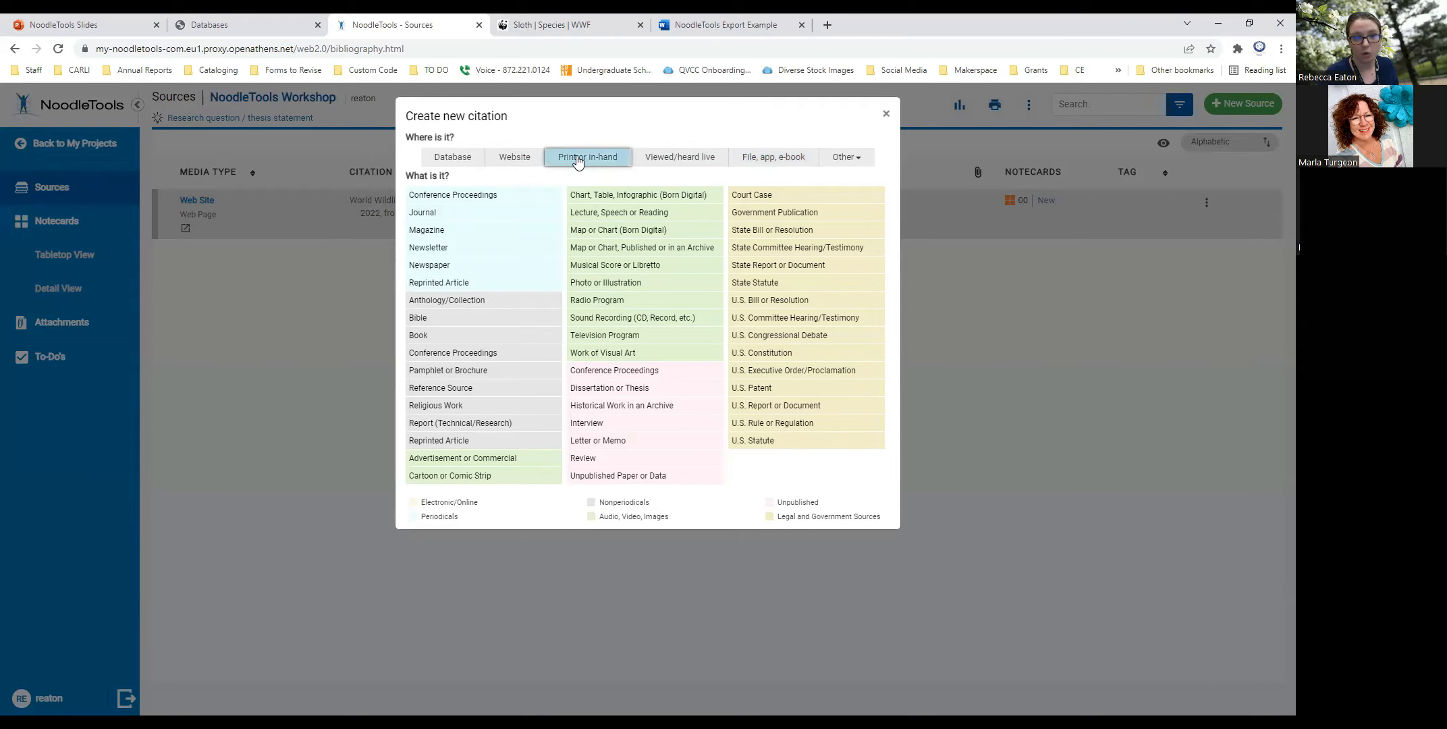
click(425, 341)
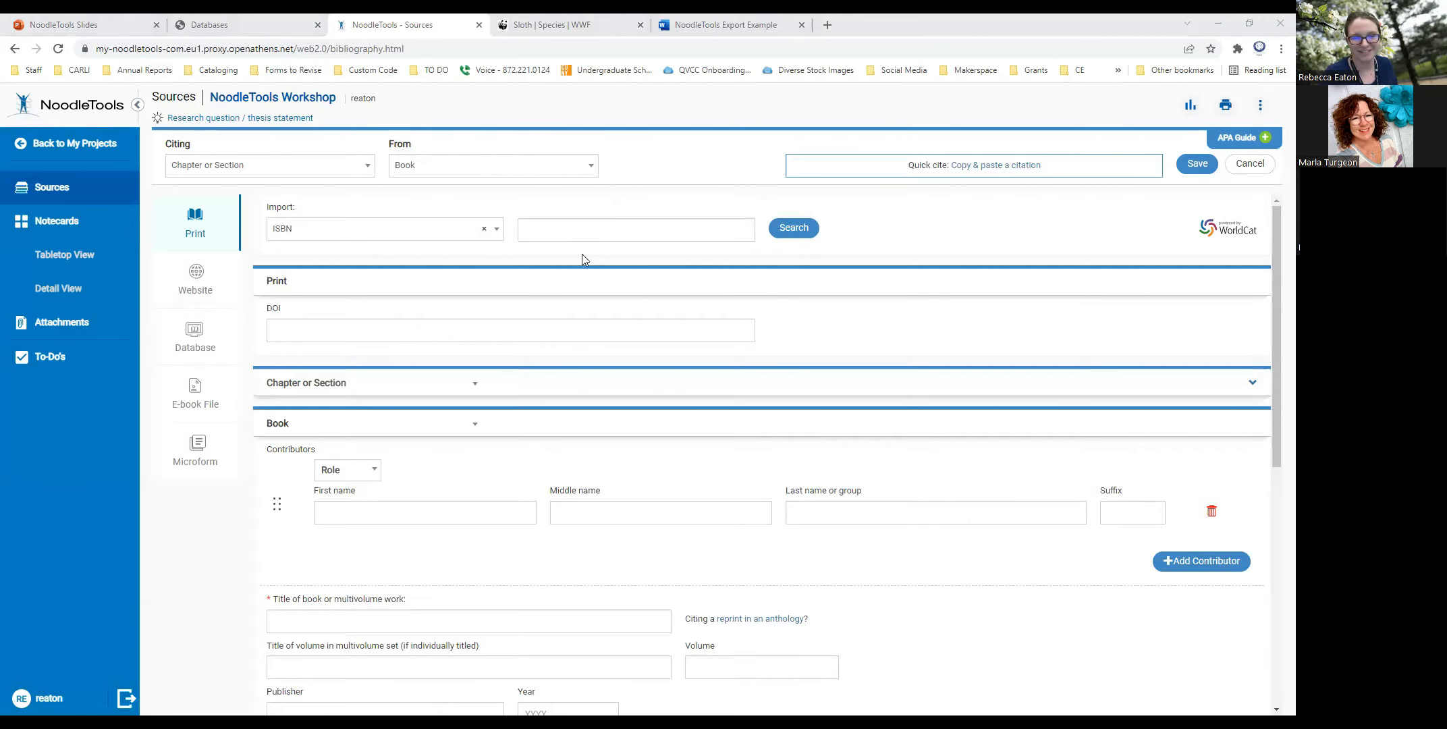
click(599, 229)
key(ctrl+v)
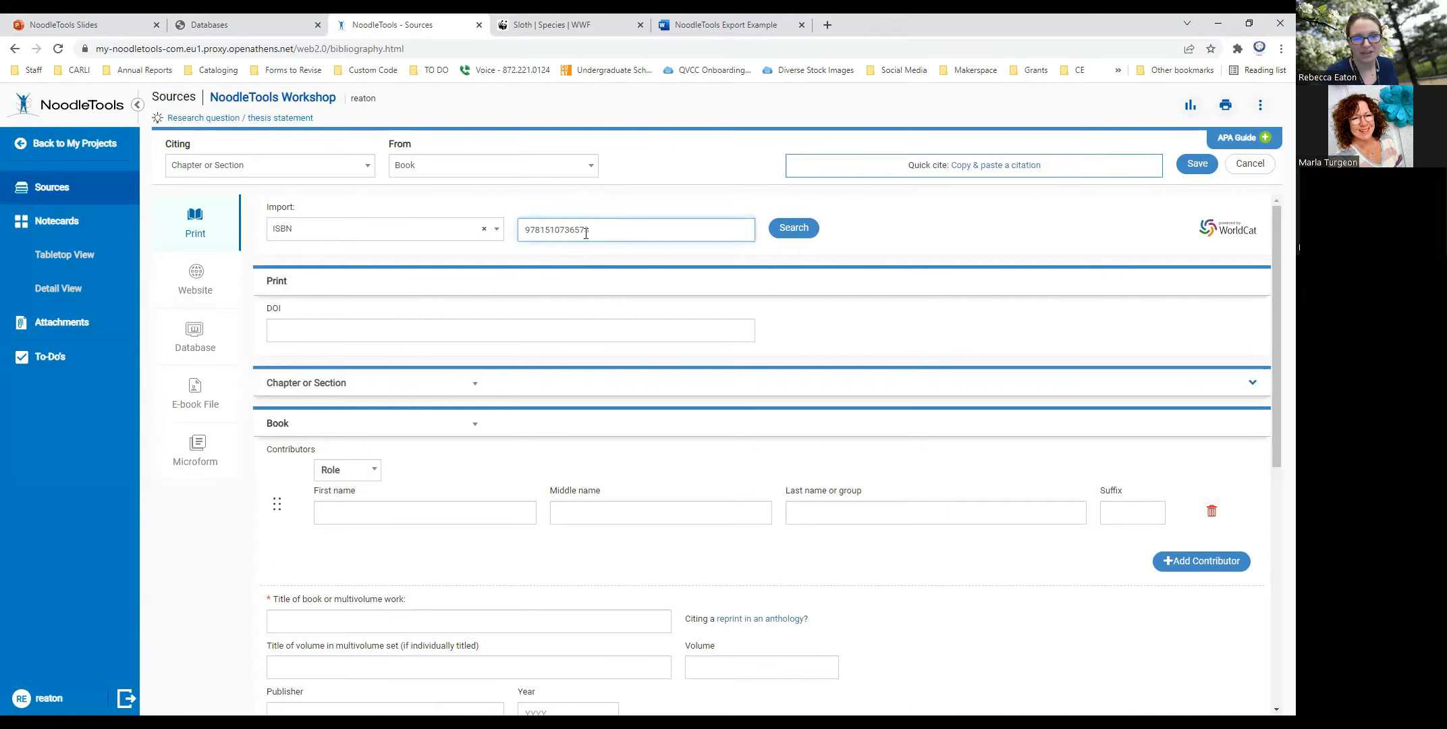
drag(297, 208, 268, 210)
click(676, 227)
click(801, 229)
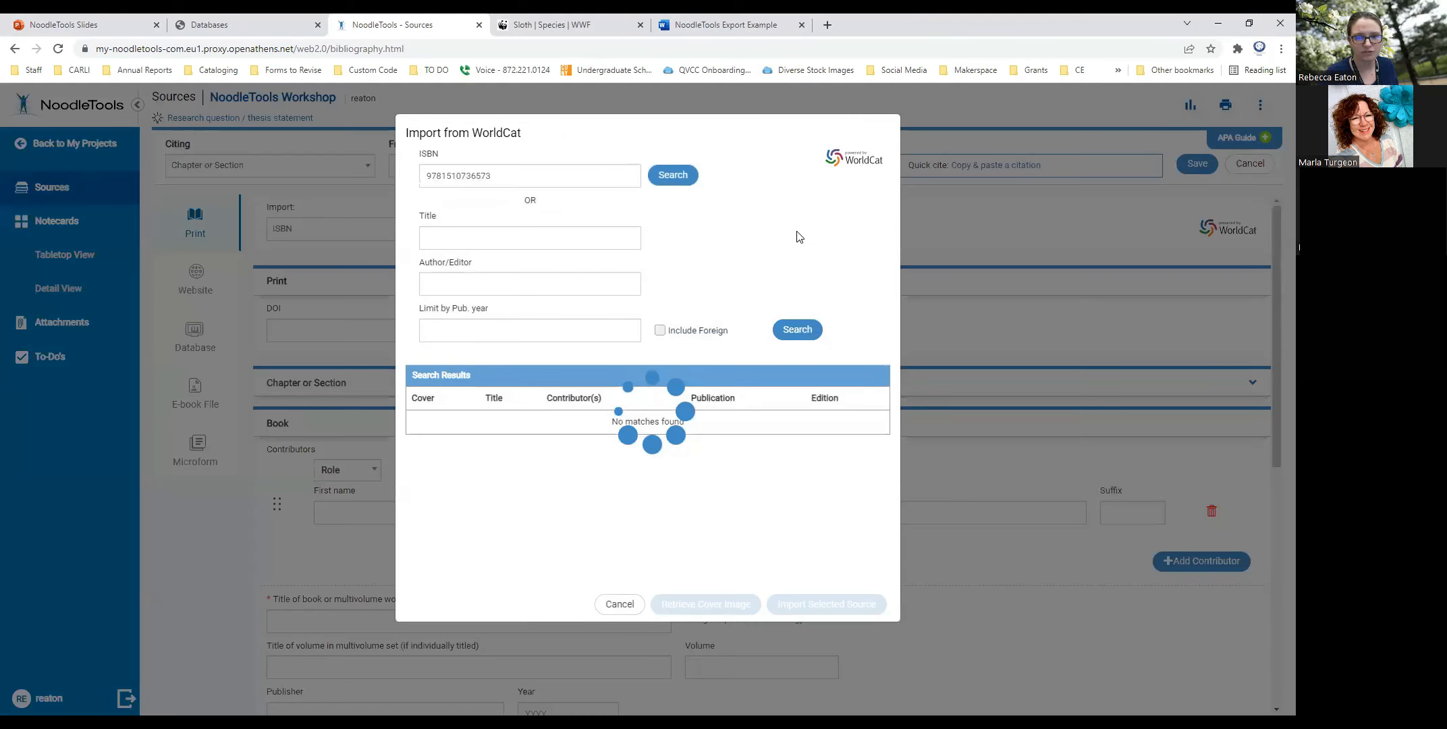
- Import the WorldCat record for Slothilda: Living the sloth life into the citation after checking its title, publisher and city
click(604, 444)
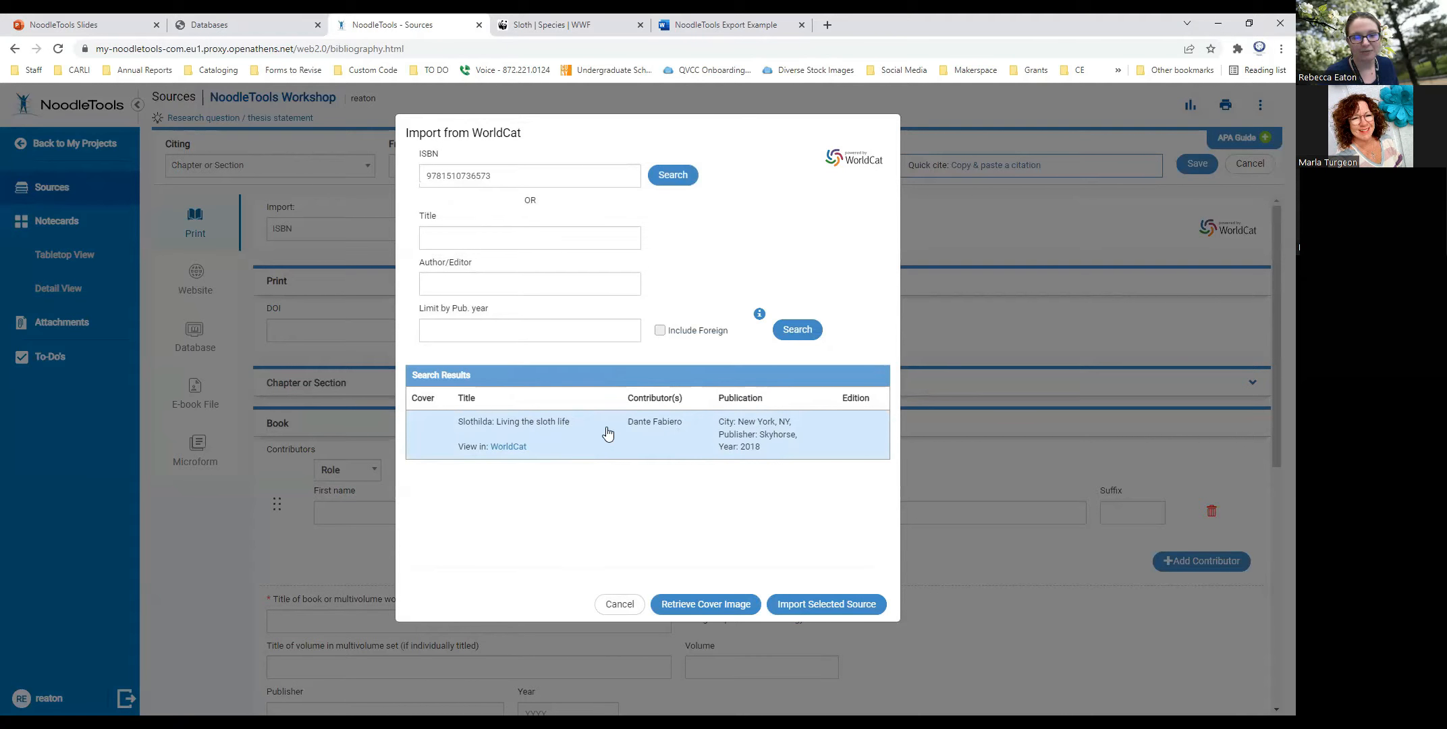
click(815, 607)
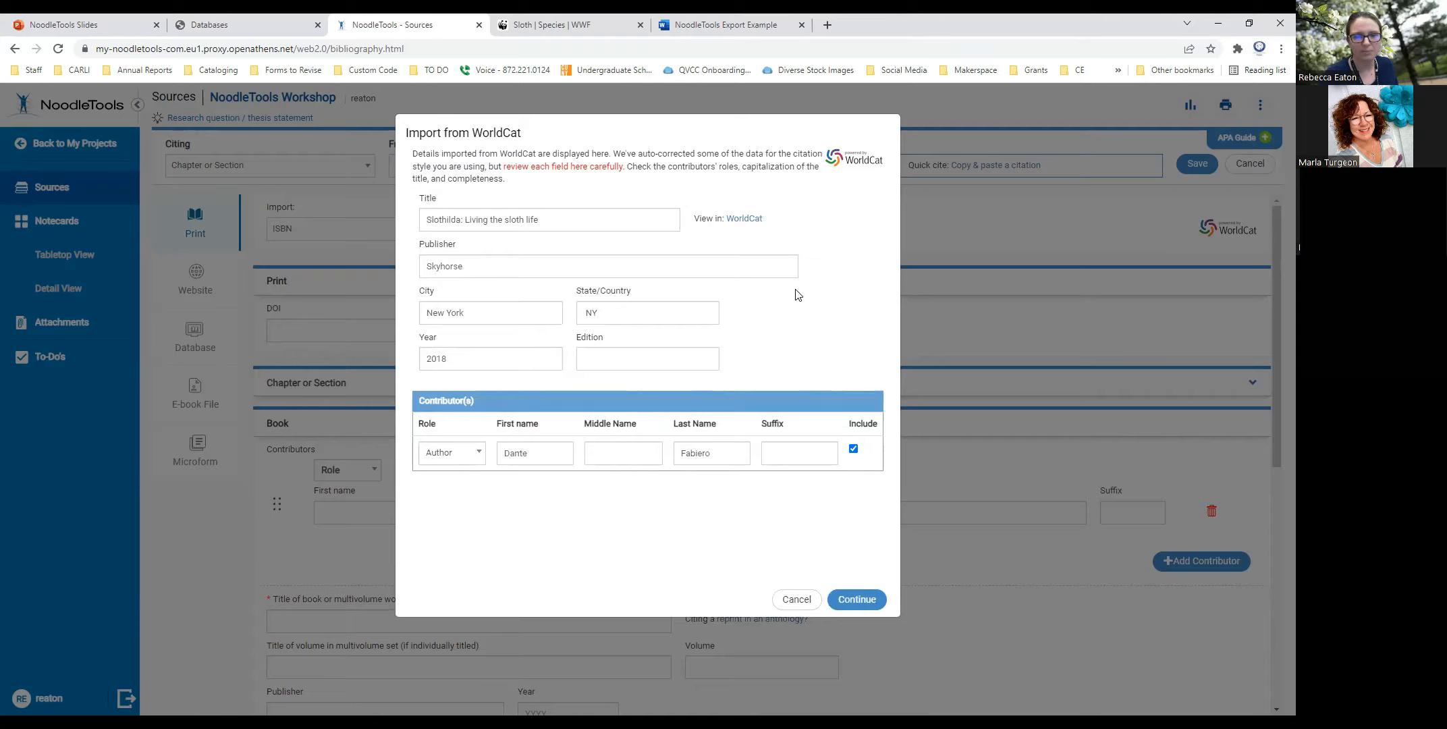
drag(569, 221, 422, 221)
click(506, 264)
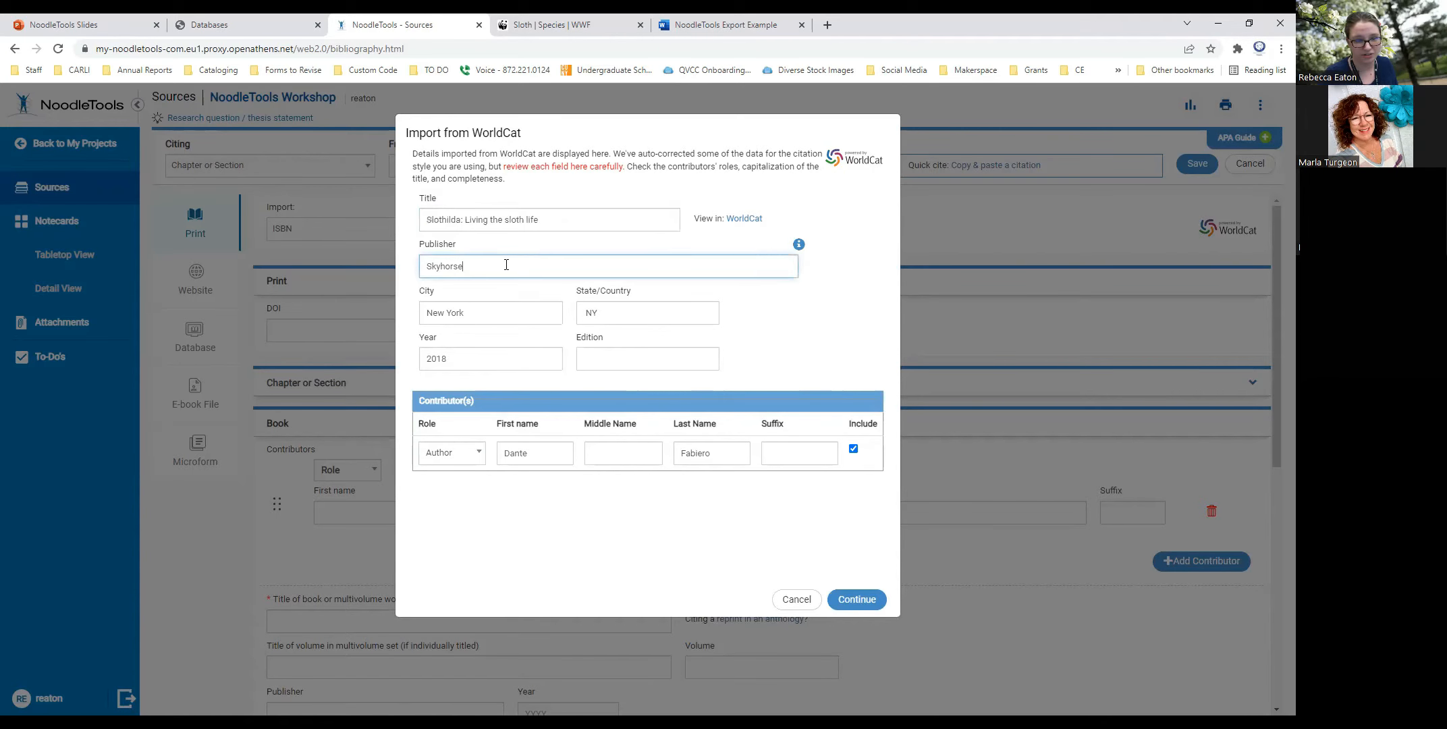
click(512, 317)
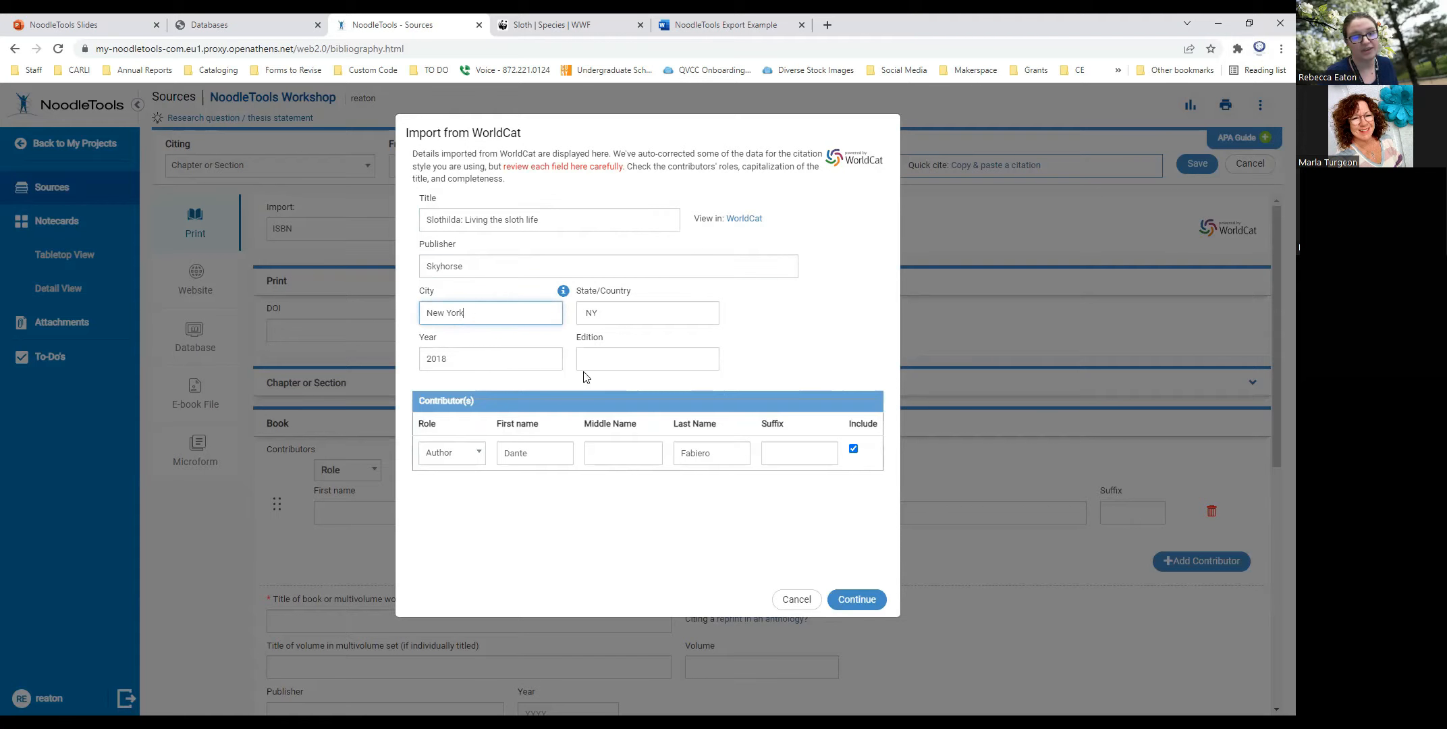
click(857, 599)
click(851, 599)
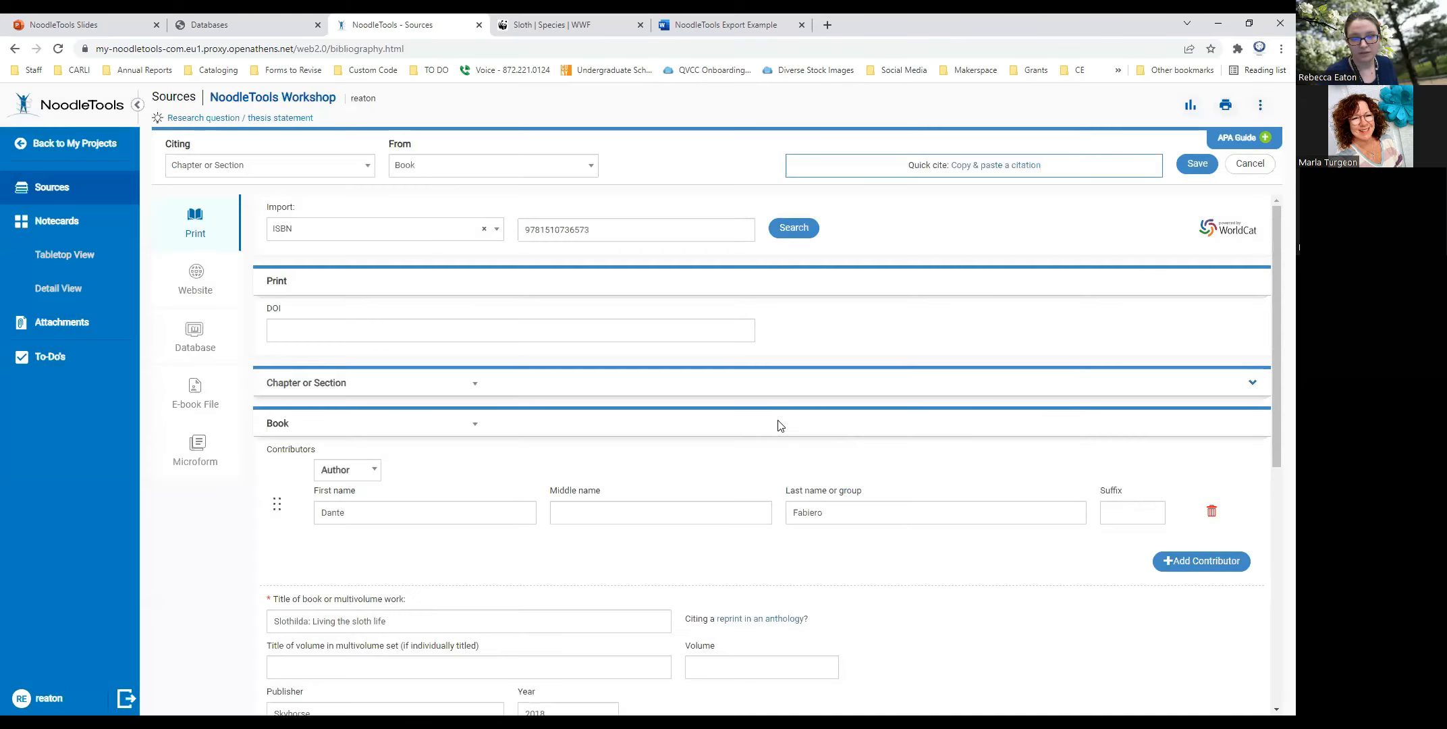
- Review the imported book details down to the annotation area and save the book citation
scroll(820, 378, down, 3)
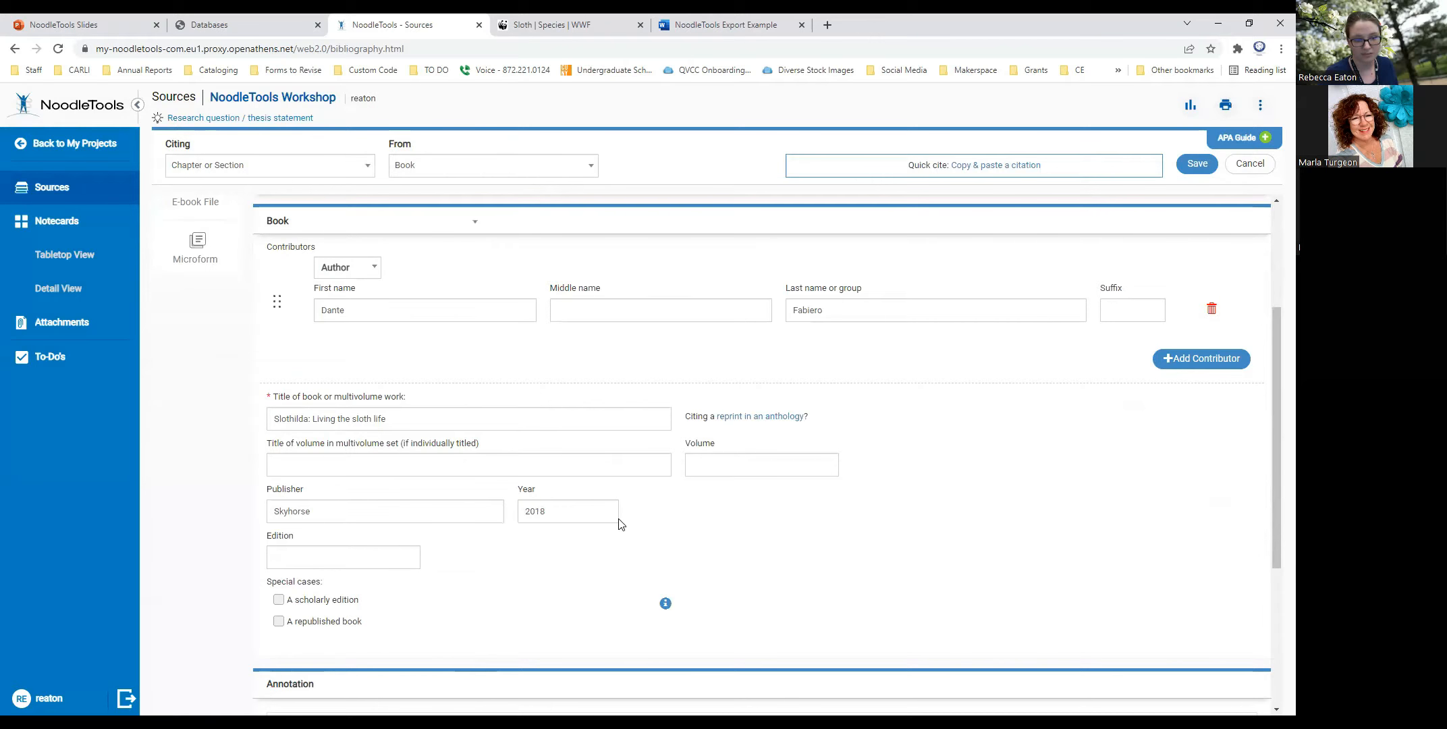
scroll(619, 523, down, 3)
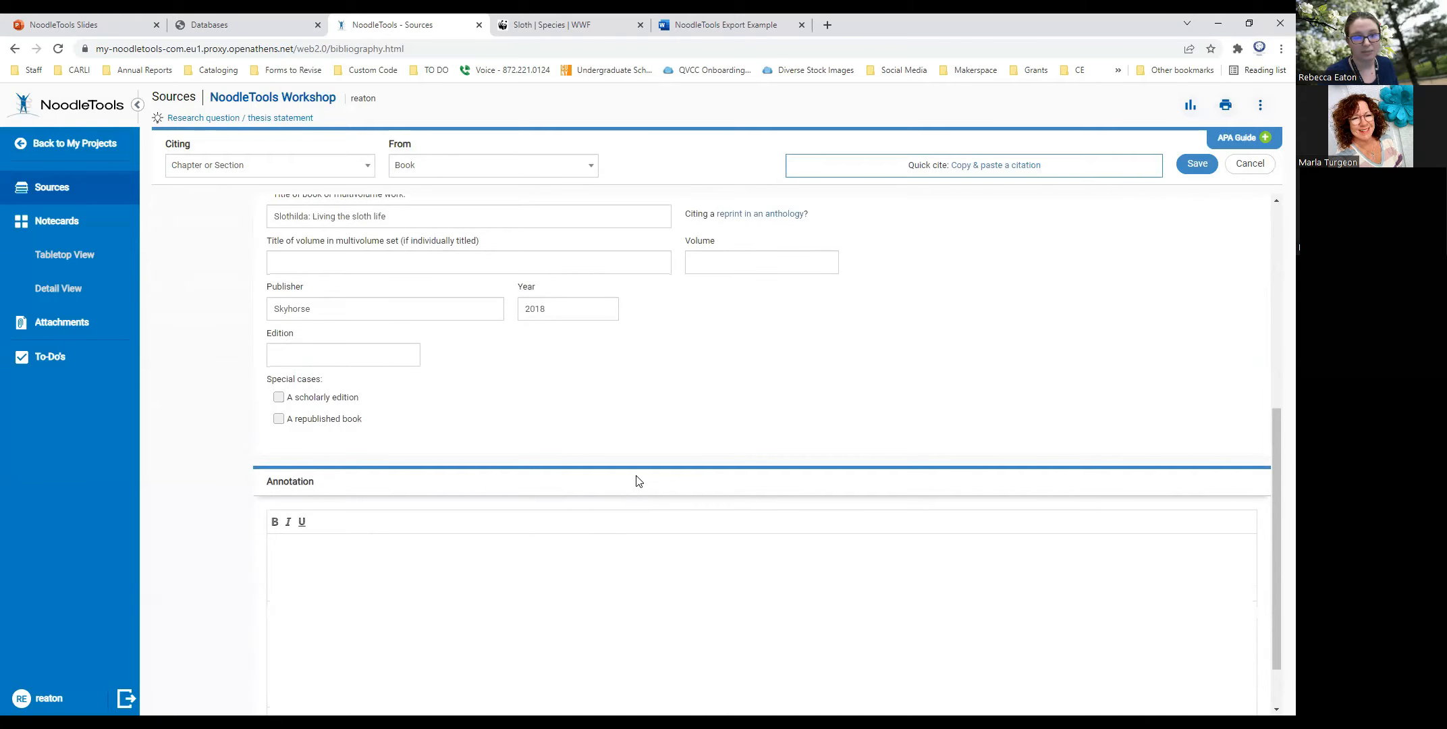
scroll(642, 474, up, 3)
scroll(647, 469, up, 1)
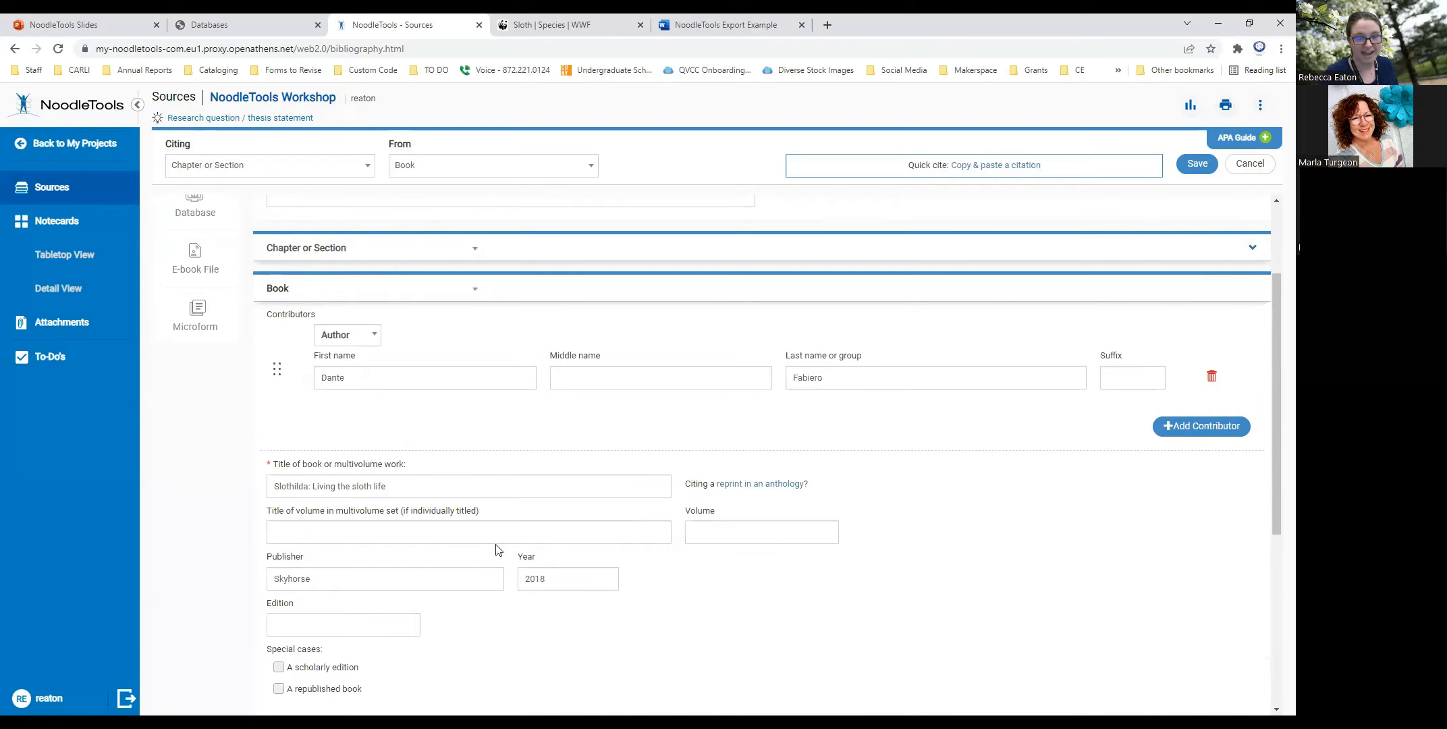
scroll(639, 552, down, 2)
scroll(639, 552, down, 3)
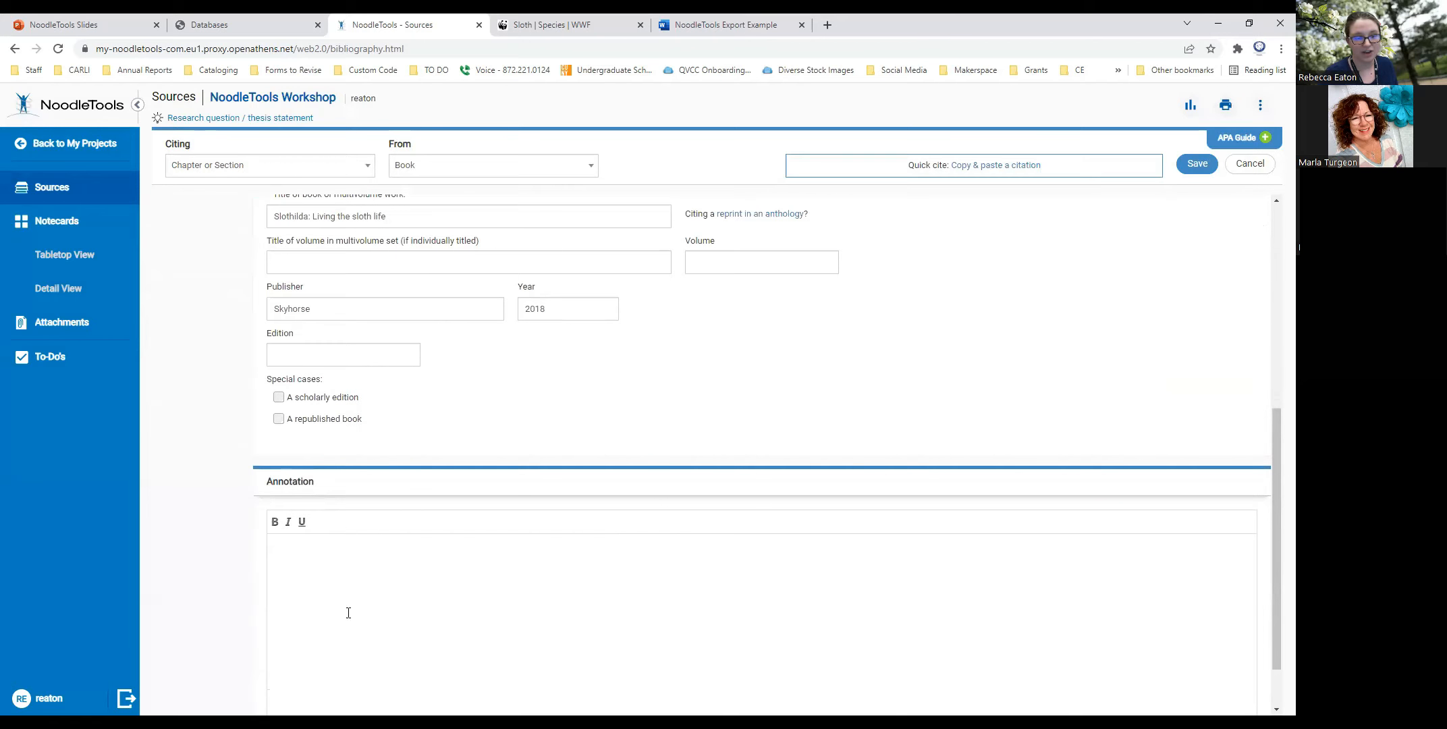
scroll(789, 474, up, 6)
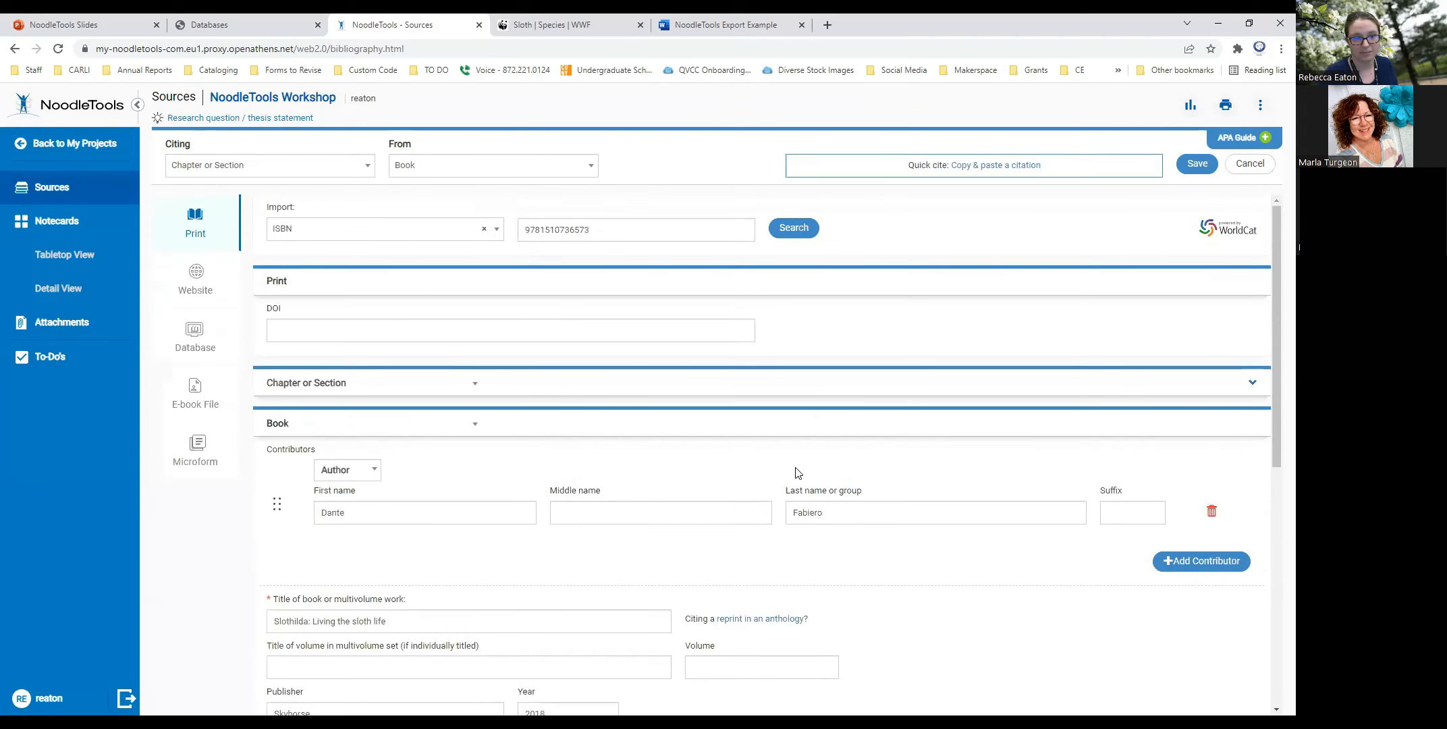
click(1198, 164)
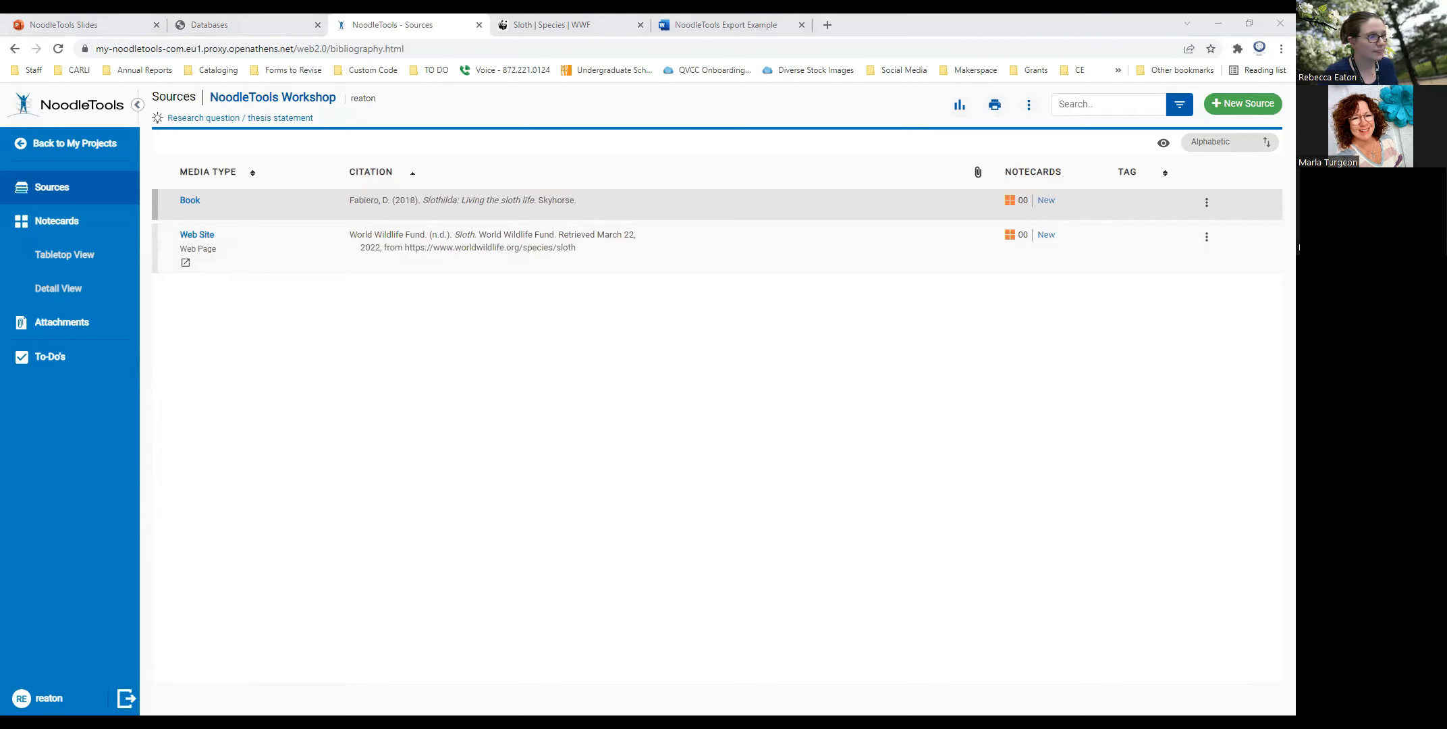
- Create a new notecard for the Slothilda book source, titled "Slothilda is living the life"
click(24, 301)
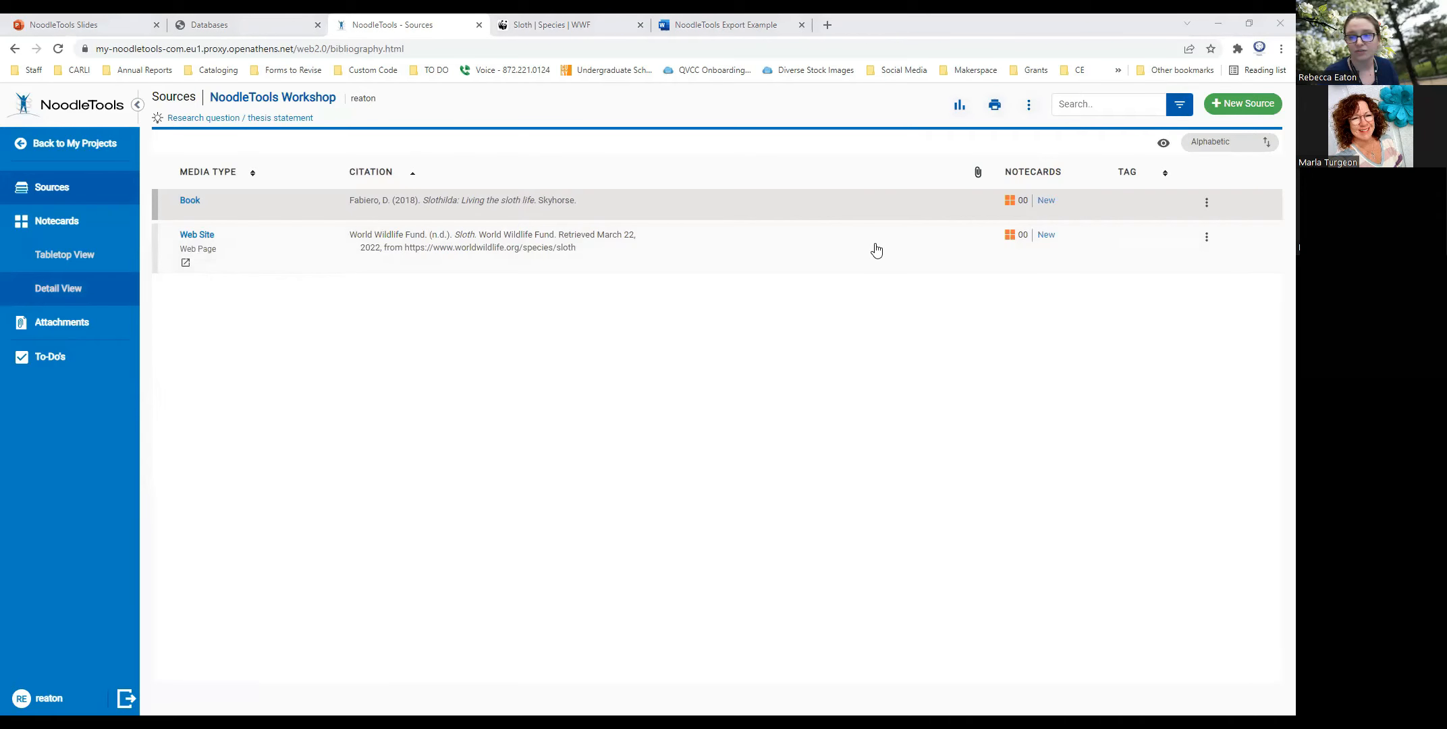
click(1045, 202)
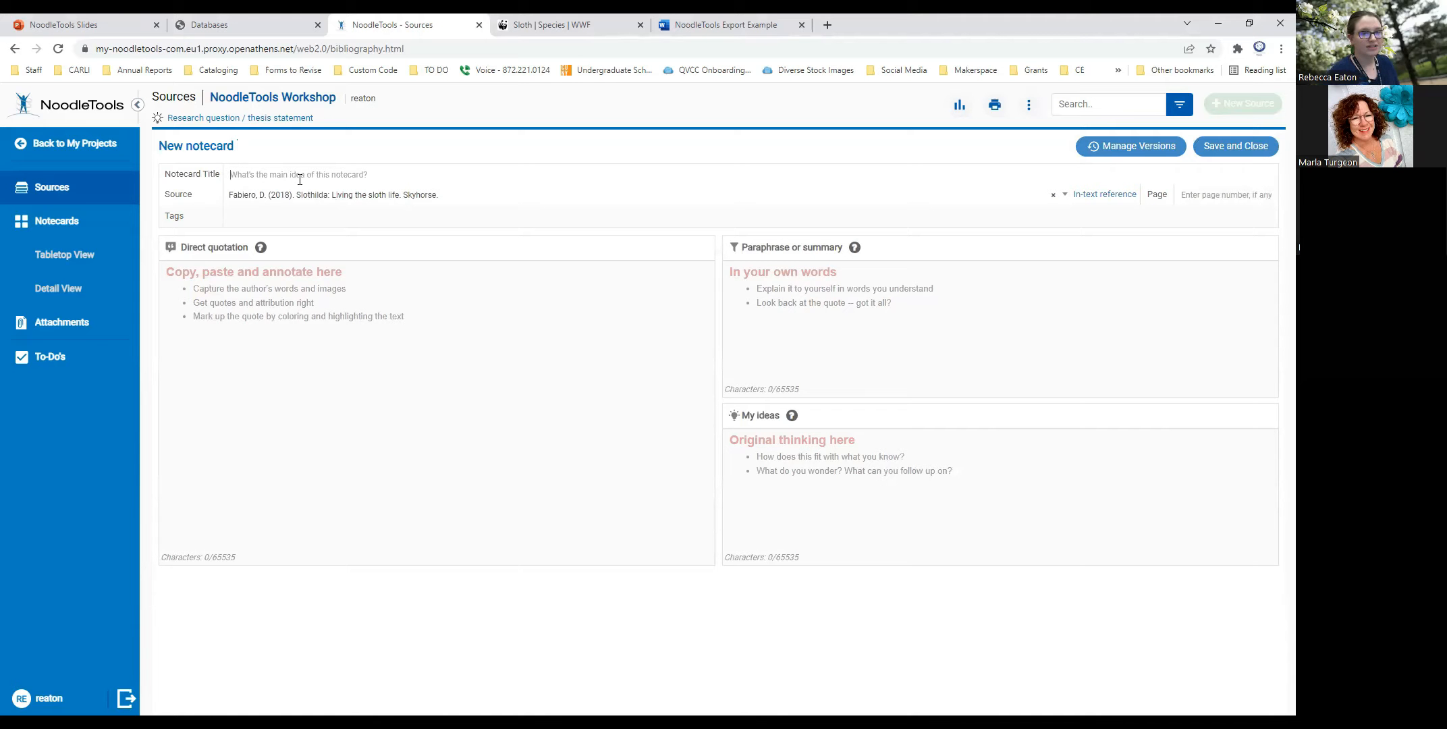
text(Sol)
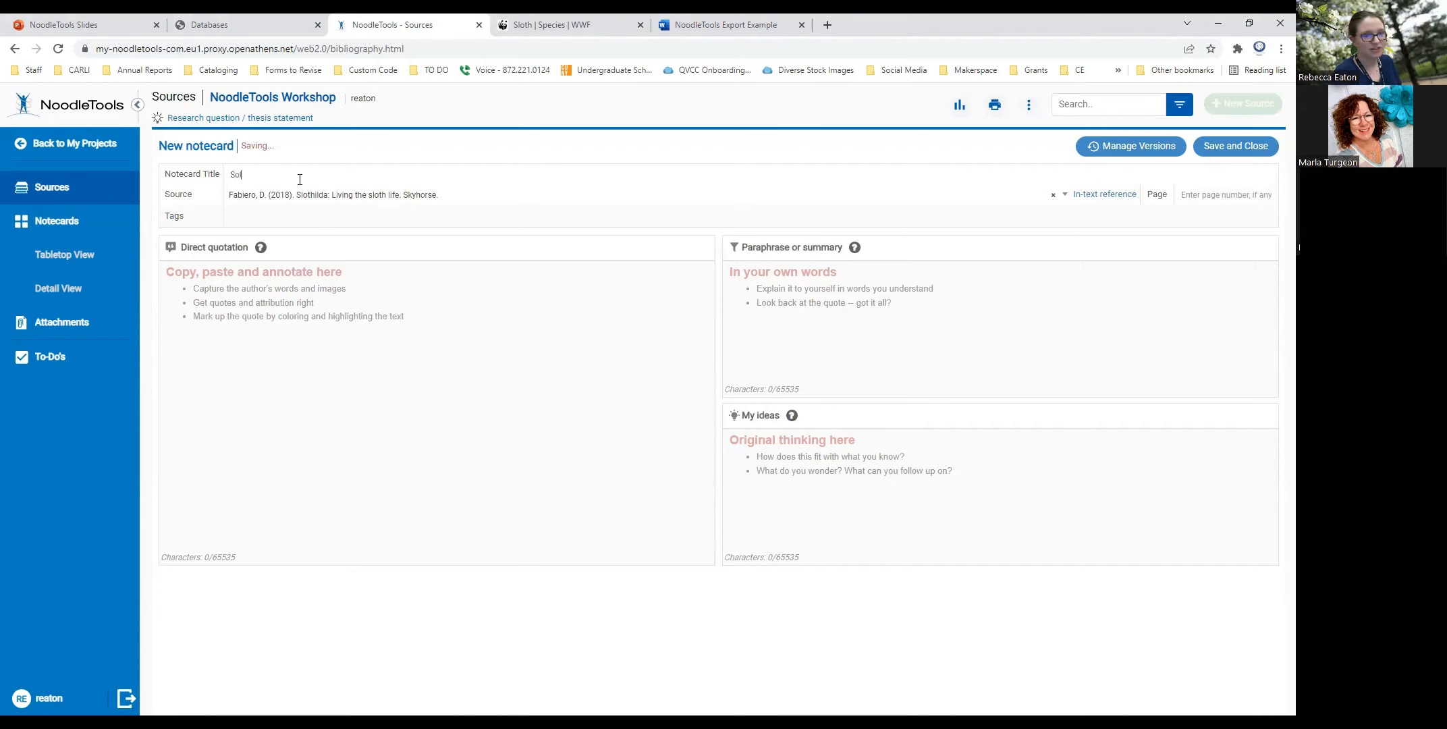
key(BackSpace)
key(BackSpace)
text(lothilda is liv)
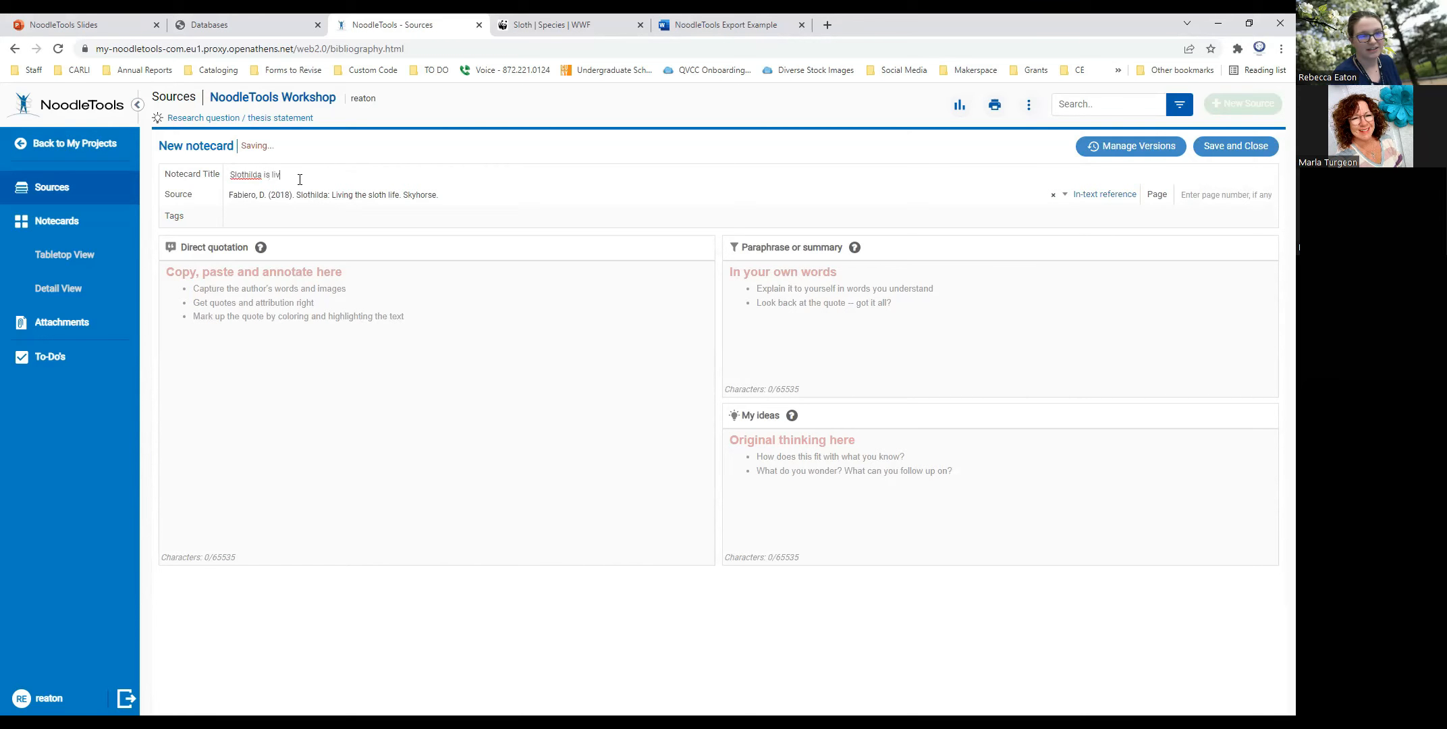
text(ing the life)
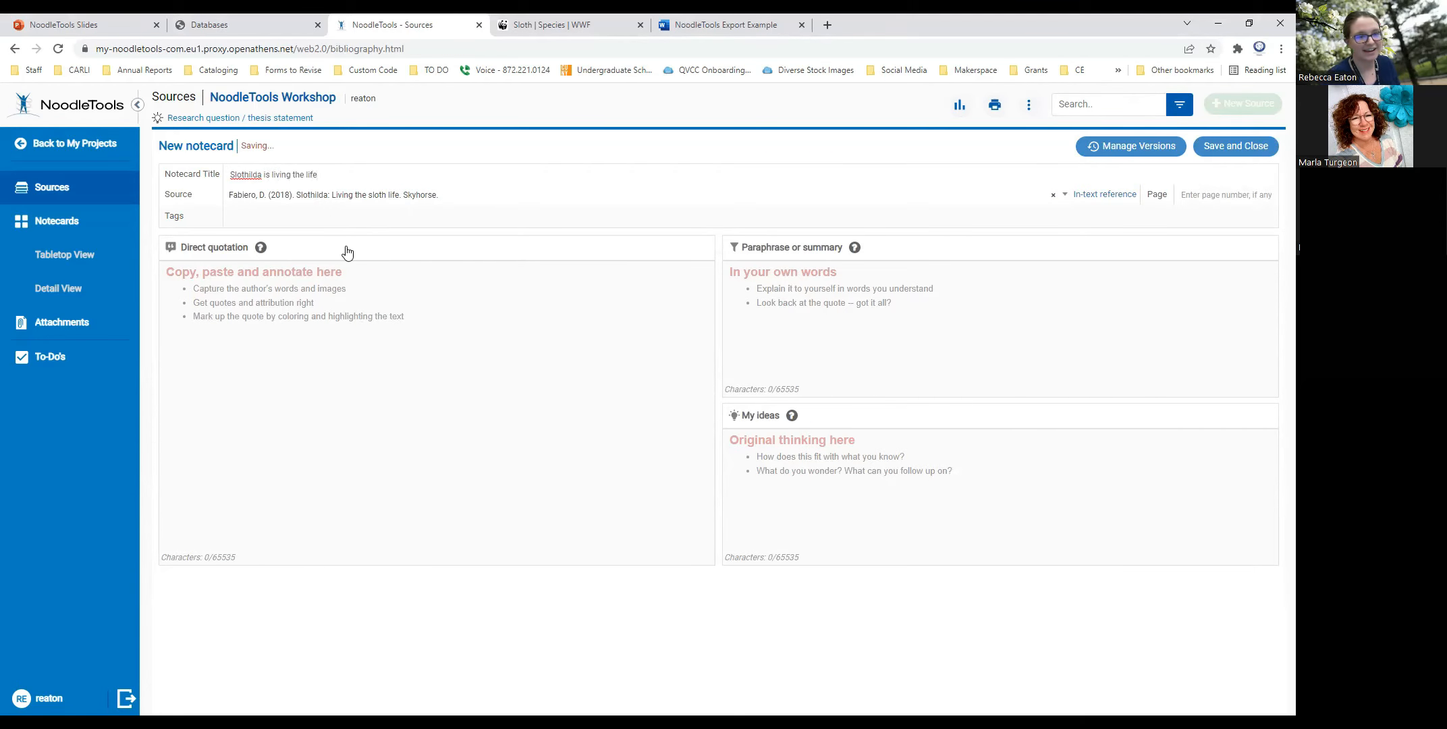
- Enter "Slothilda slept from sunrise to sunset and woke to eat some leaves." as the notecard's direct quotation, with page number 5
click(304, 315)
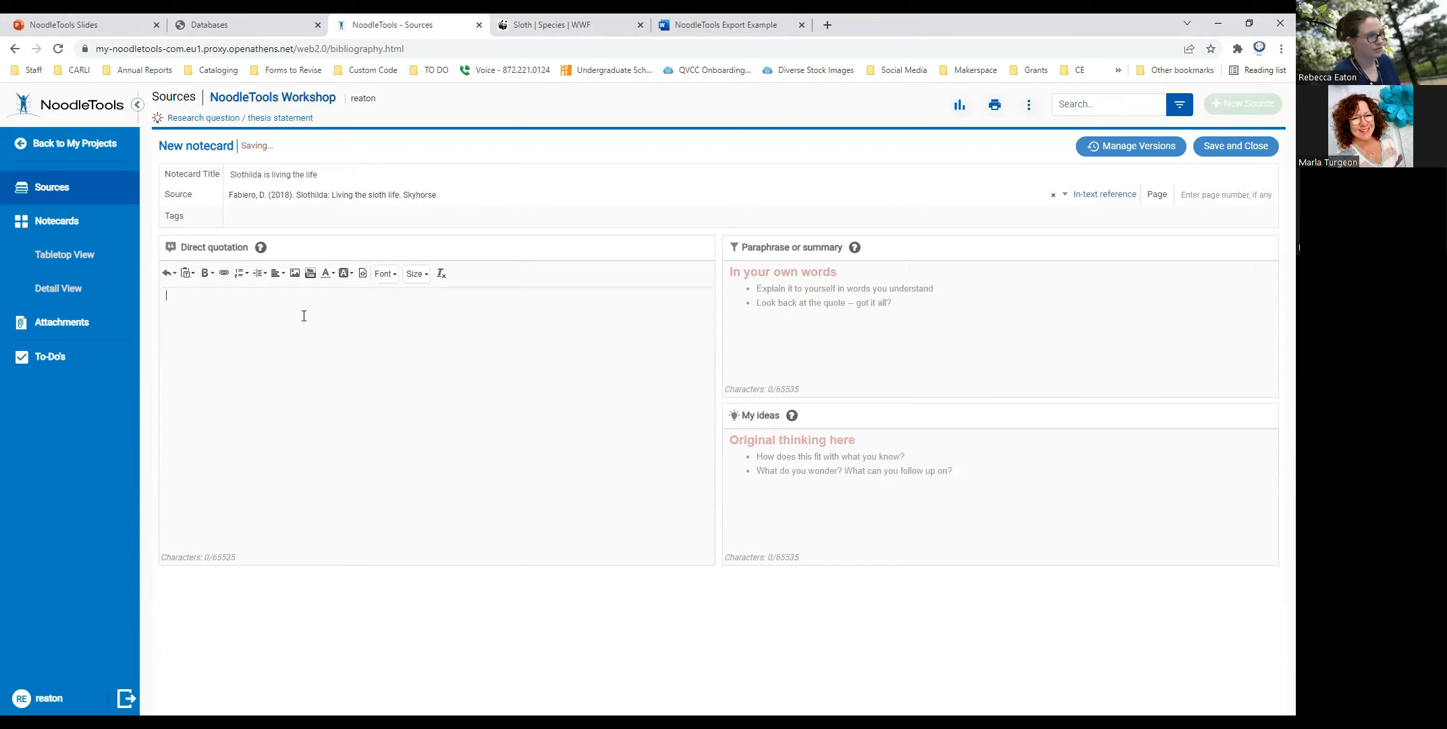
text("Slothilda slept from sunrise to suns)
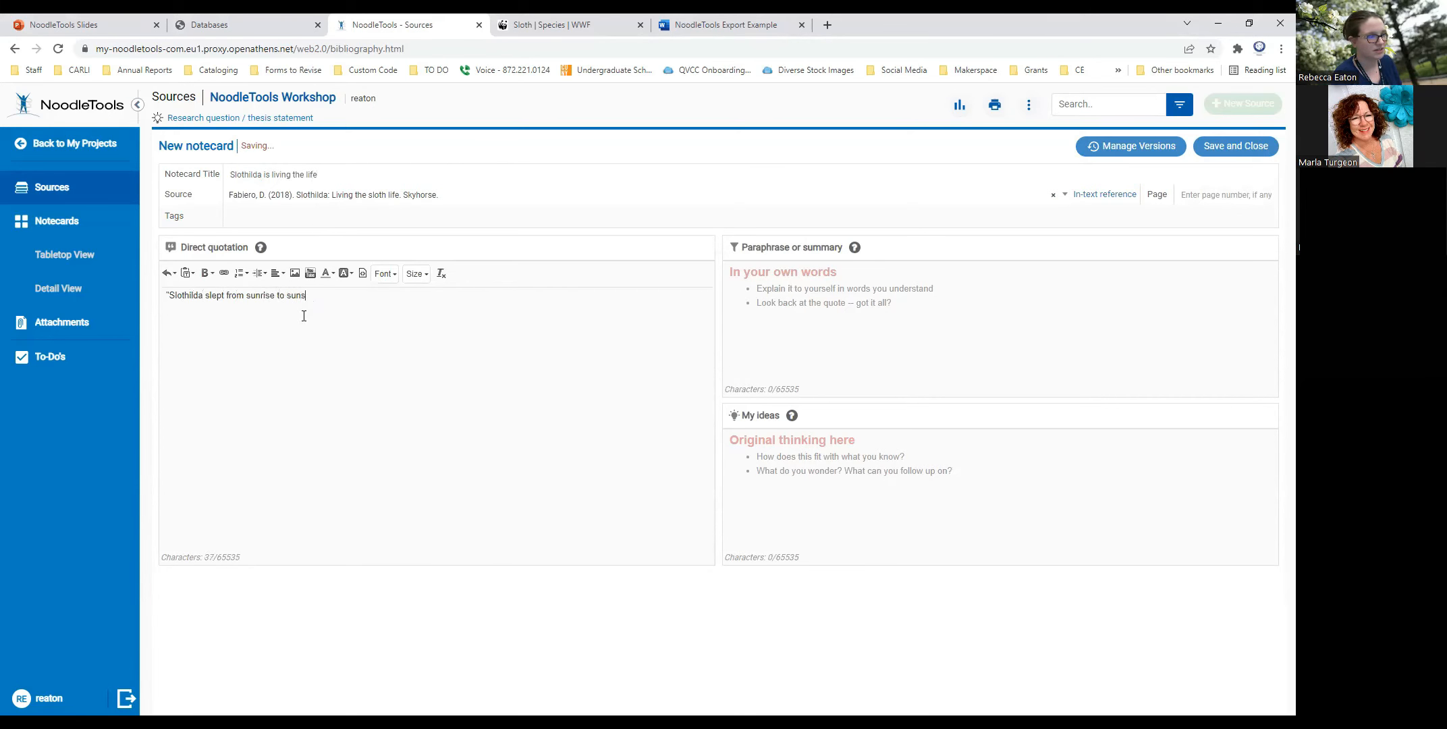
text(et and wok)
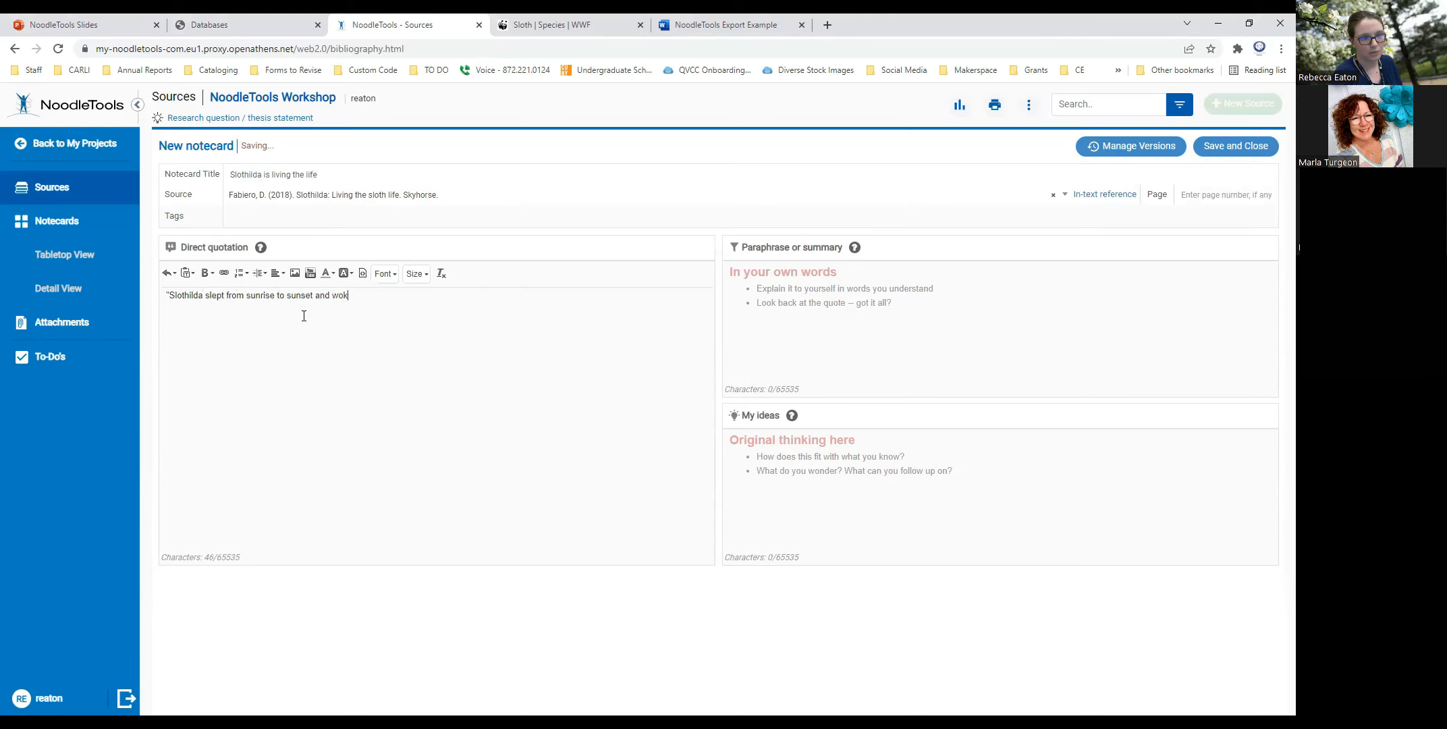
text(e to eat some leav)
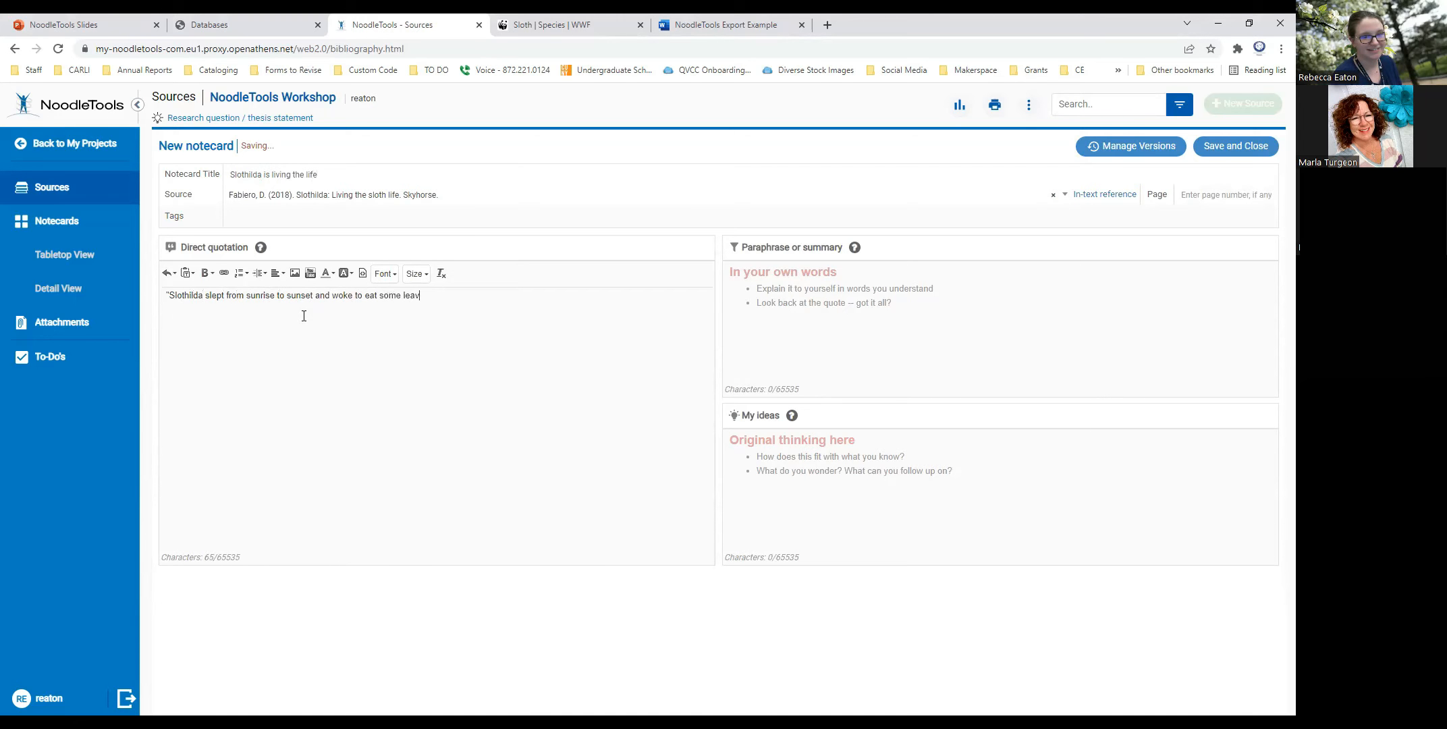
text(es.")
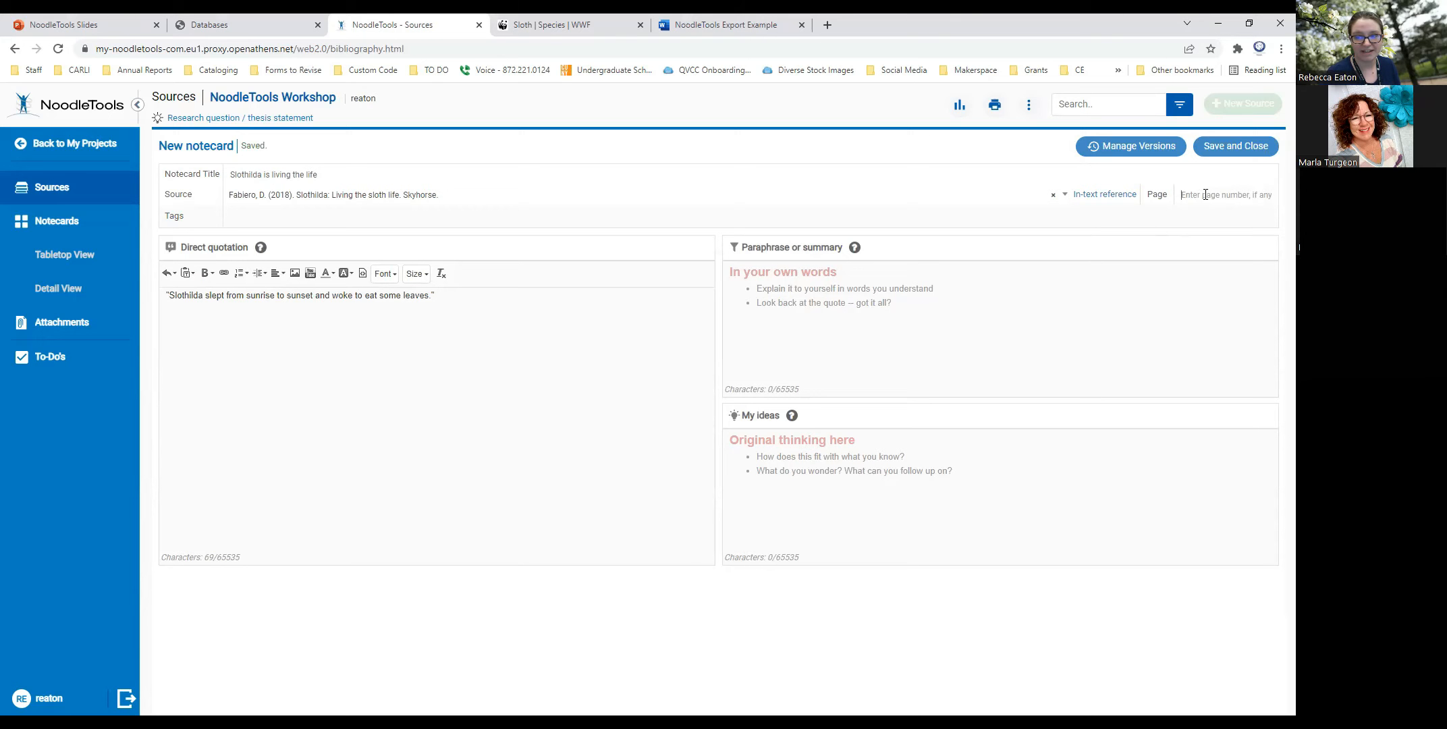
text(5)
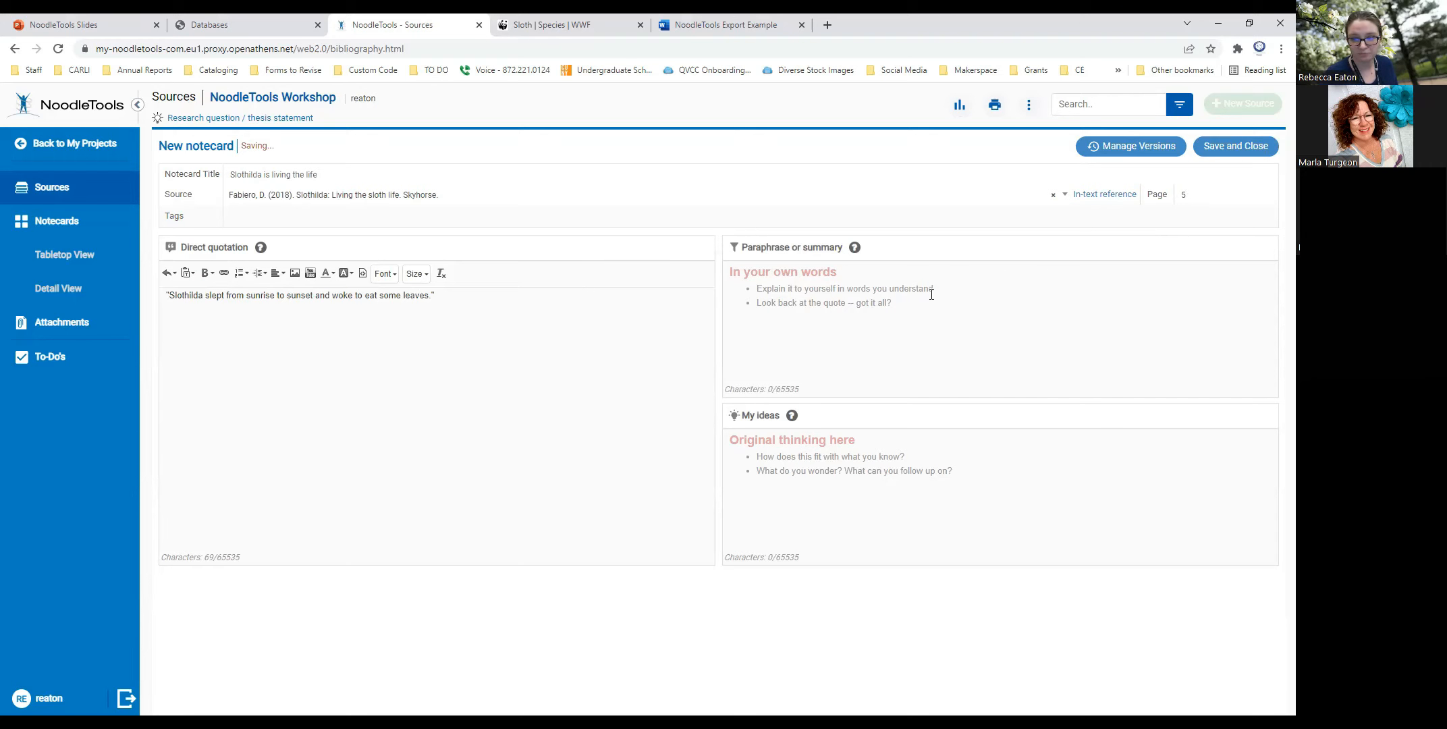
- Enter "Slothilda spends most of her days sleeping and munching leaves." as the notecard's paraphrase or summary
click(841, 309)
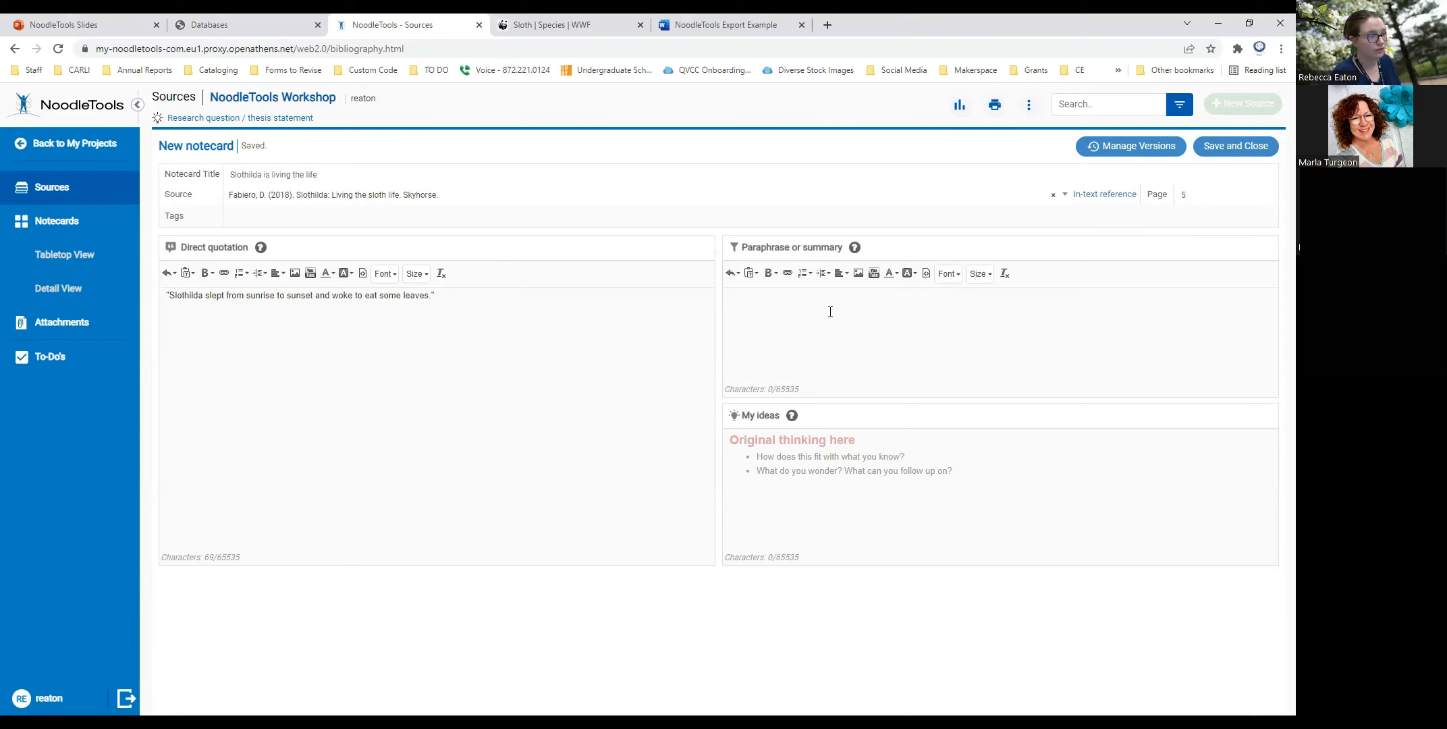
text(S)
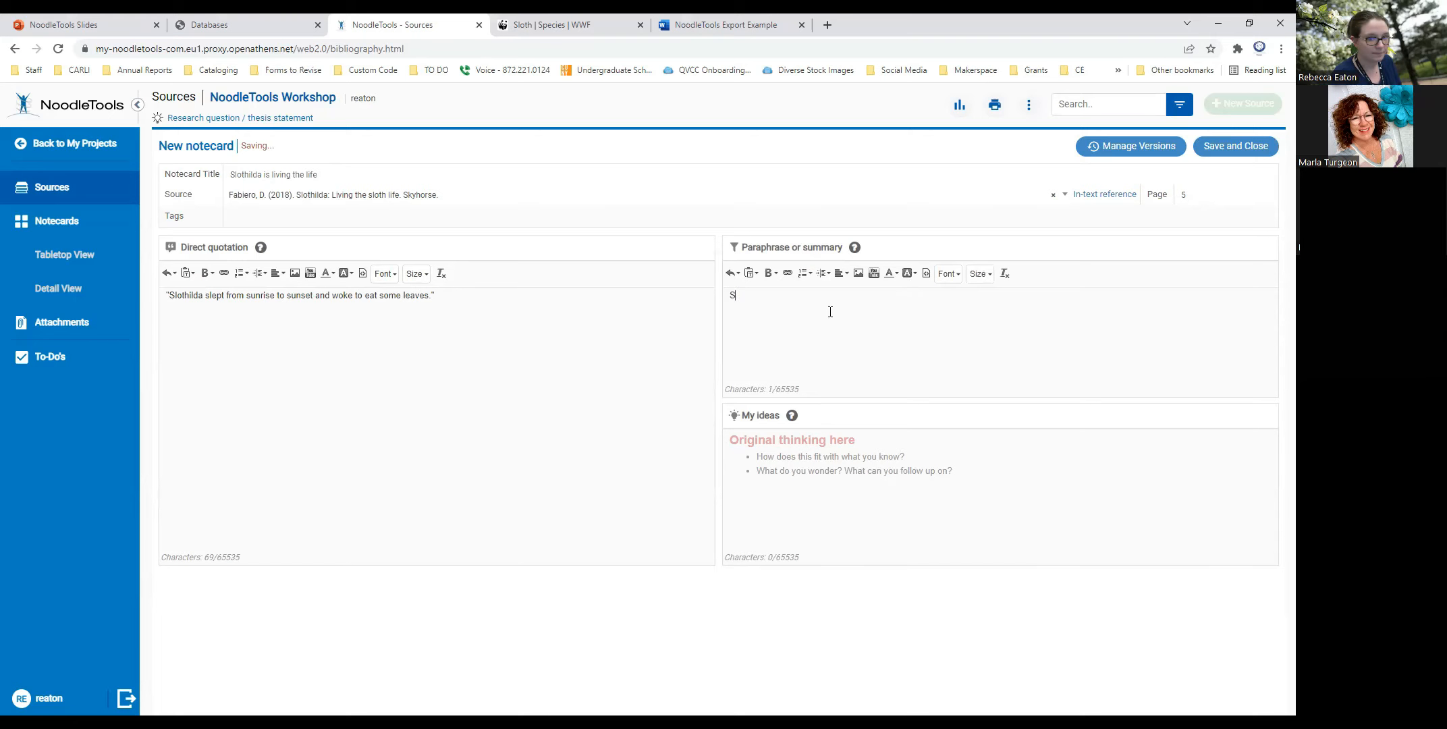
text(lothilda spend most)
key(BackSpace)
key(BackSpace)
key(BackSpace)
text(most of )
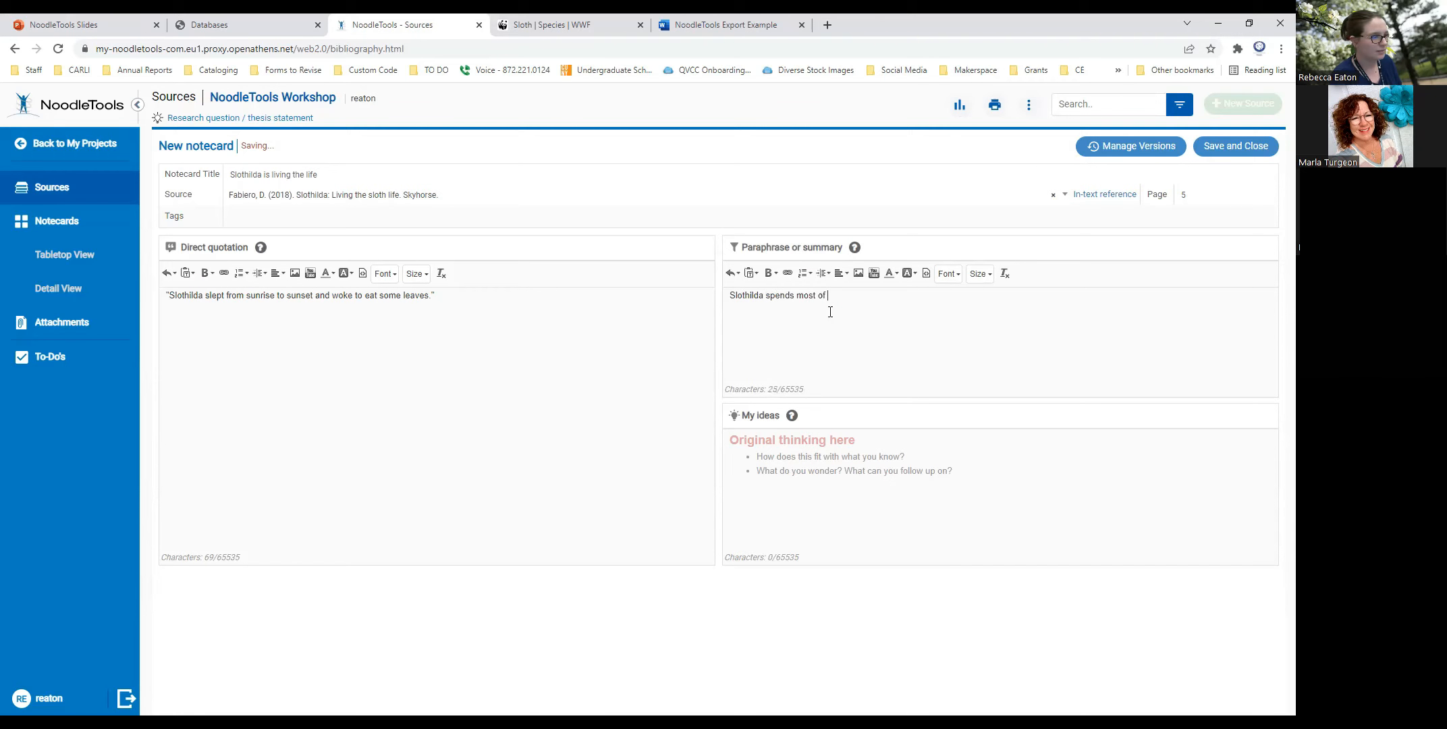
text(her days sleeping and munching lea)
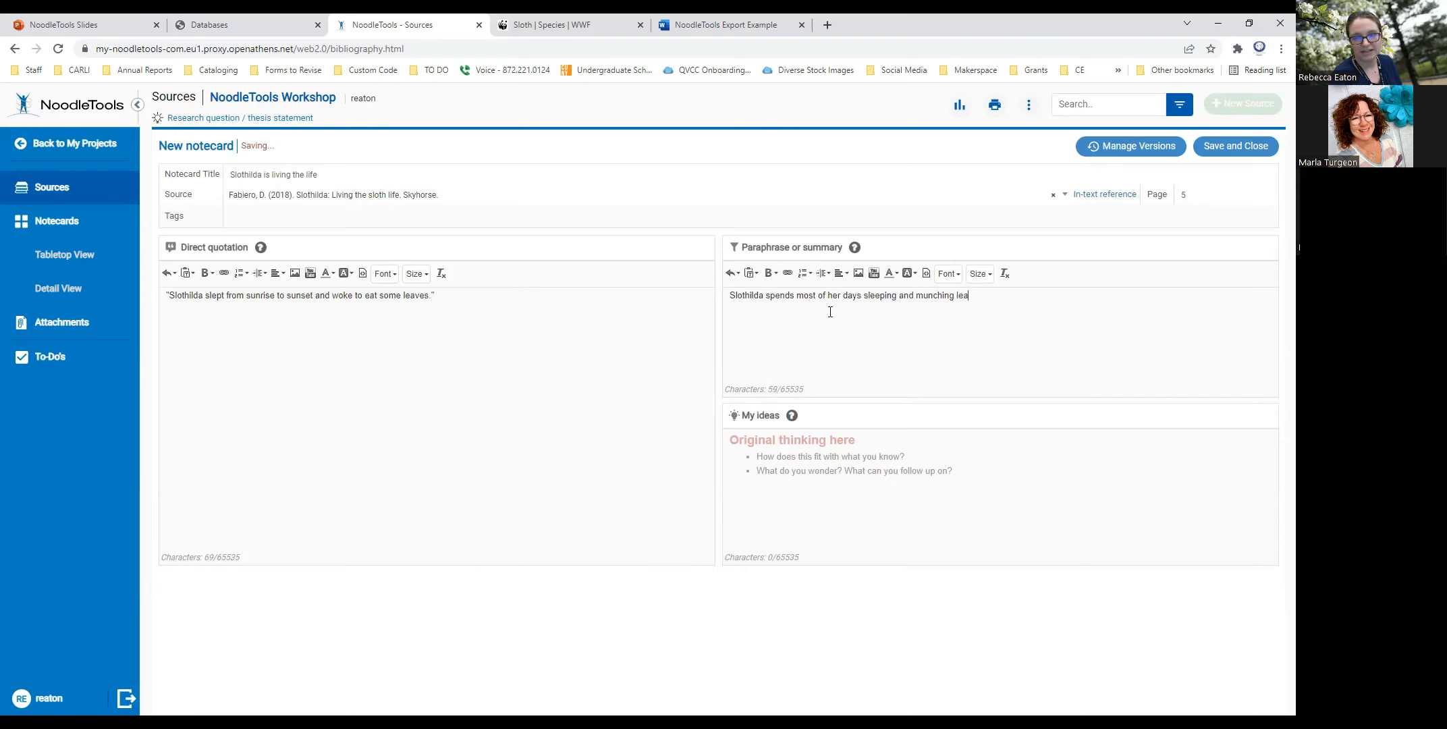
text(ves.)
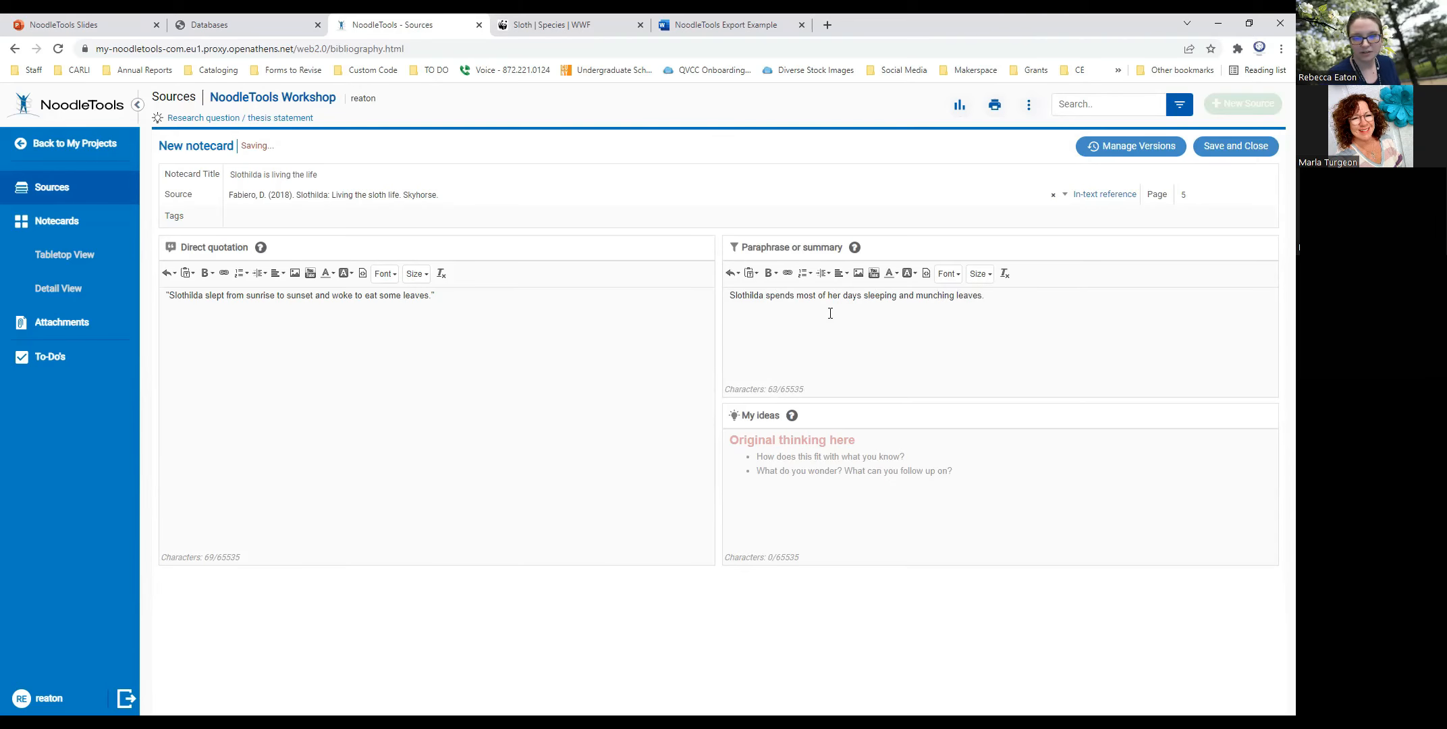
- Enter "Slothilda is not lazy. She is a sloth! Use this source to outline the day of a sloth." as the notecard's original ideas
click(804, 460)
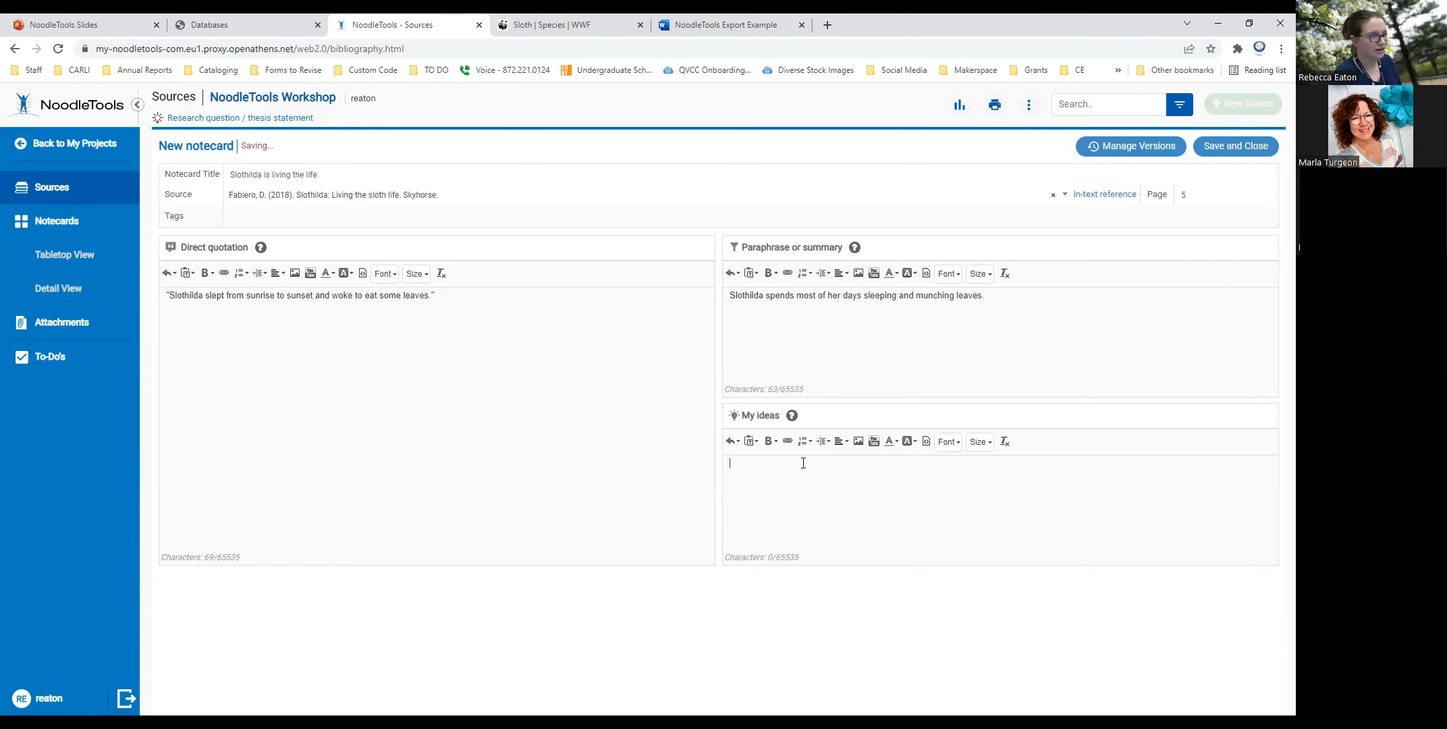
text(Slo)
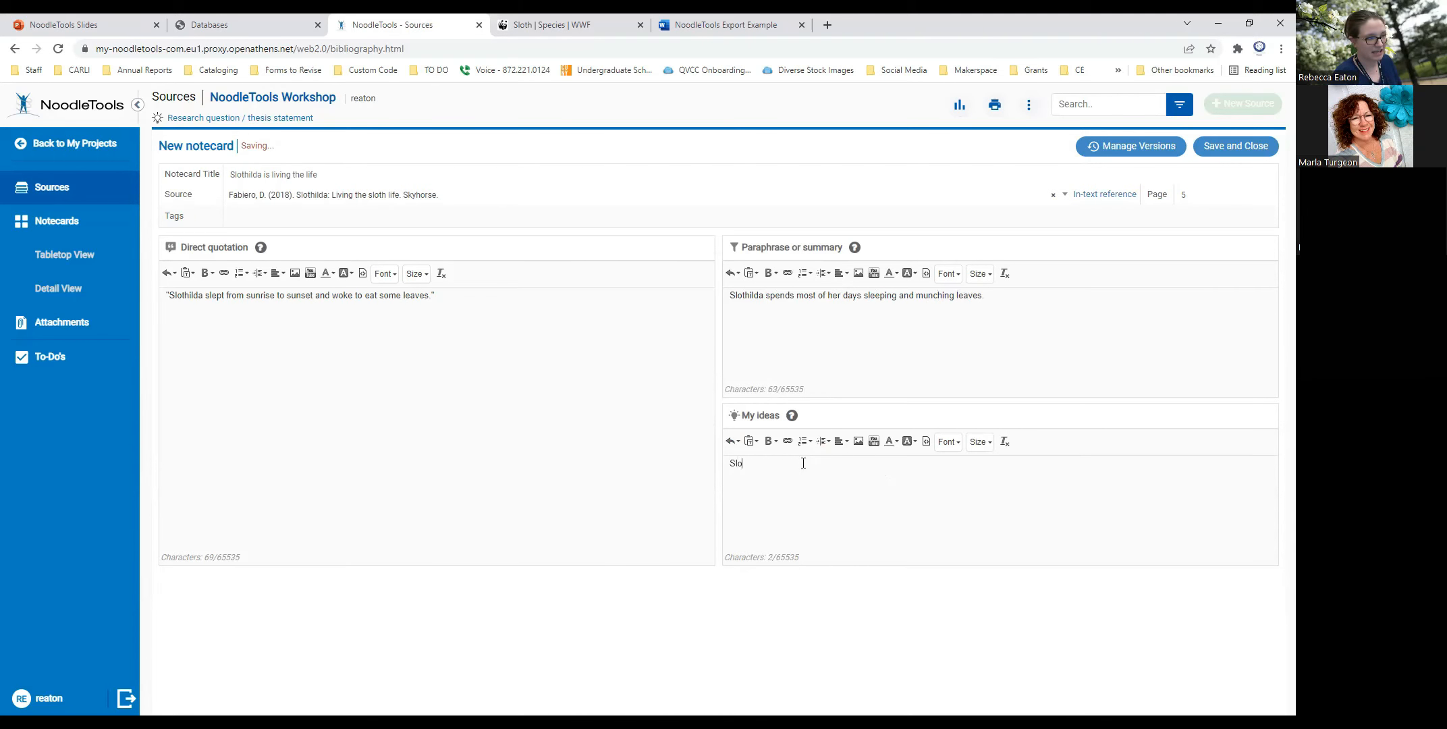
text(thilda is not laz)
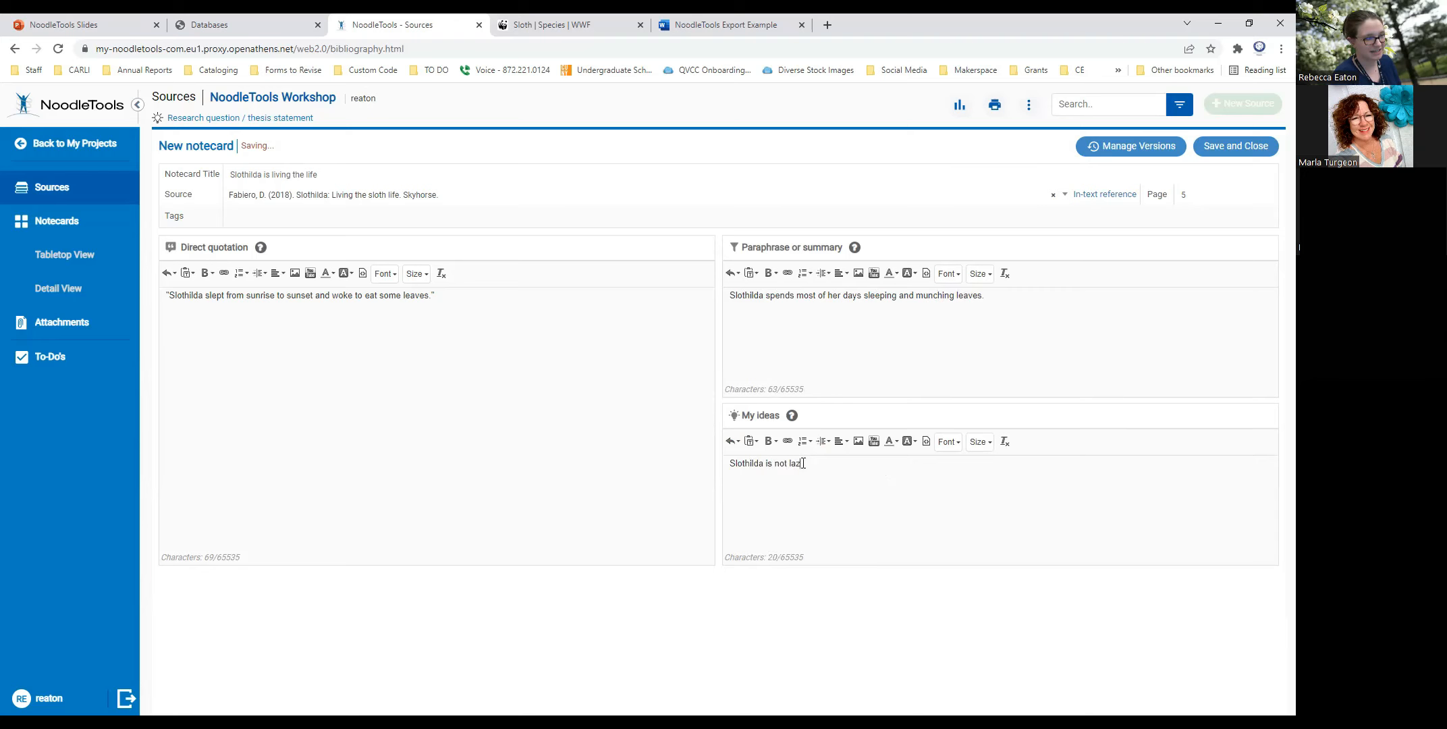
text(y. She is a sloth!)
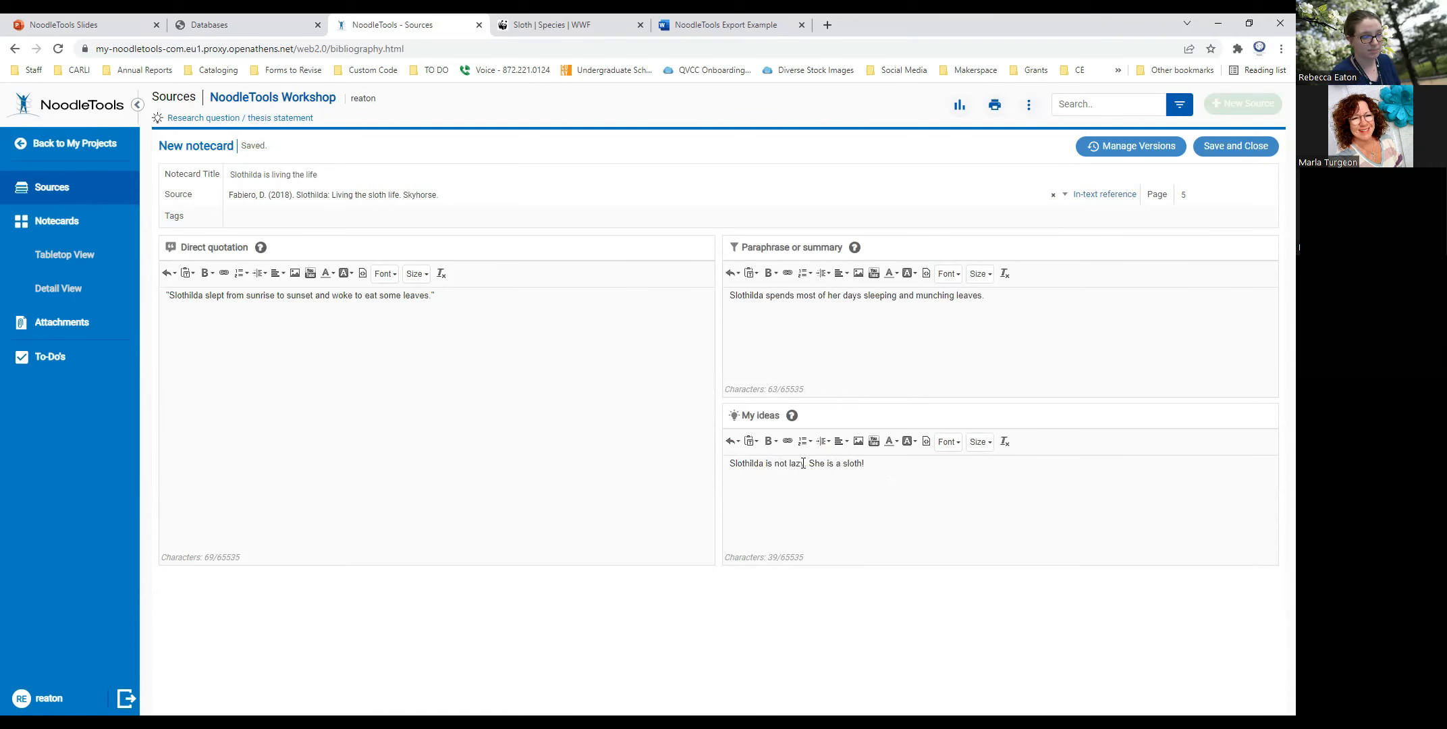
text(Use this source to outline the day)
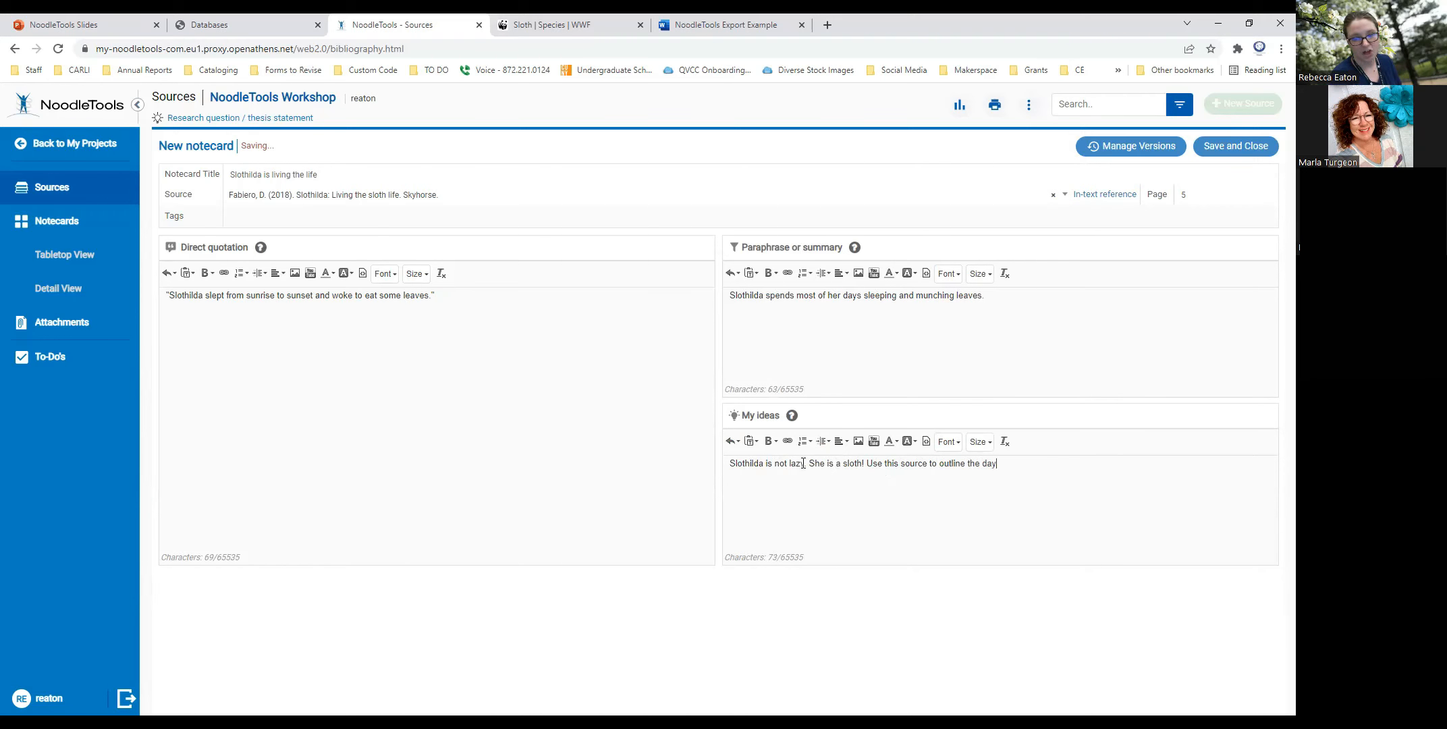
text( of a sloth.)
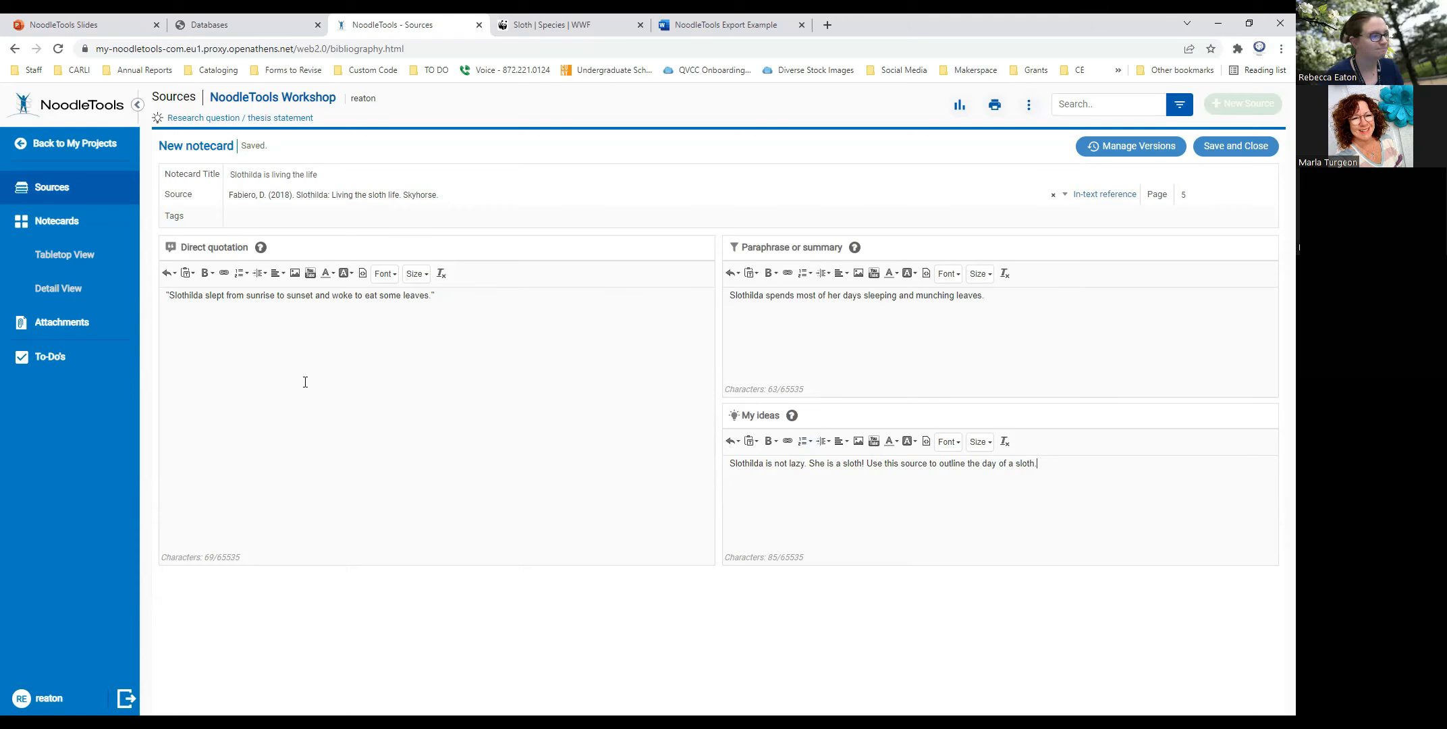
- Check the in-text reference for the notecard's source, and save and close the notecard
click(1104, 195)
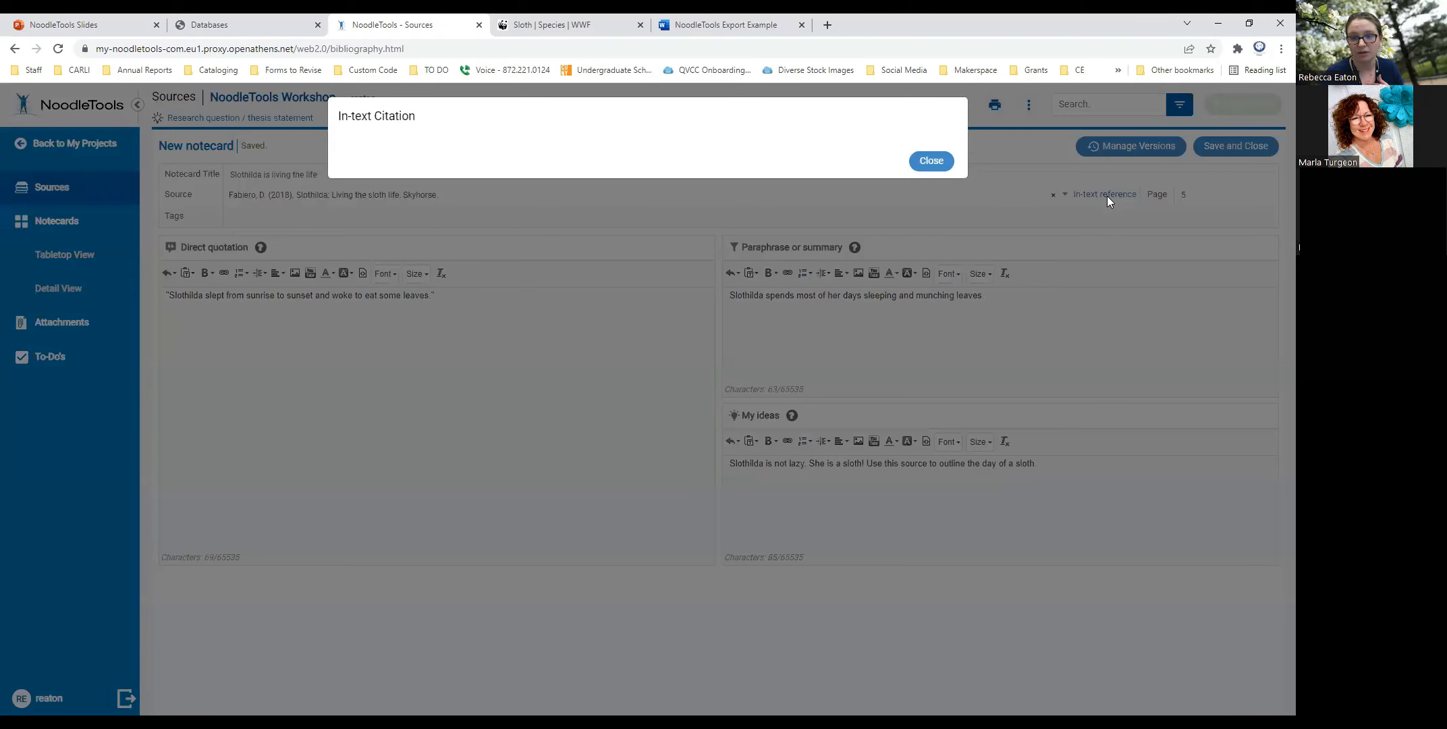
click(930, 161)
click(1112, 195)
click(931, 162)
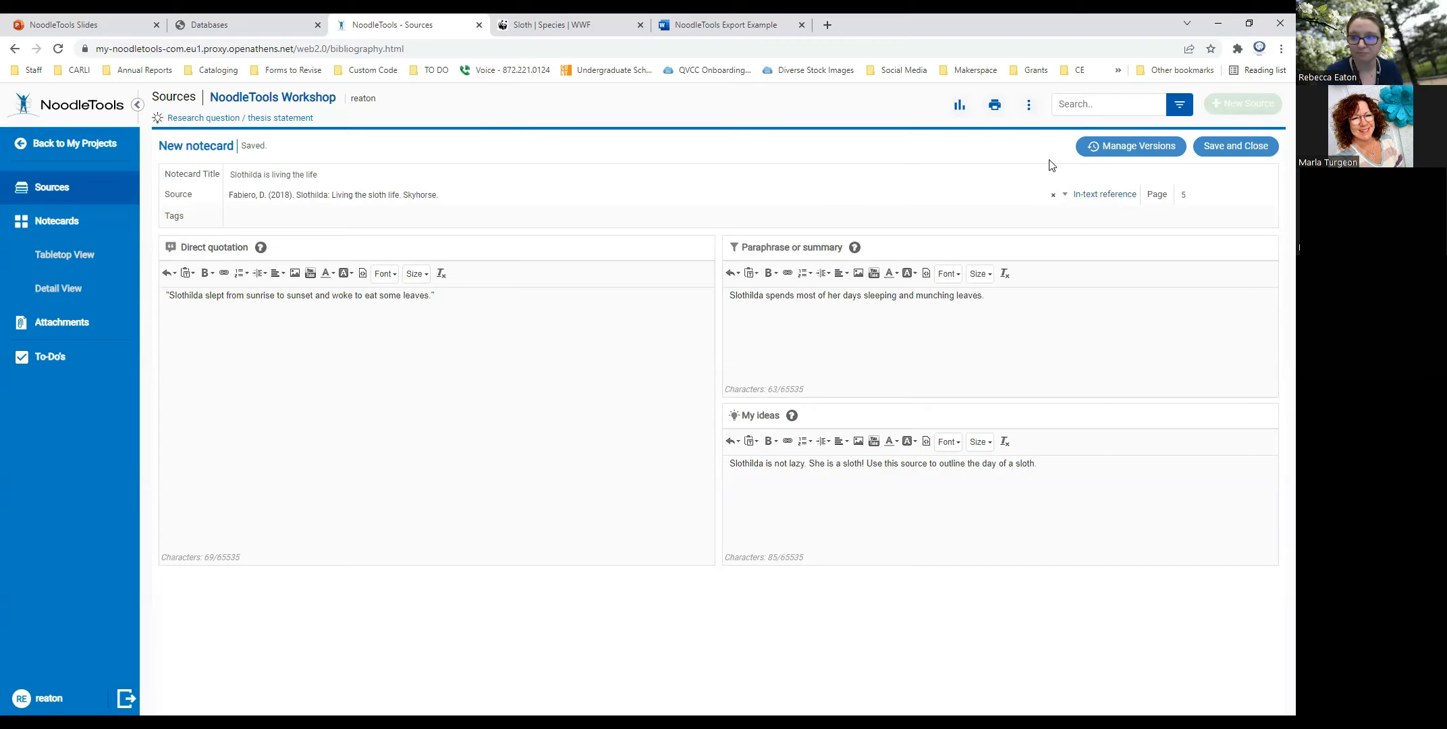
click(1232, 146)
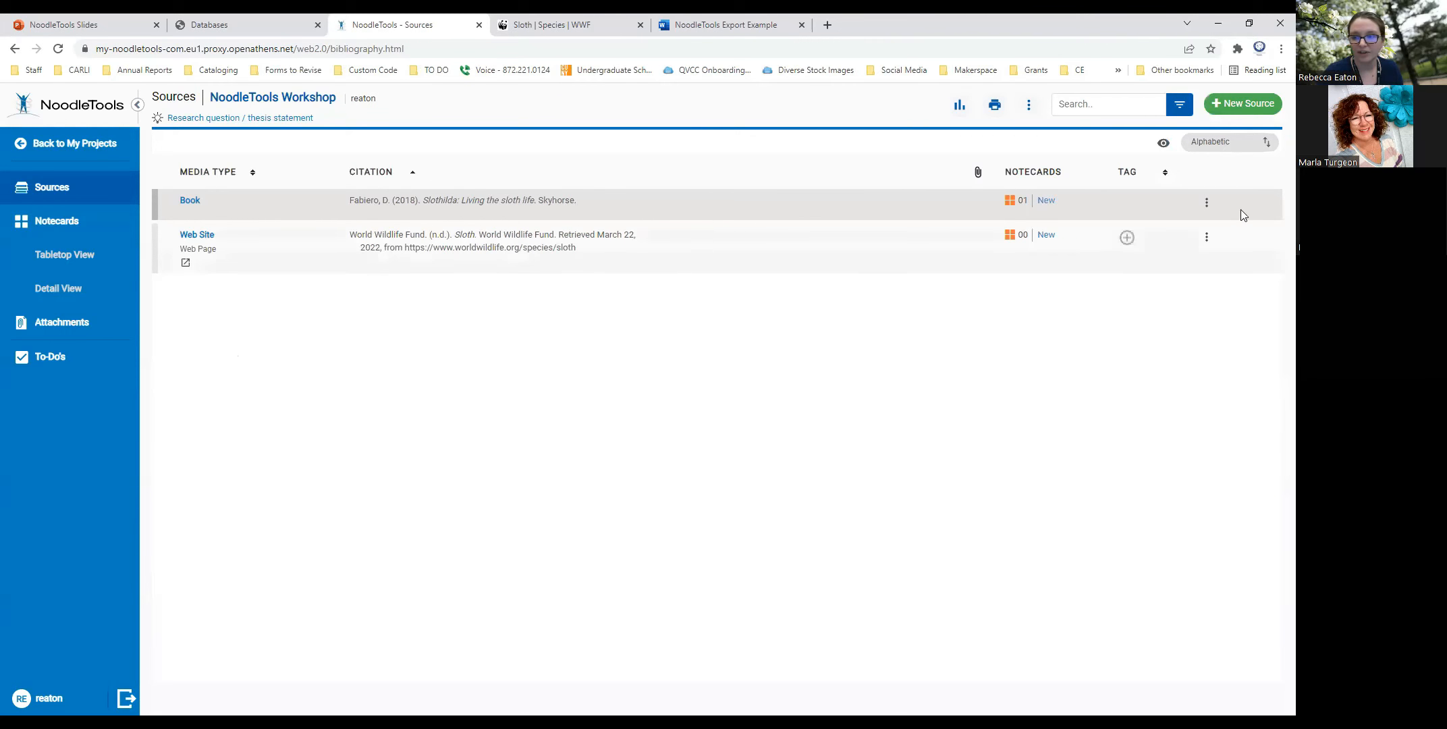
- View the book source's available actions and its attachment upload form, leaving the form without adding a file
click(1206, 206)
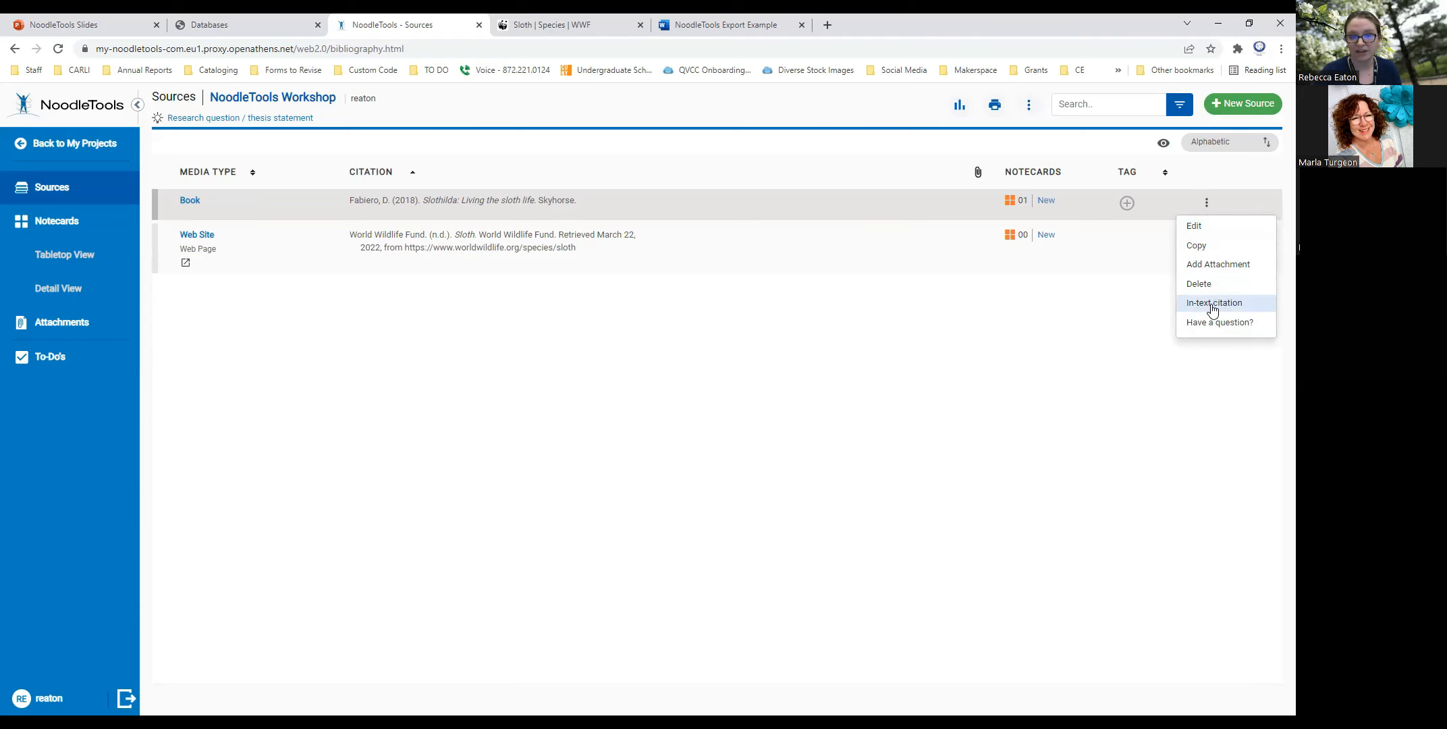
click(1073, 349)
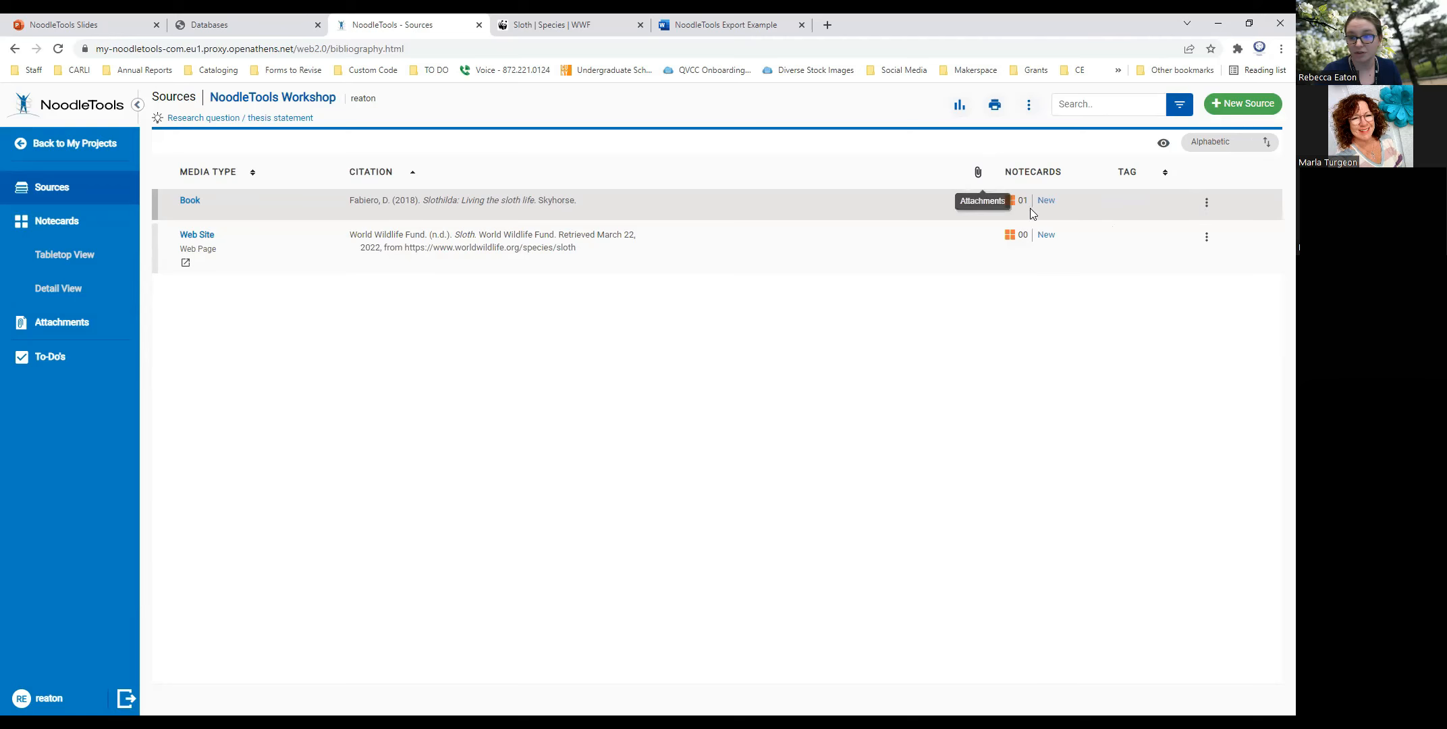
click(1206, 203)
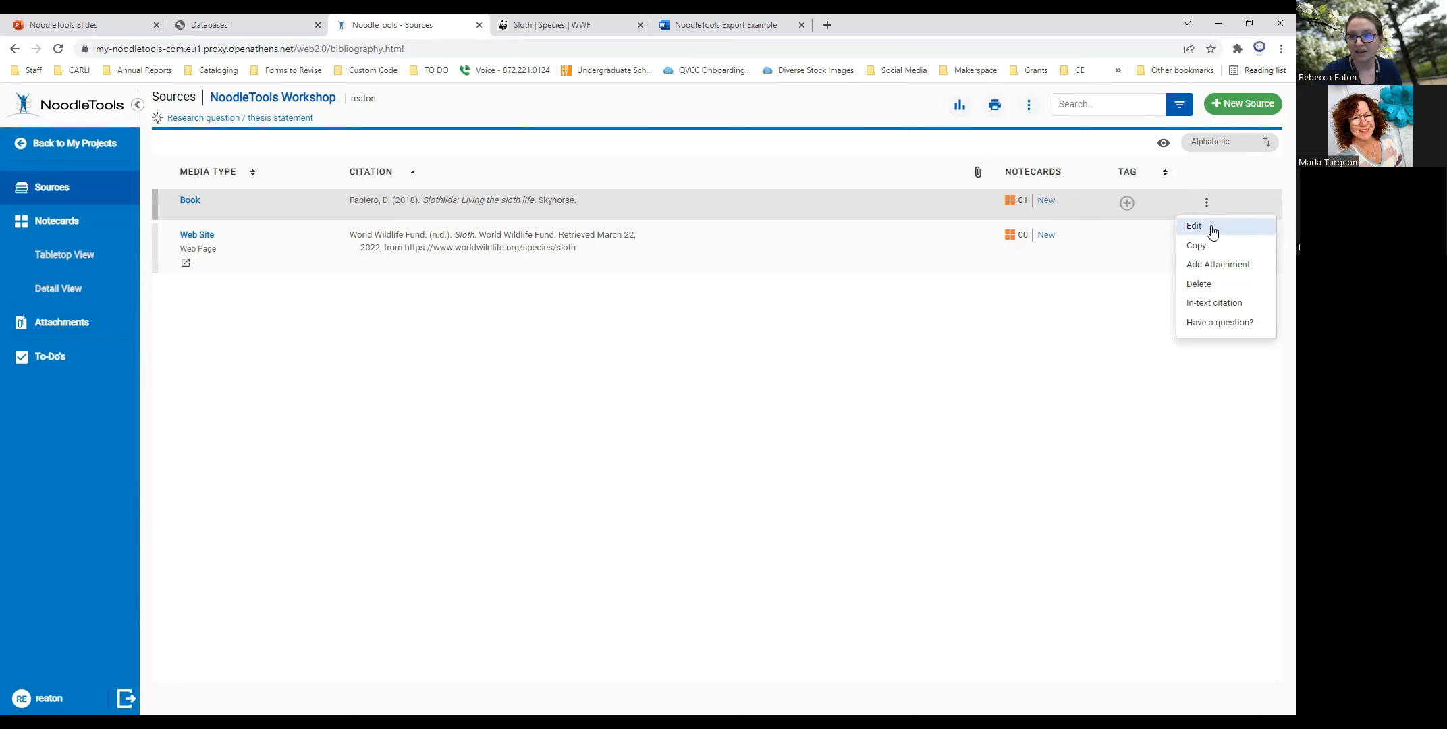
click(1218, 265)
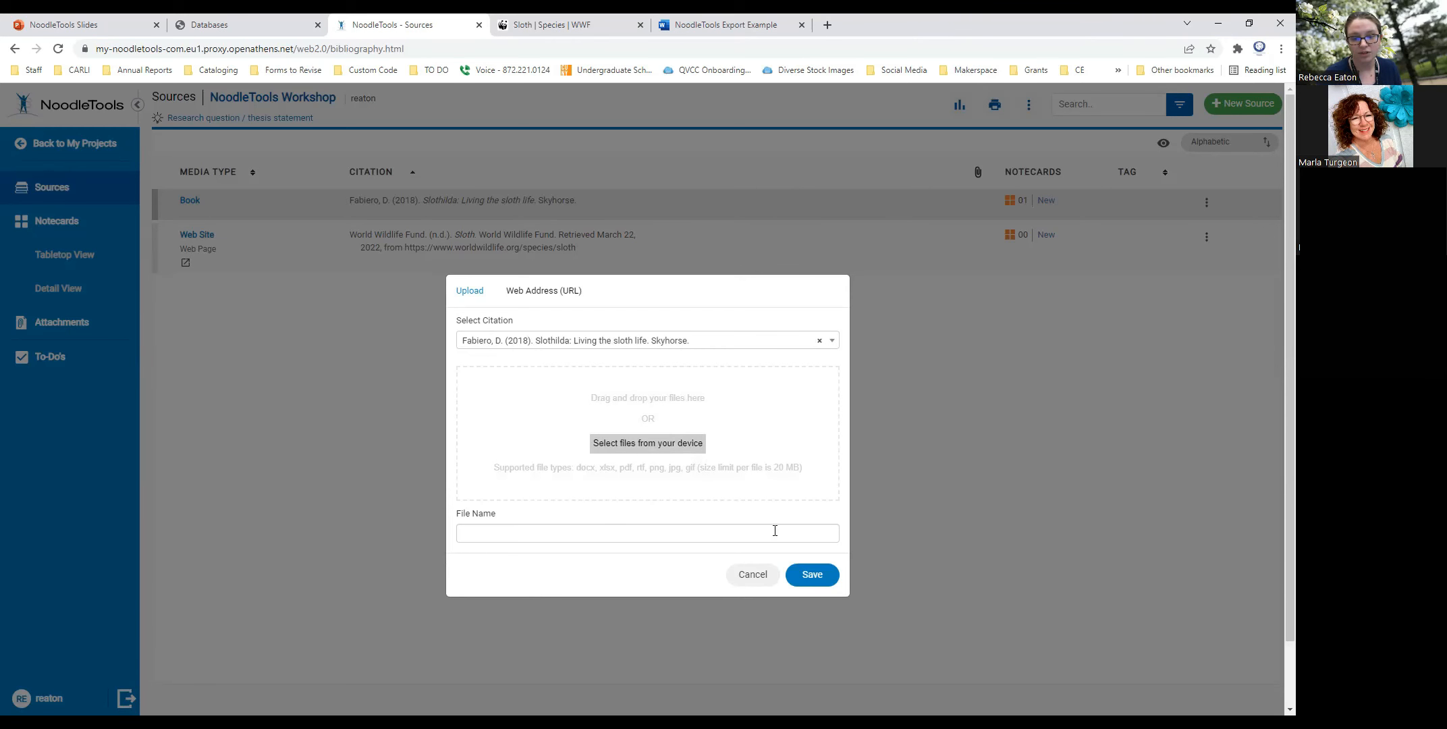
click(753, 576)
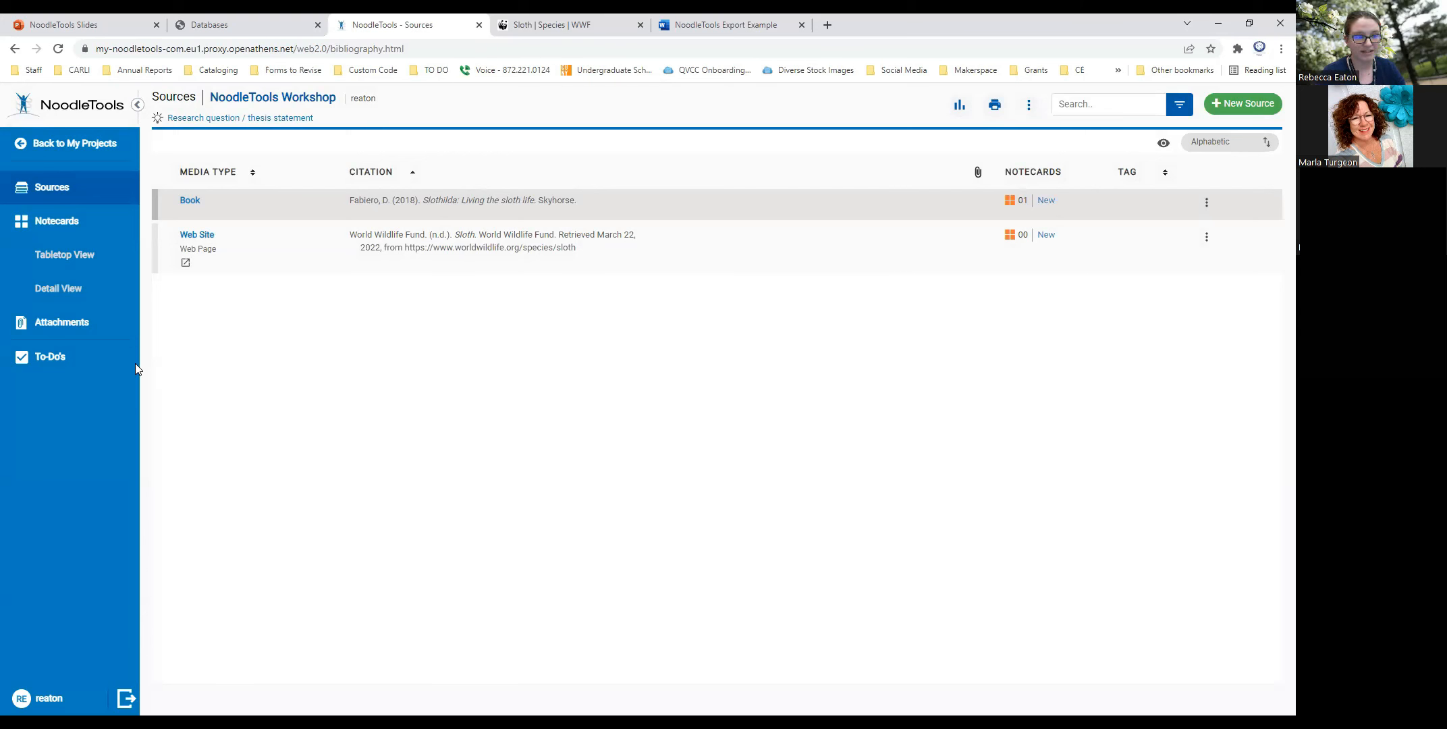
- Add the project to-do "Create outline" with the due date 03/24/2022
click(47, 361)
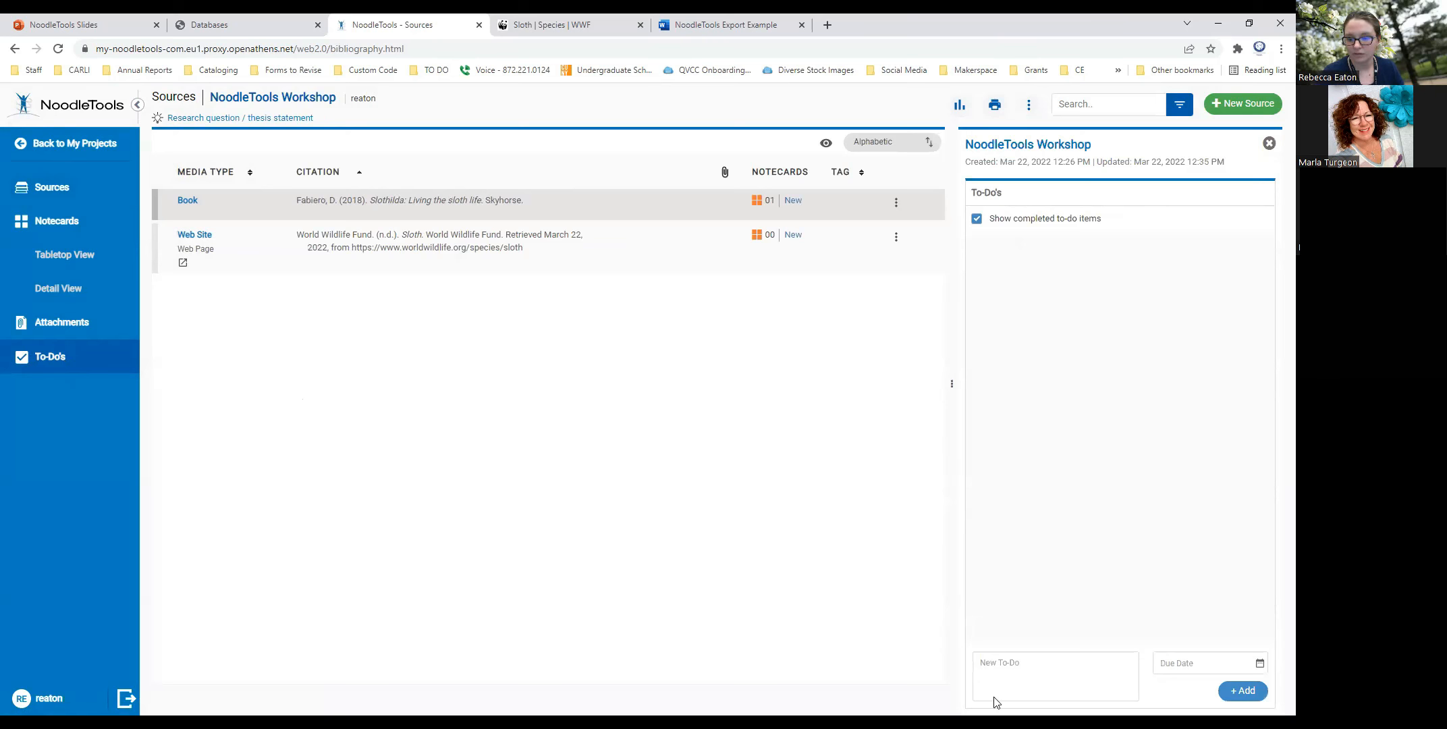
click(1062, 680)
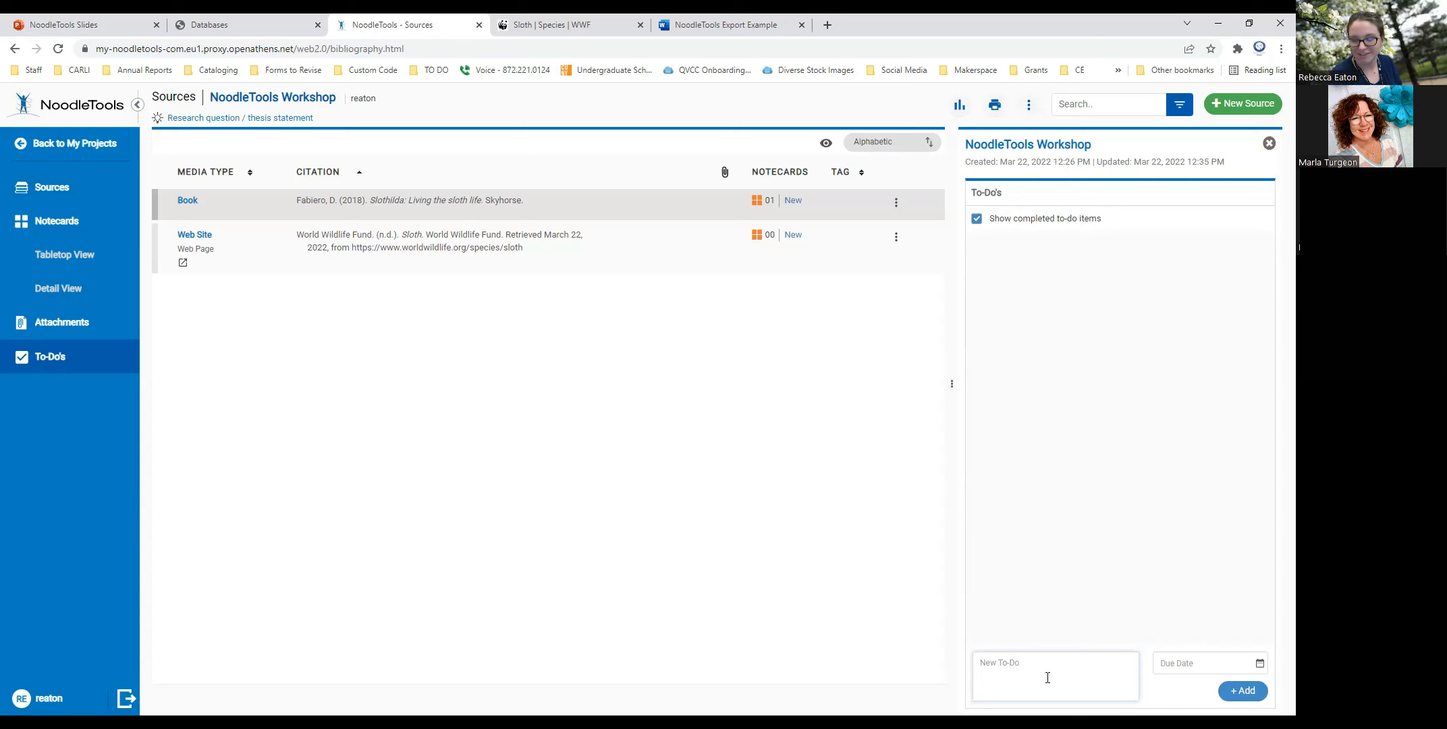
text(Create on)
text(tline)
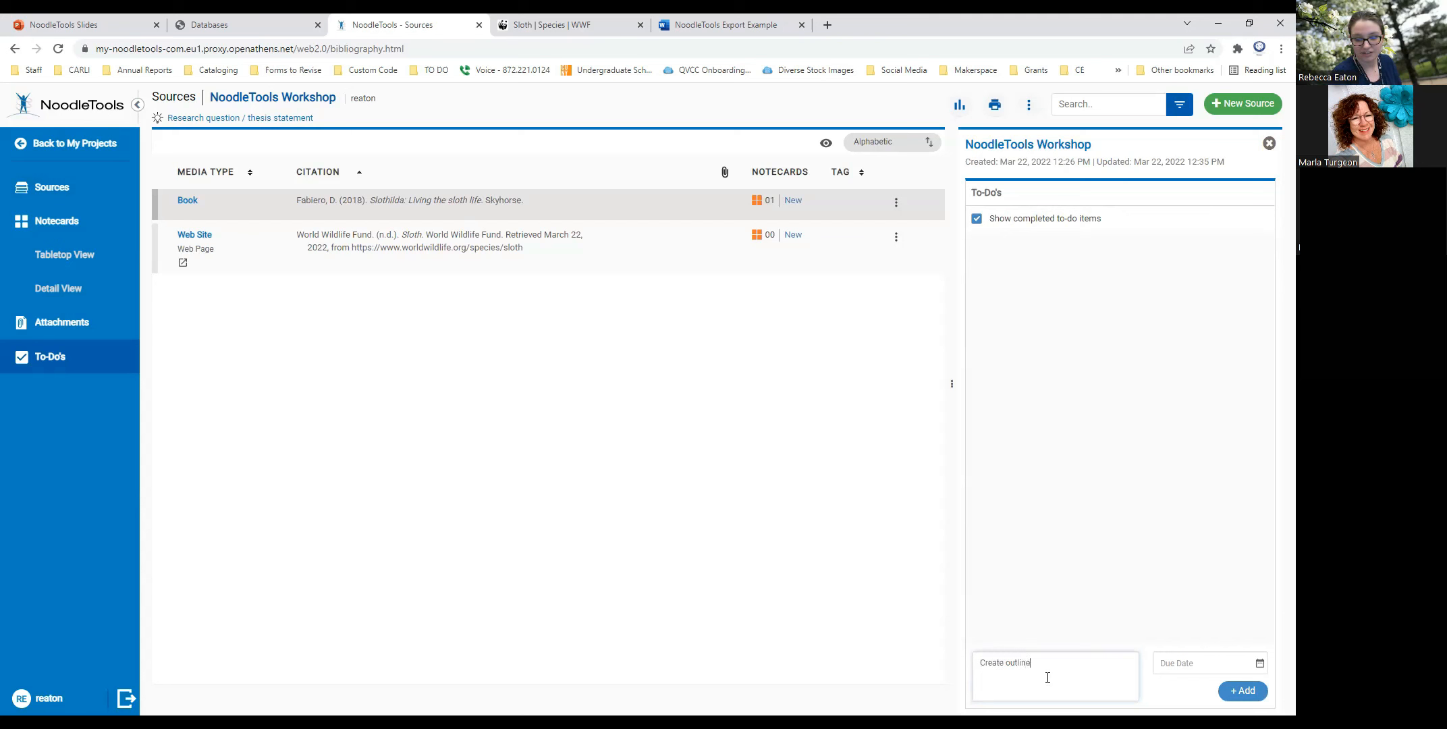
click(1259, 663)
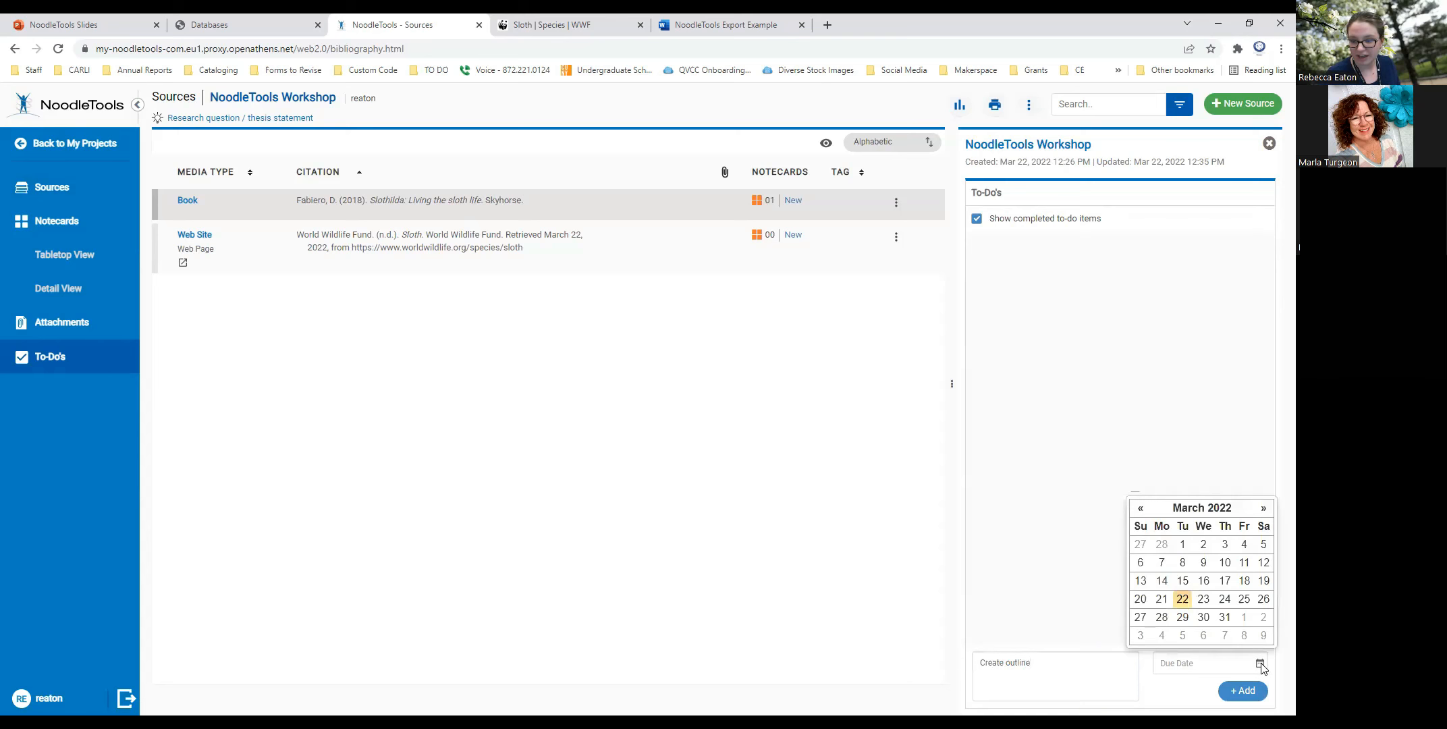
click(1224, 599)
click(1235, 693)
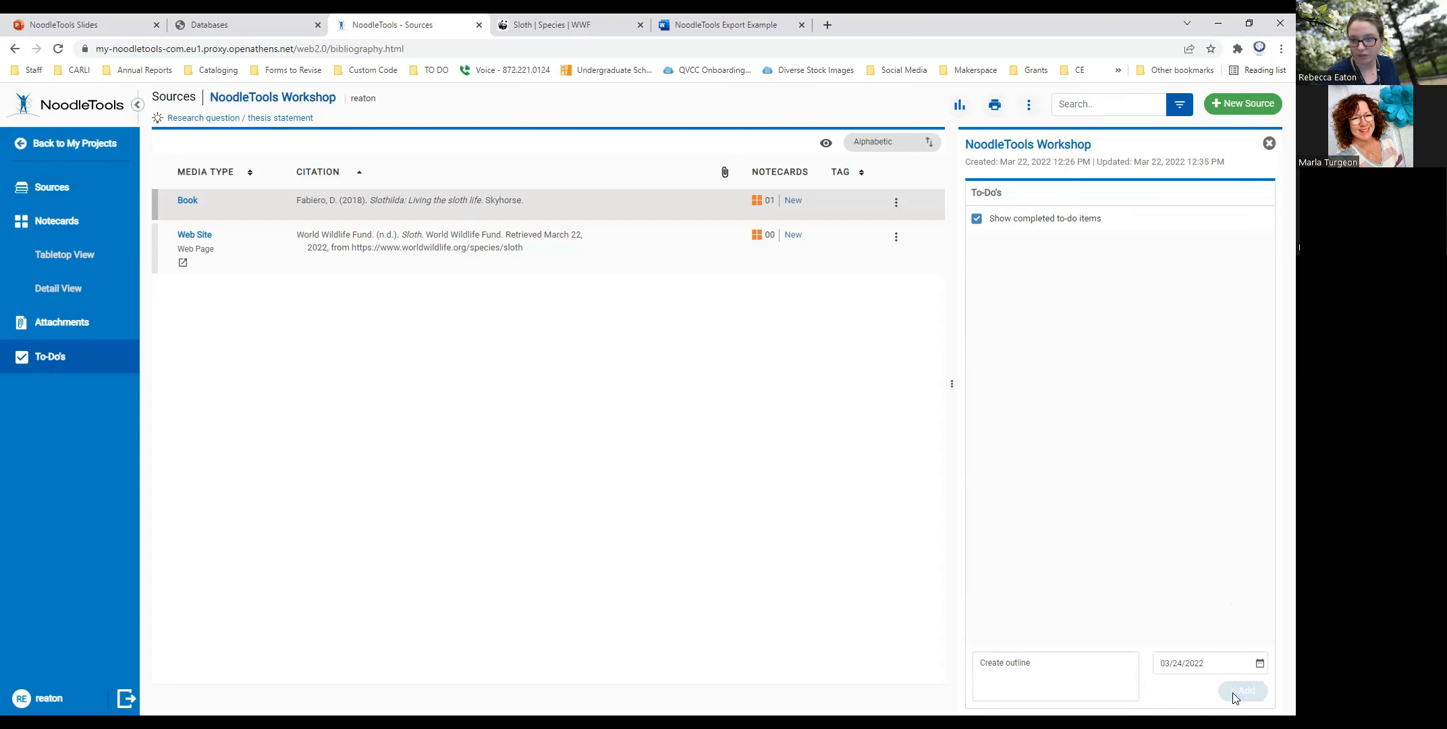
- Add the project to-do "Submit rough draft" with the due date 03/28/2022
click(1018, 679)
text(Sbumit)
key(BackSpace)
key(BackSpace)
key(BackSpace)
key(BackSpace)
key(BackSpace)
text(ub)
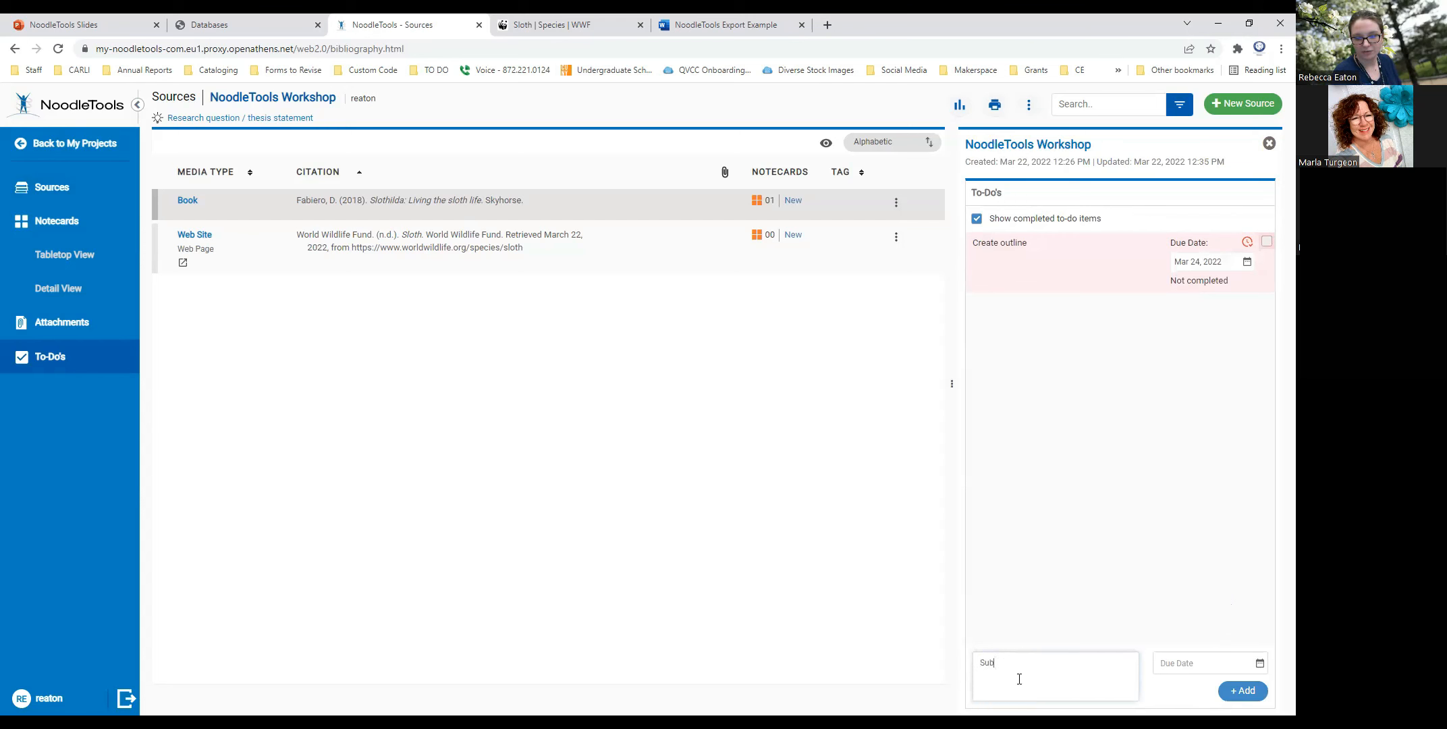
text(mit rough draft)
click(1259, 663)
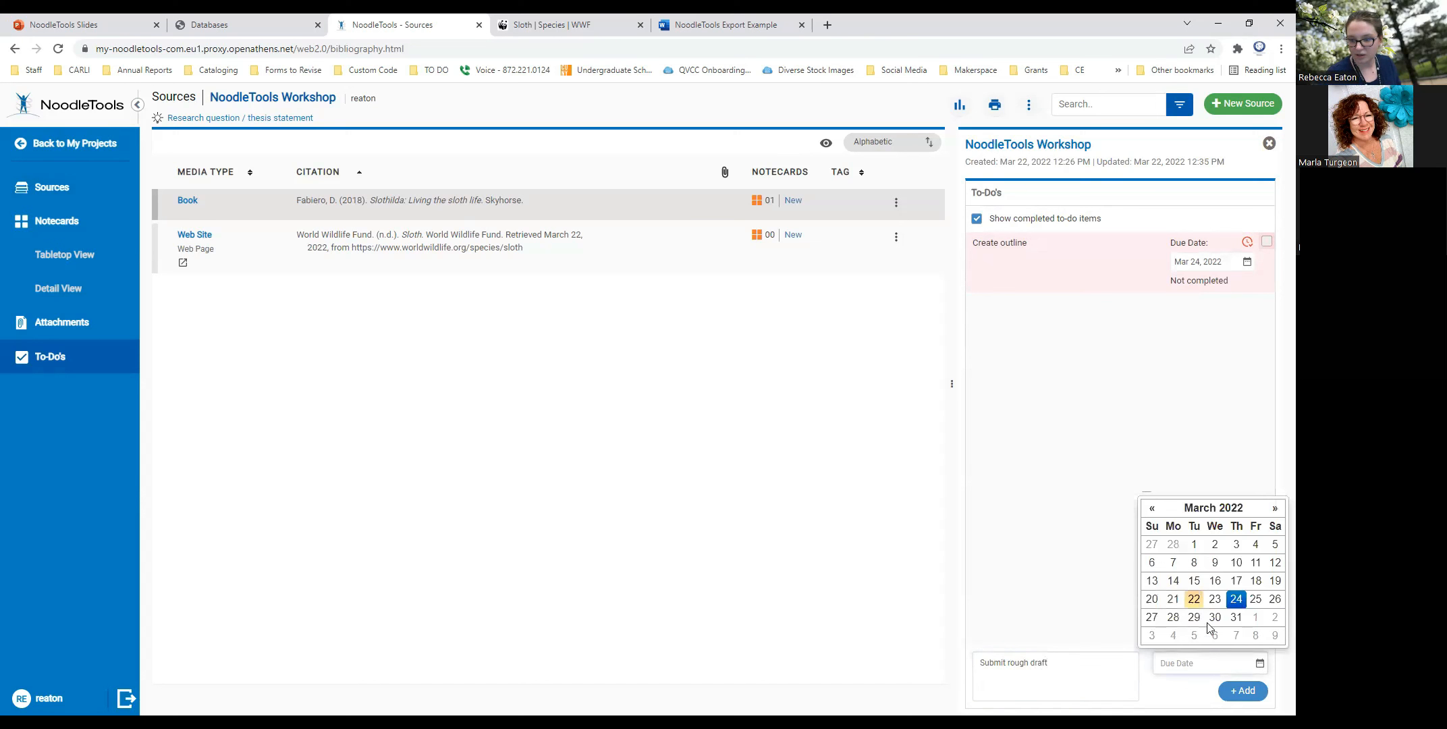
click(1174, 626)
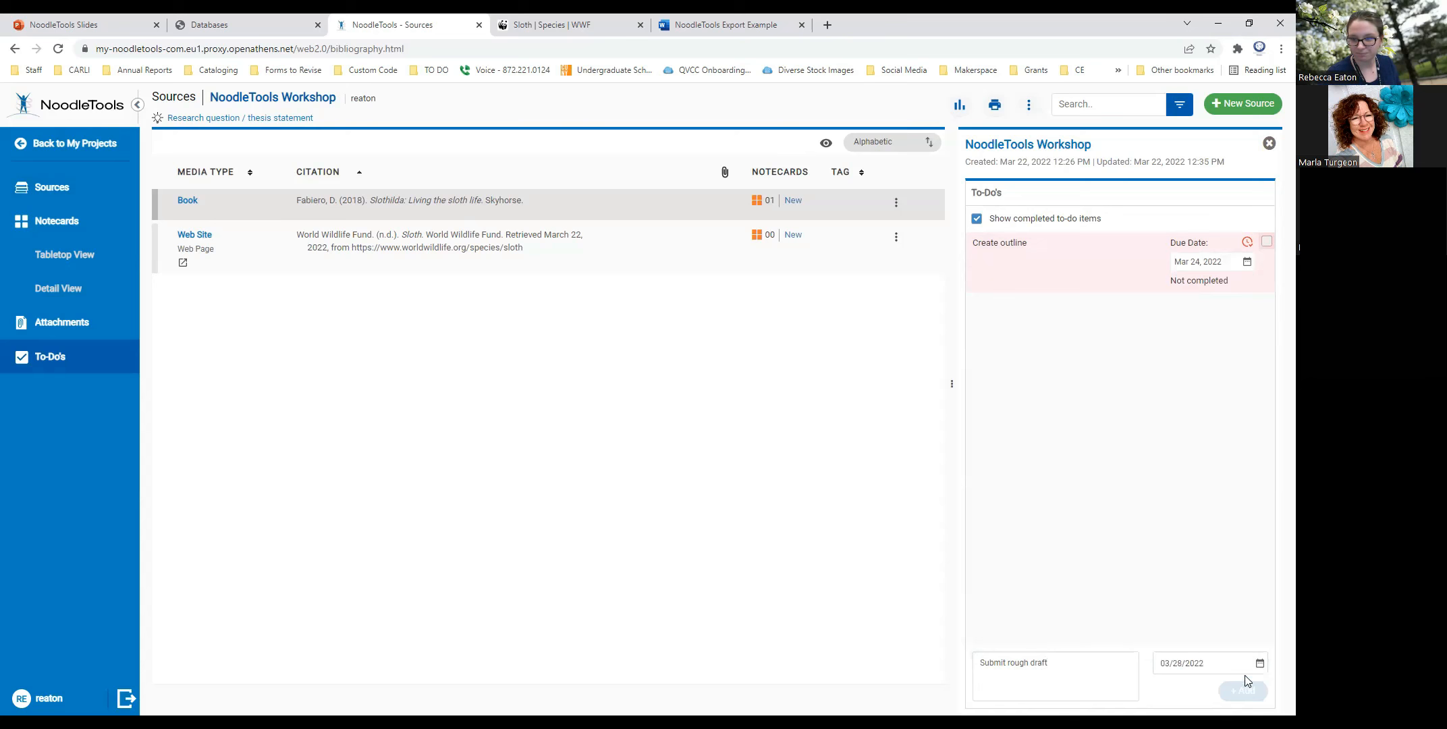
click(1243, 688)
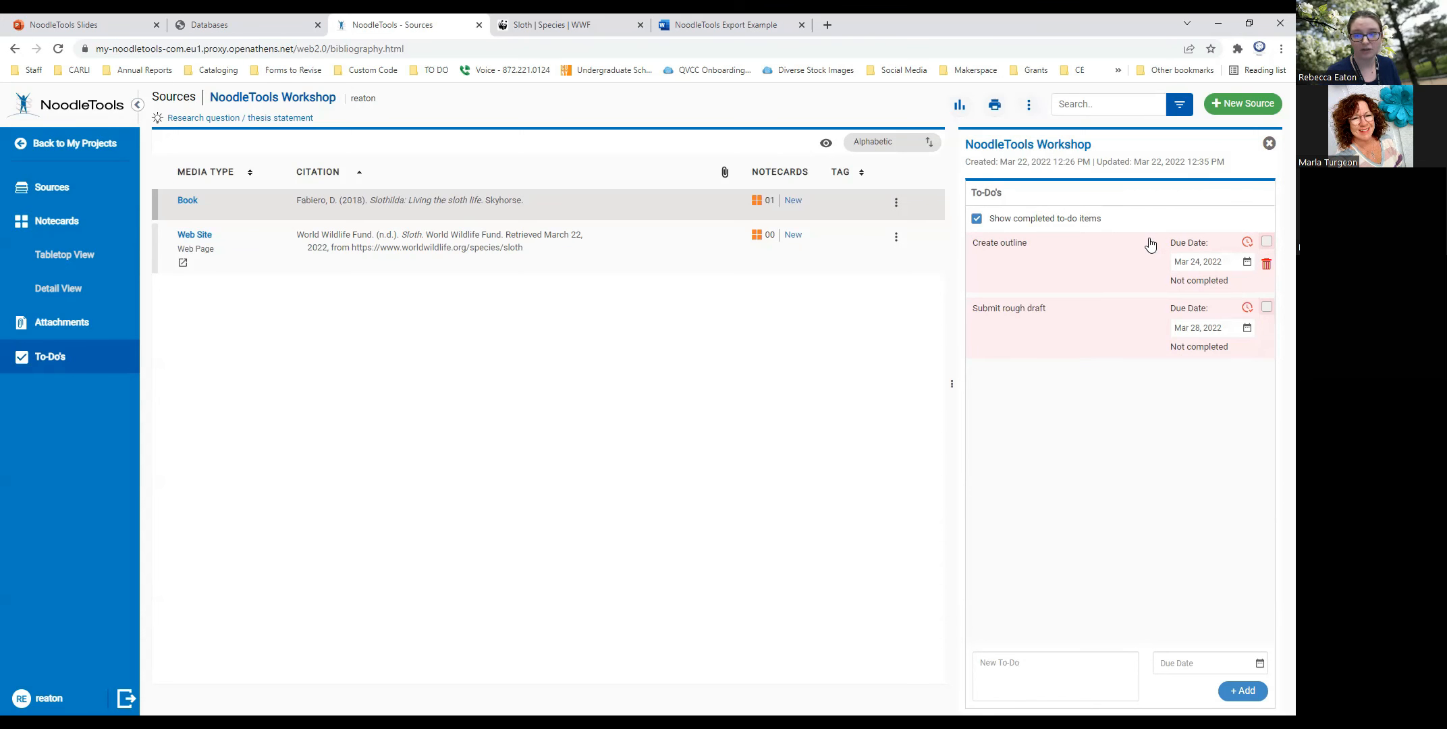
- Mark the "Create outline" and "Submit rough draft" to-dos as completed and close the to-do list
click(1266, 243)
click(1266, 307)
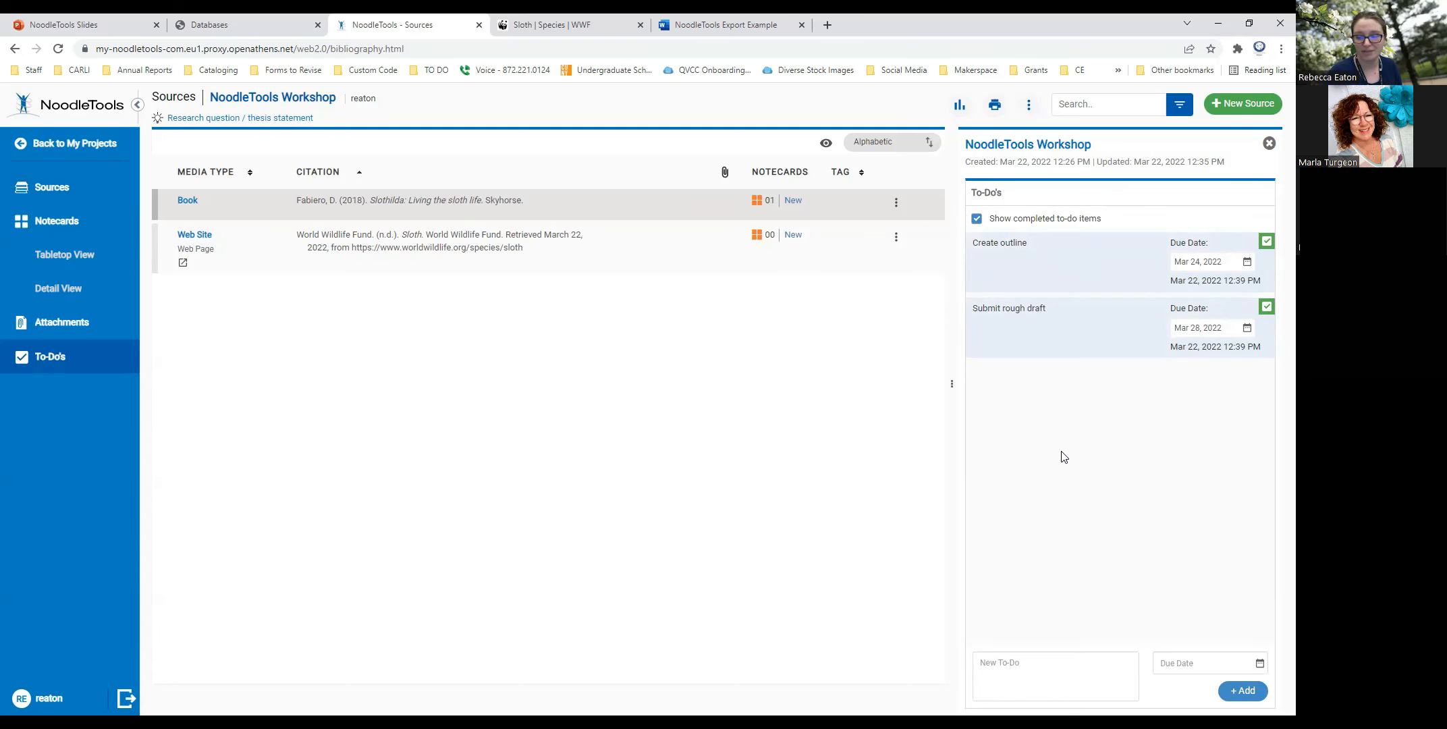
click(1269, 144)
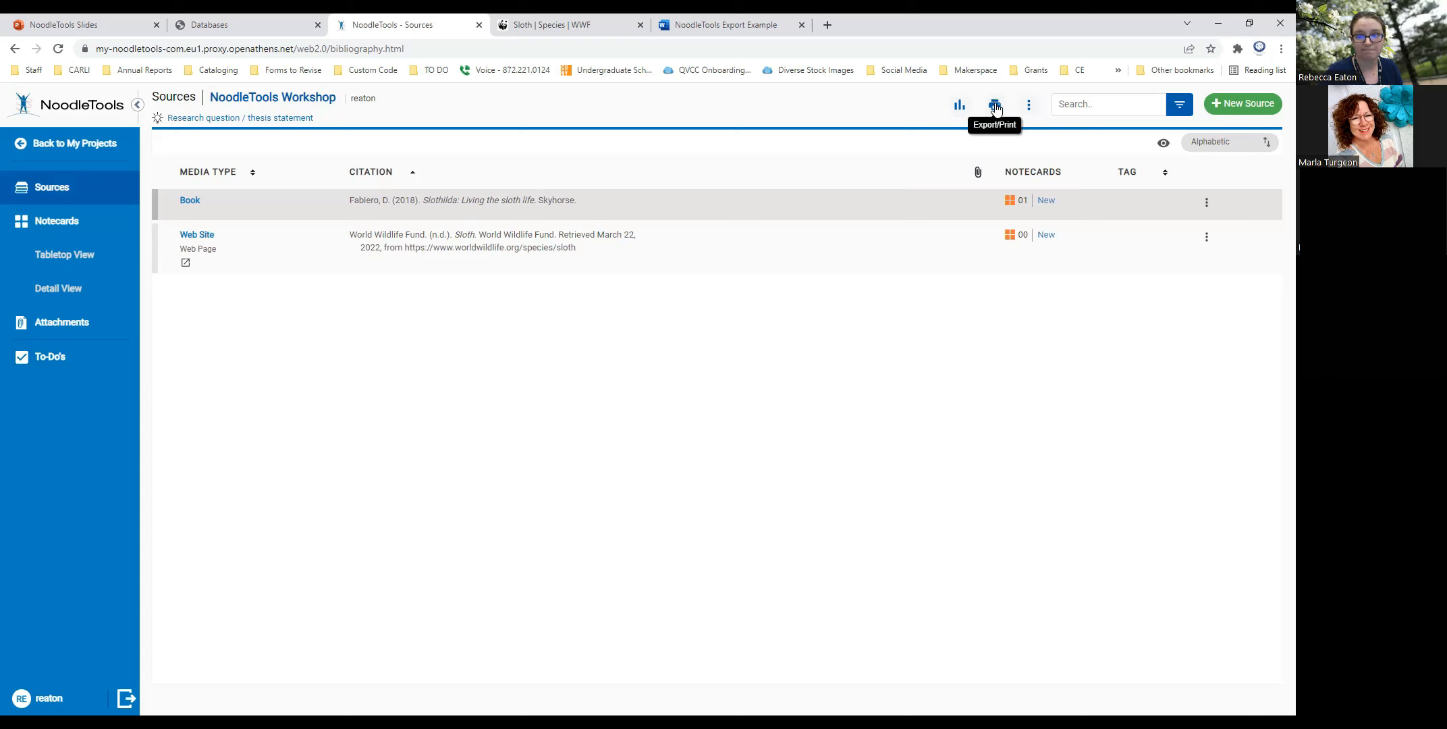
- View the export and print options for the sources, and switch to the "NoodleTools Export Example" document in Word
click(995, 106)
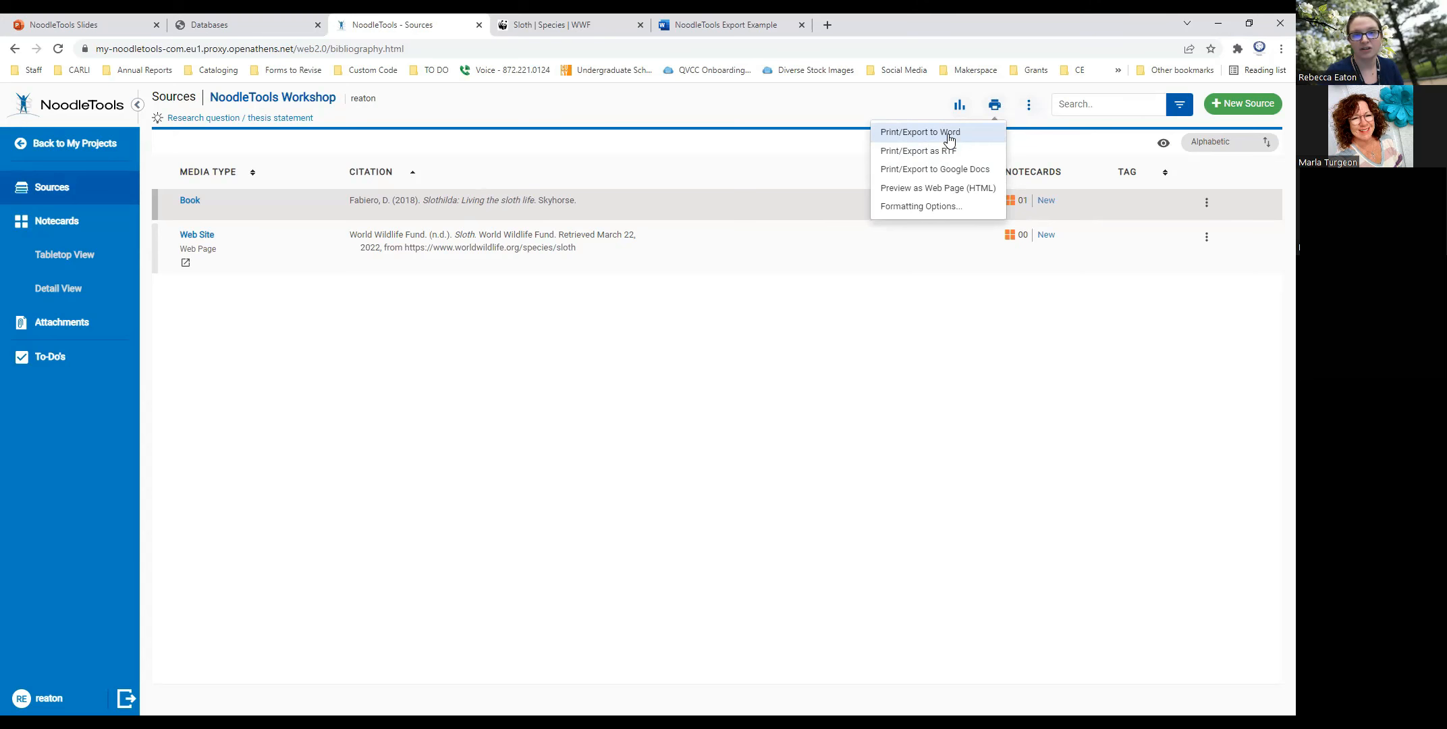
click(790, 32)
click(674, 358)
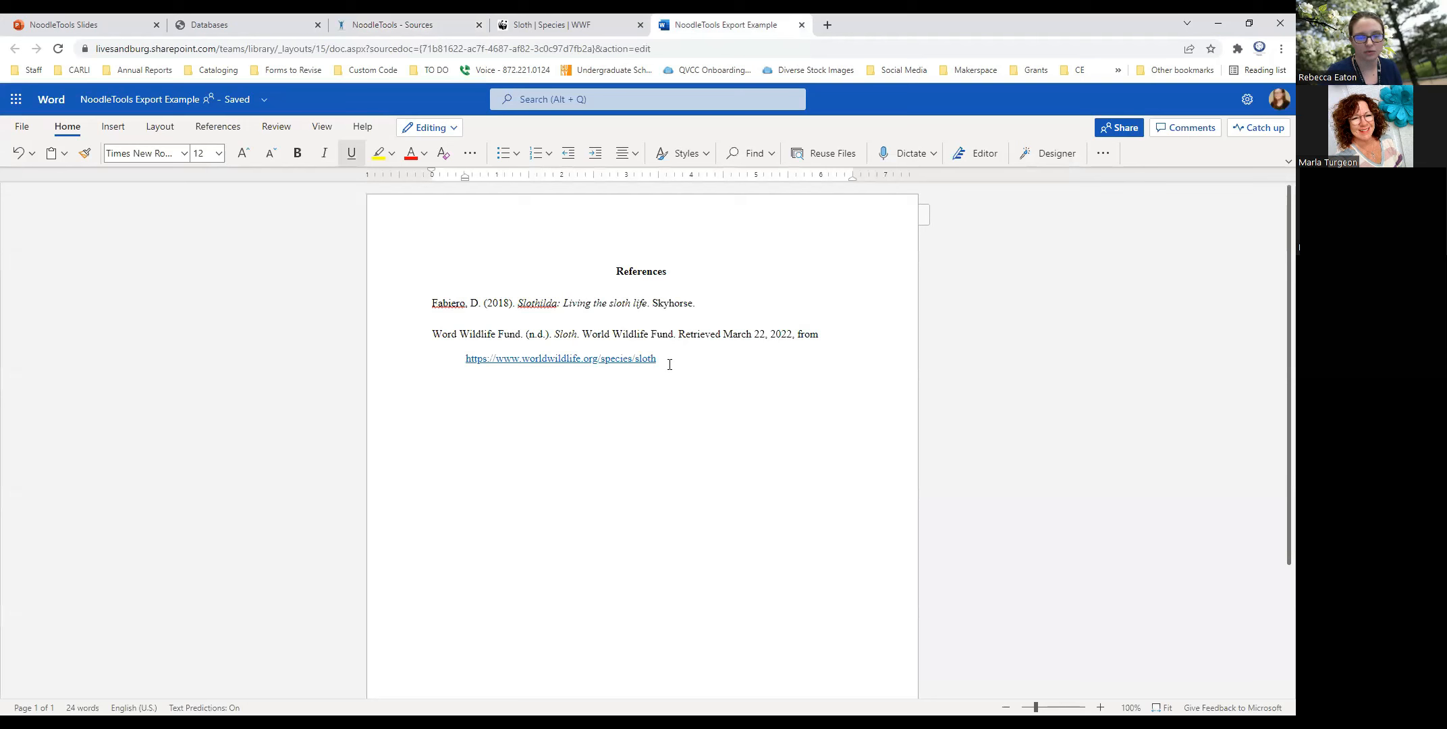
- Examine the formatting of the References heading and the book and website citations in the exported document
drag(673, 273, 610, 272)
click(680, 334)
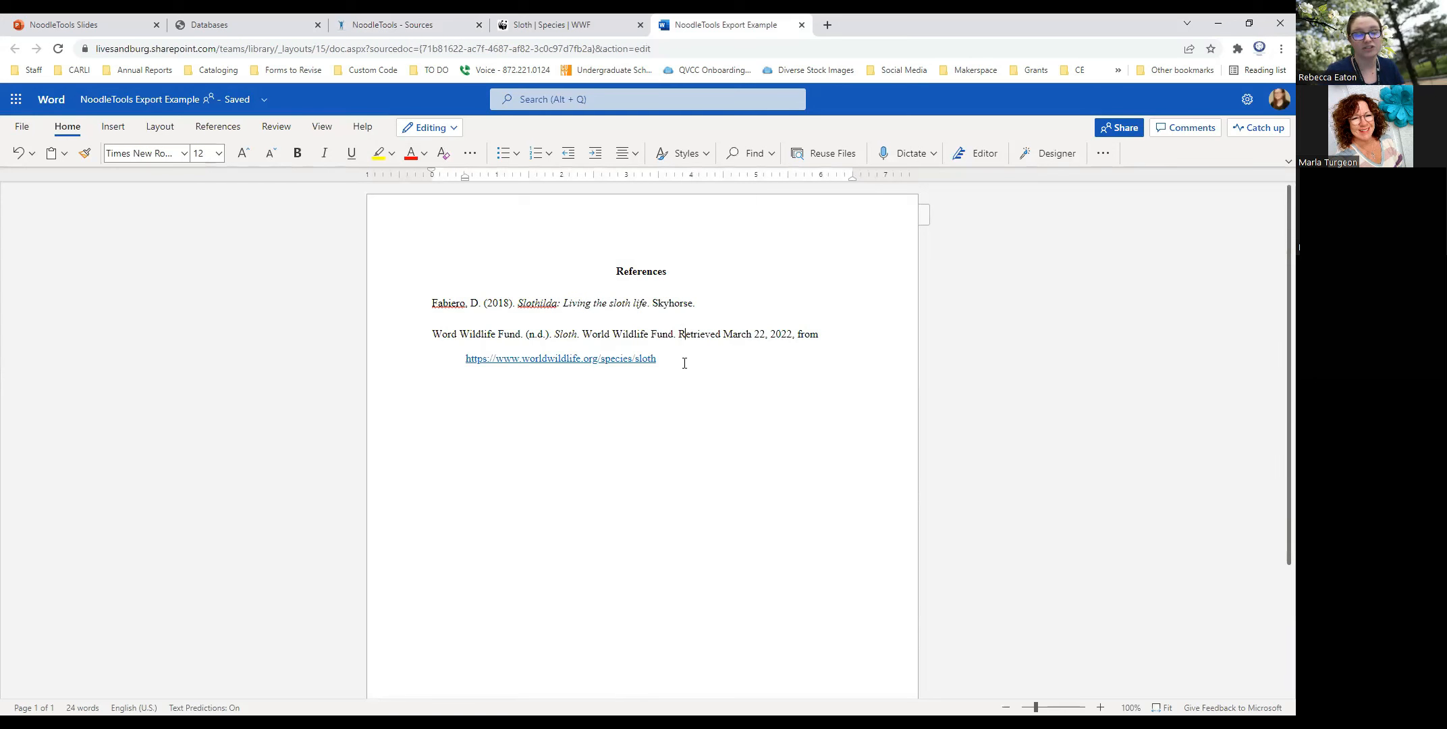
drag(671, 271, 613, 272)
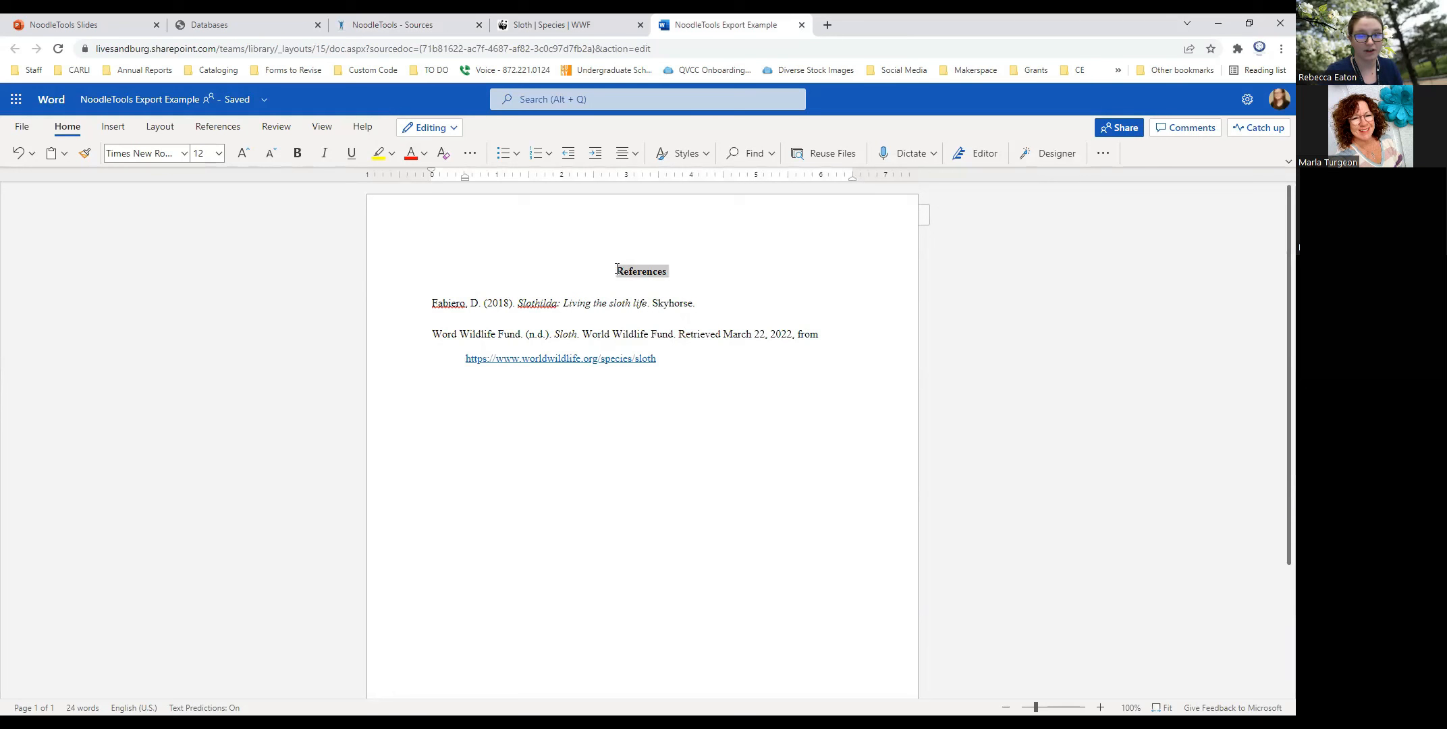
click(680, 364)
drag(680, 364, 429, 301)
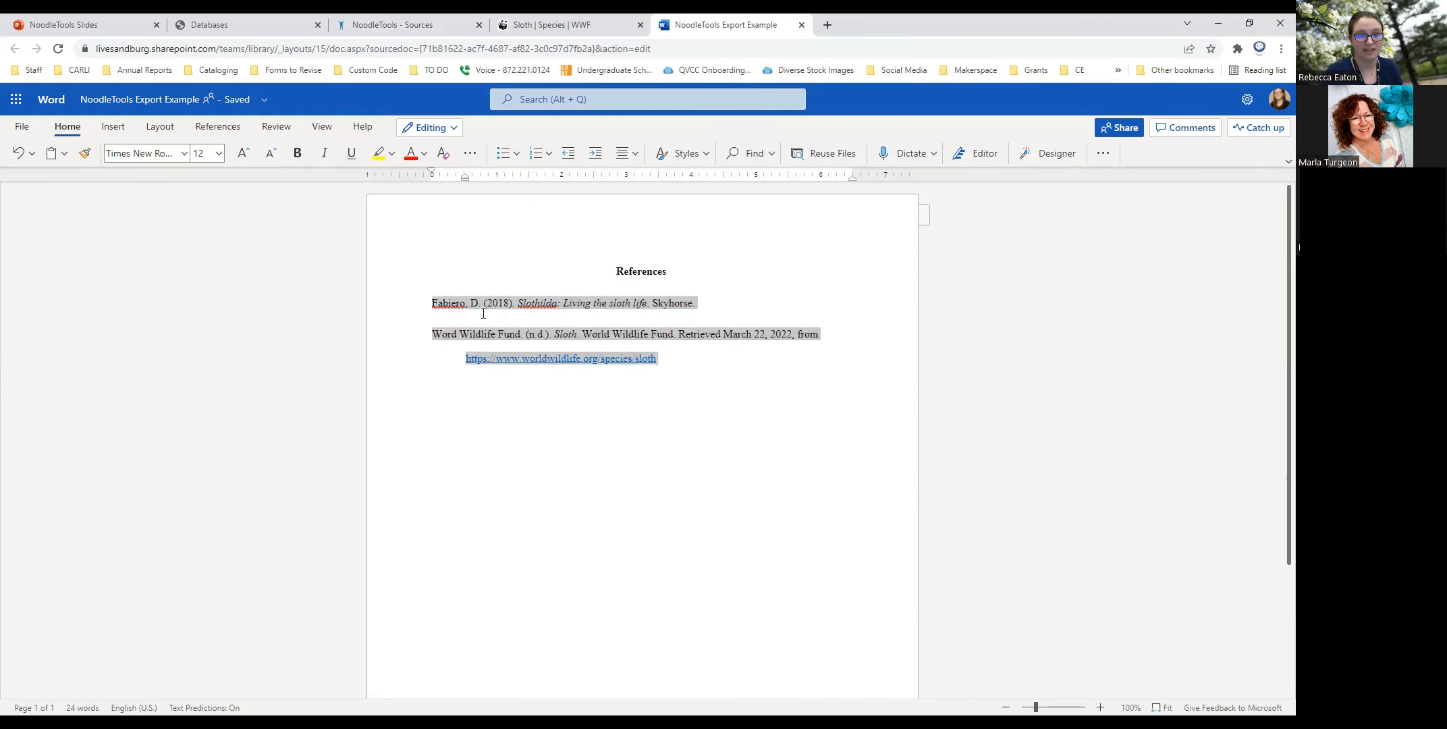
click(642, 333)
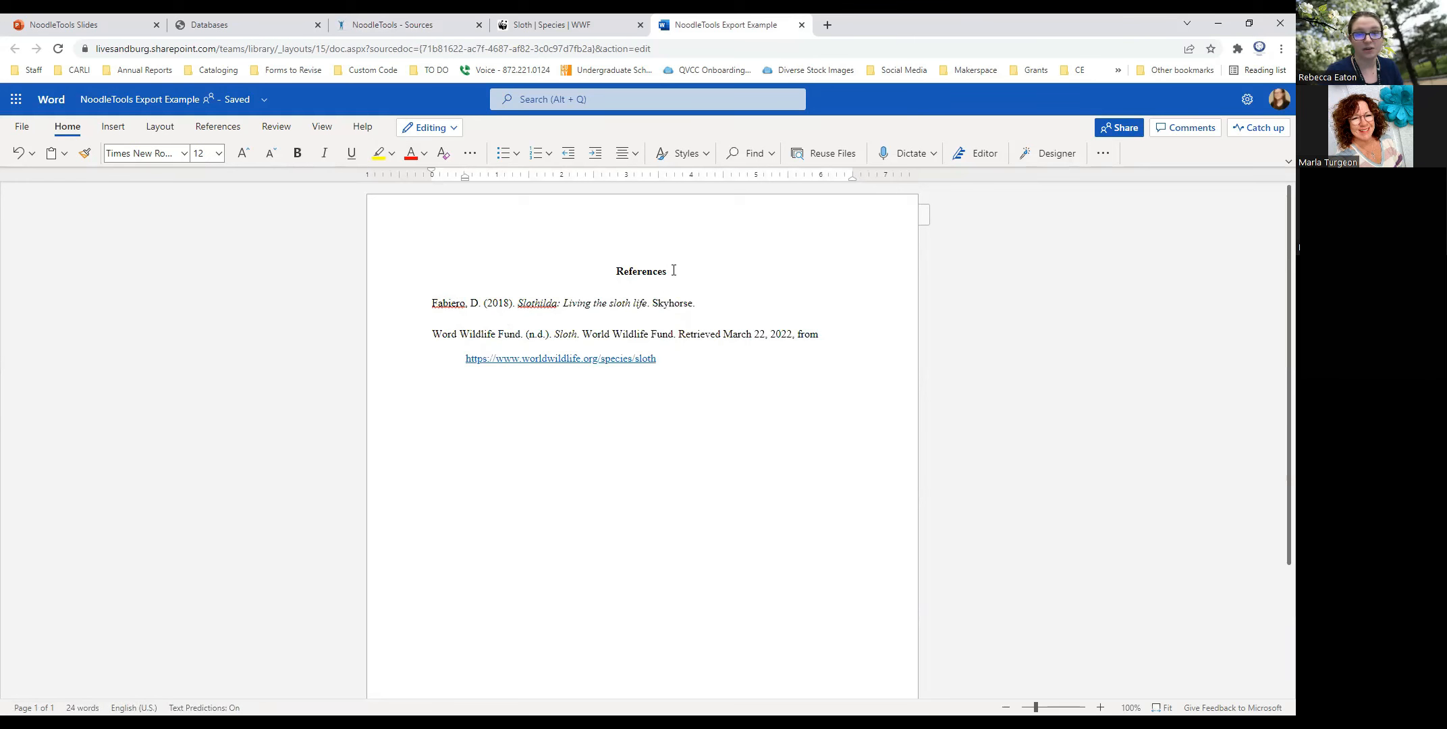
drag(648, 362, 431, 302)
click(696, 338)
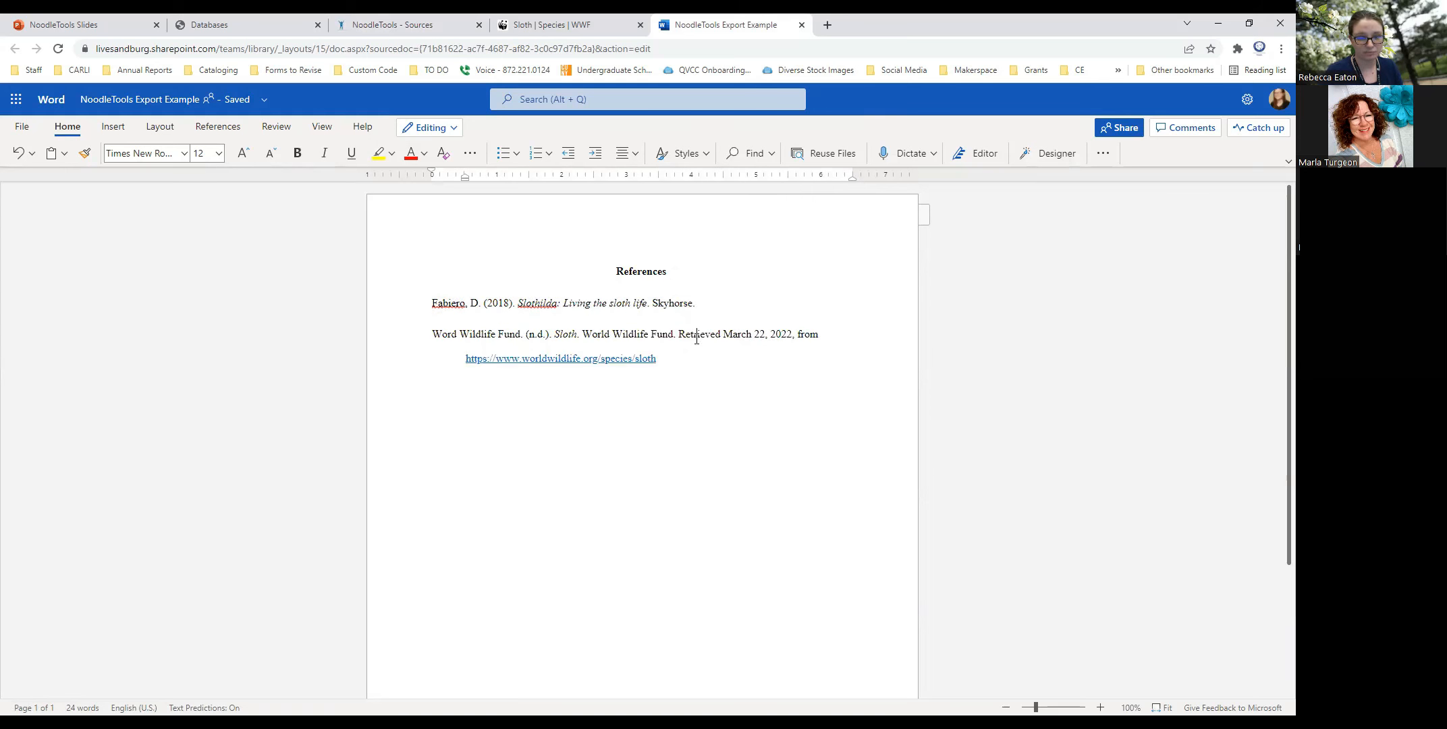